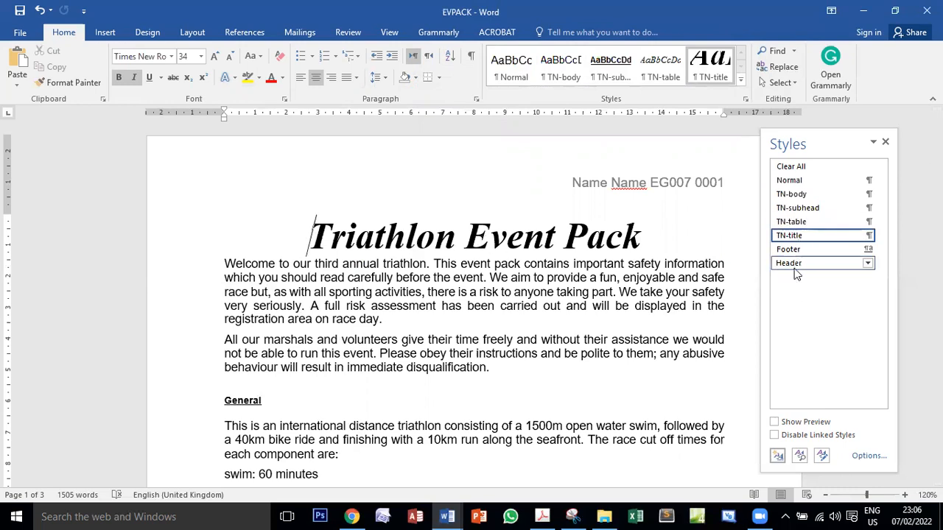
# Set the title line back to the TN-body style and check the task 5 style instruction in the exam PDF
pyautogui.click(801, 196)
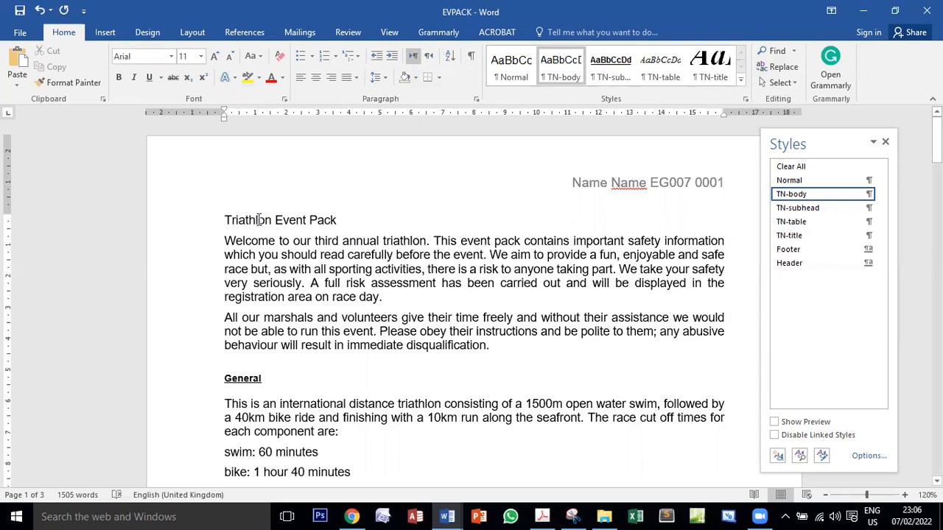
pyautogui.hotkey('alt', 'Tab')
pyautogui.scroll(-1, 268, 359)
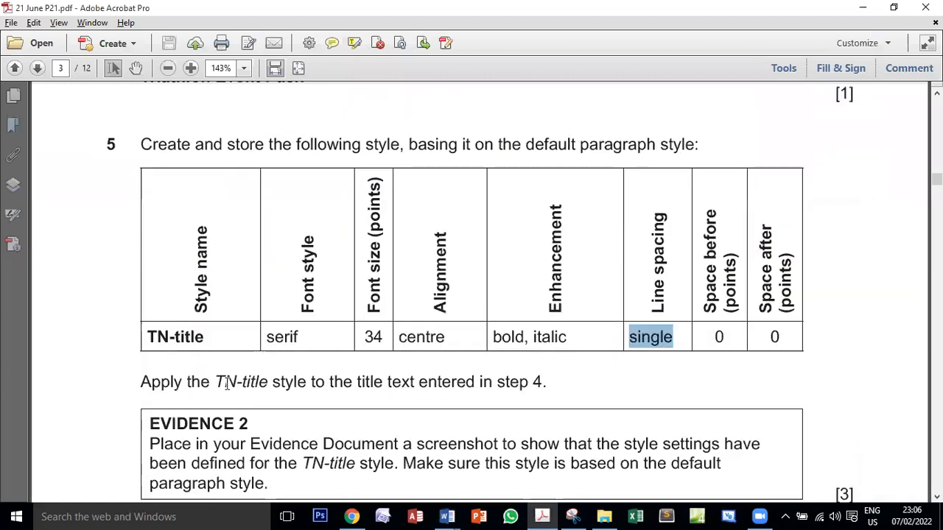
pyautogui.moveTo(215, 382); pyautogui.dragTo(249, 381)
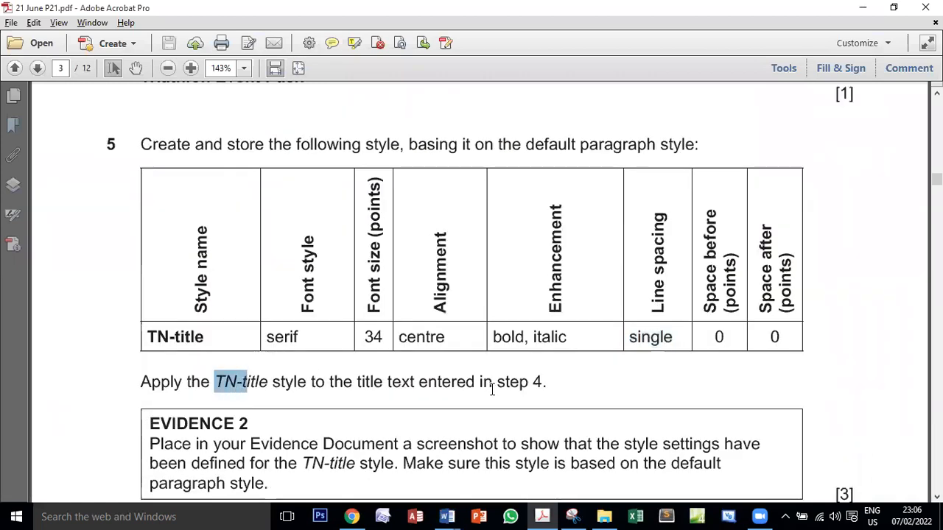
pyautogui.hotkey('alt', 'Tab')
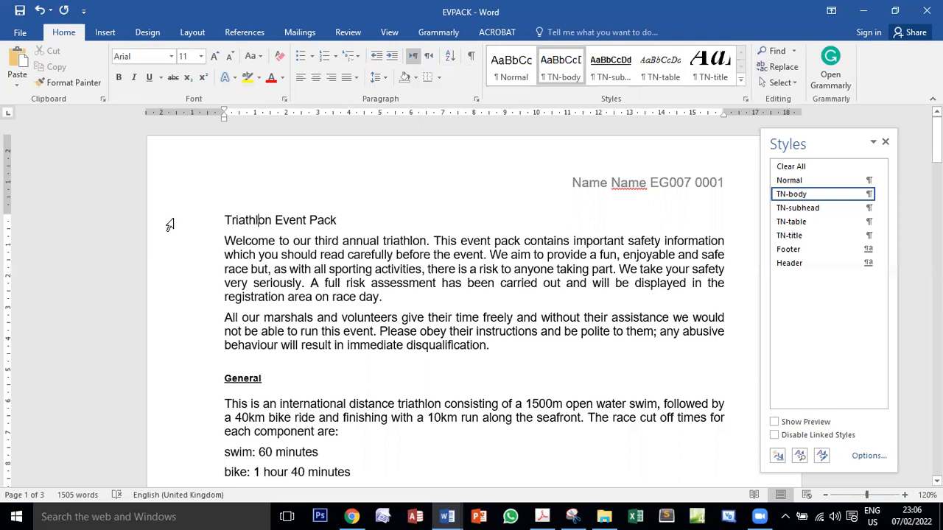
# Select the Triathlon Event Pack title line in EVPACK and apply the TN-title style to it
pyautogui.click(170, 225)
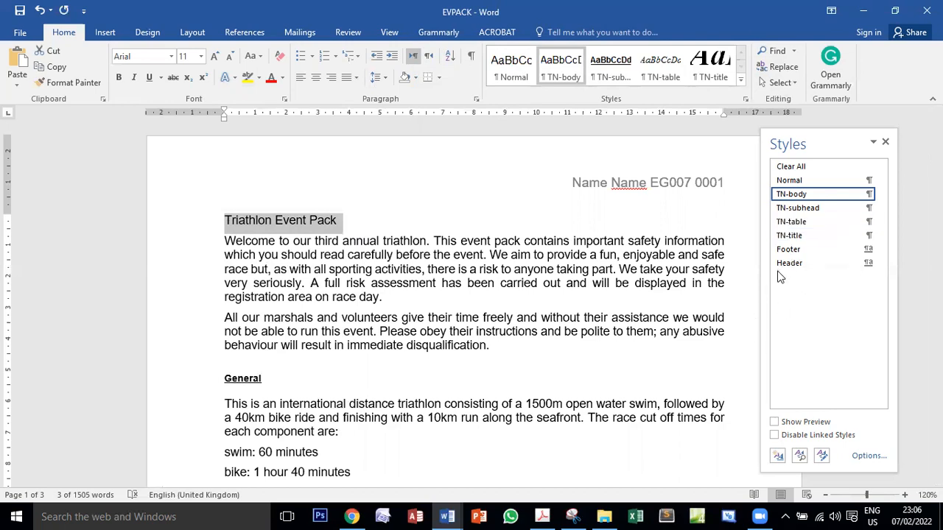
pyautogui.hotkey('alt', 'Tab')
pyautogui.hotkey('alt', 'Tab')
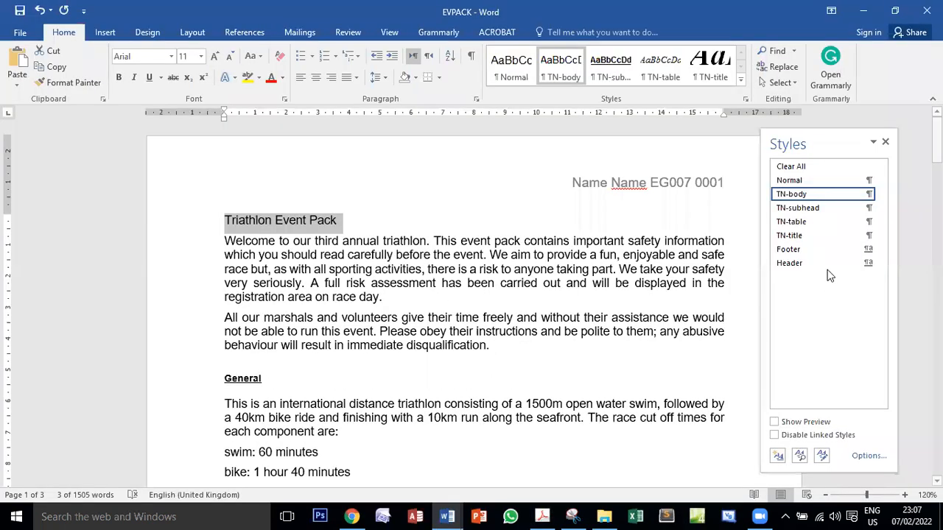
pyautogui.click(797, 238)
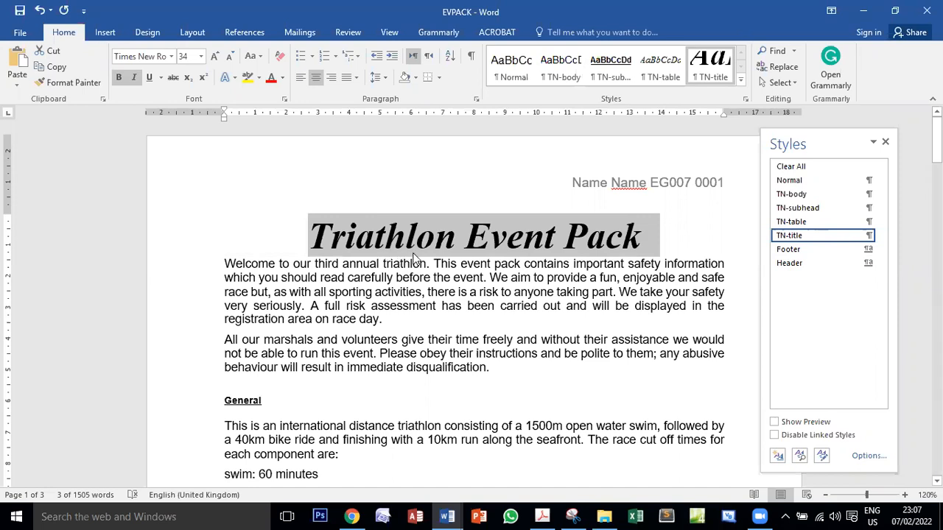
# Switch to the exam PDF and examine the Evidence 2 instruction on the TN-title style settings screenshot and its base style
pyautogui.hotkey('alt', 'Tab')
pyautogui.scroll(-4, 389, 312)
pyautogui.scroll(3, 677, 328)
pyautogui.scroll(-1, 677, 328)
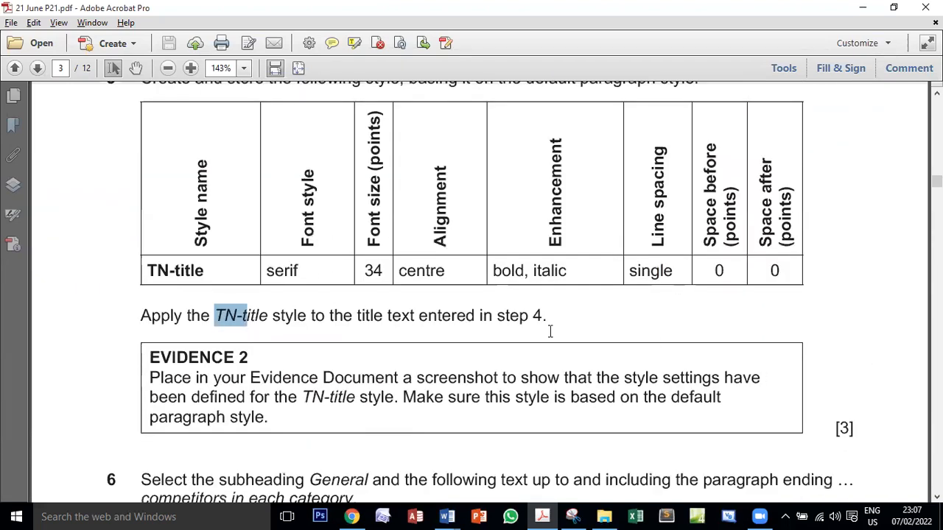
pyautogui.scroll(-2, 423, 319)
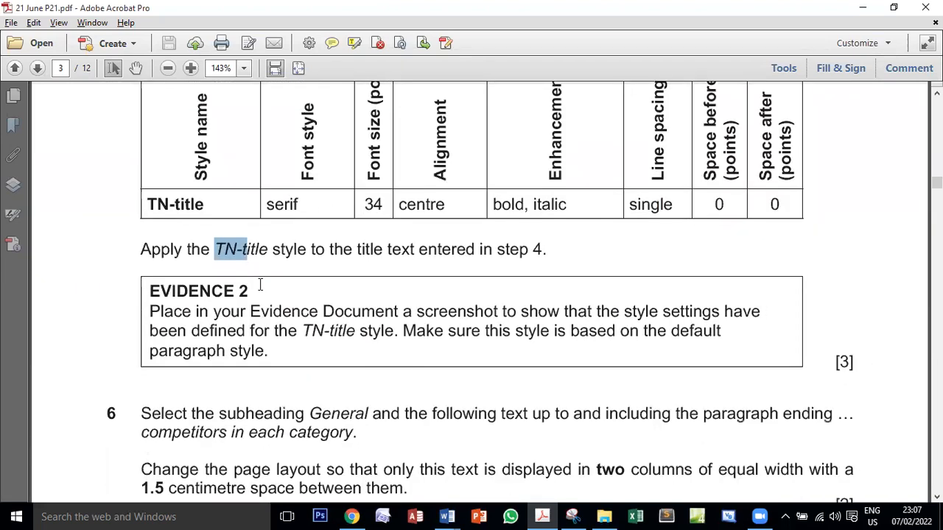
pyautogui.doubleClick(189, 291)
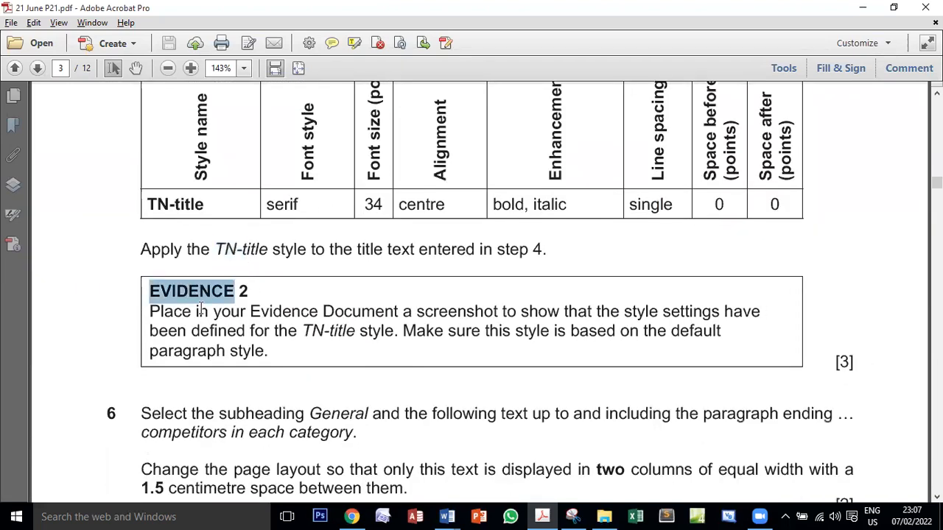
pyautogui.doubleClick(449, 312)
pyautogui.moveTo(633, 311); pyautogui.dragTo(743, 313)
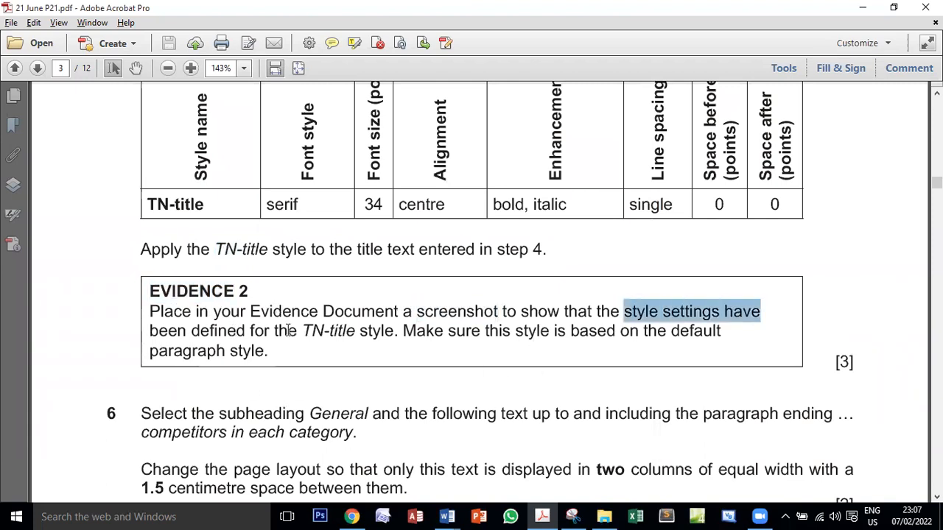
pyautogui.click(356, 331)
pyautogui.moveTo(356, 330); pyautogui.dragTo(312, 331)
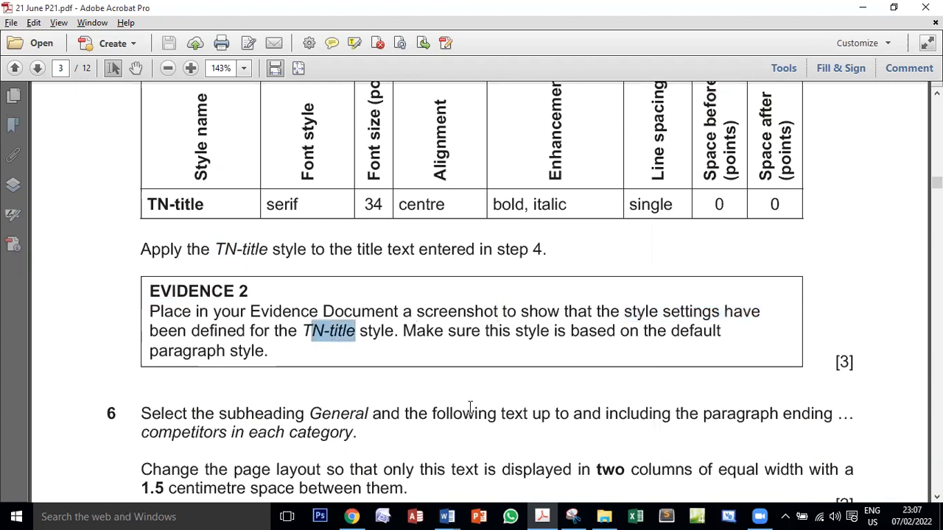
pyautogui.doubleClick(576, 331)
pyautogui.doubleClick(670, 330)
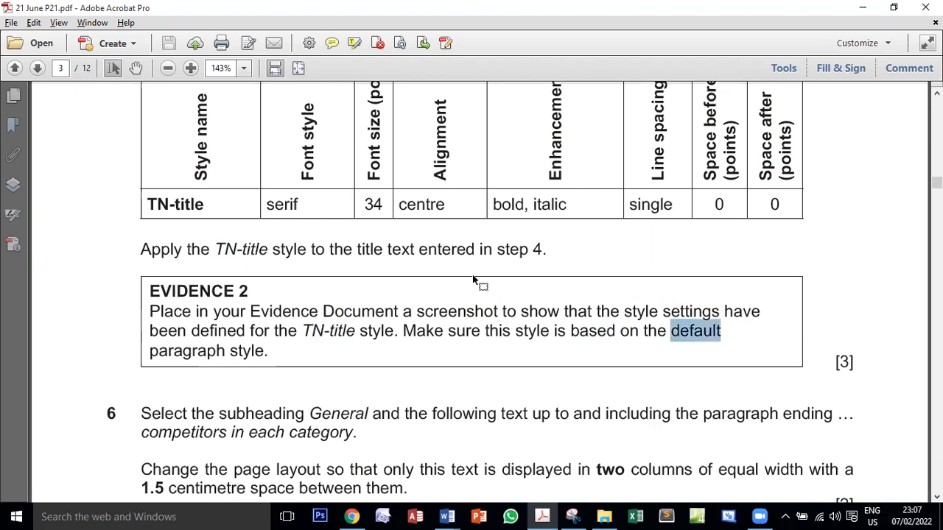
pyautogui.scroll(3, 604, 209)
pyautogui.doubleClick(552, 176)
pyautogui.scroll(-3, 560, 199)
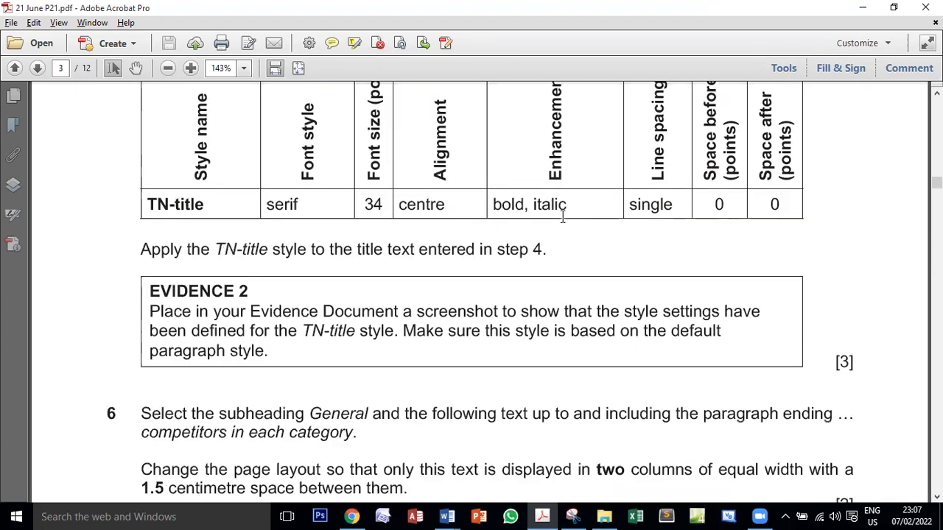
pyautogui.tripleClick(193, 351)
# In EVPACK, open the TN-title style for modification, capture its dialog with Snipping Tool, and close the dialog
pyautogui.hotkey('alt', 'Tab')
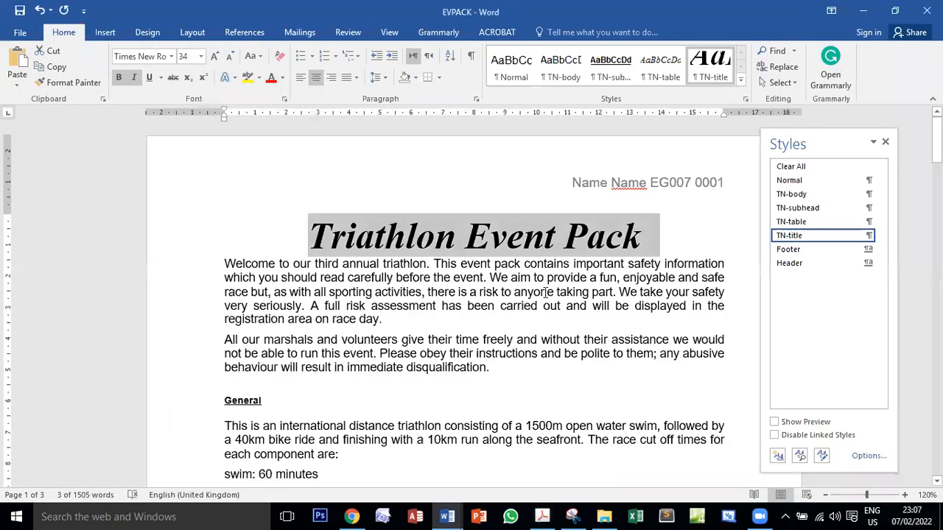
pyautogui.click(868, 235)
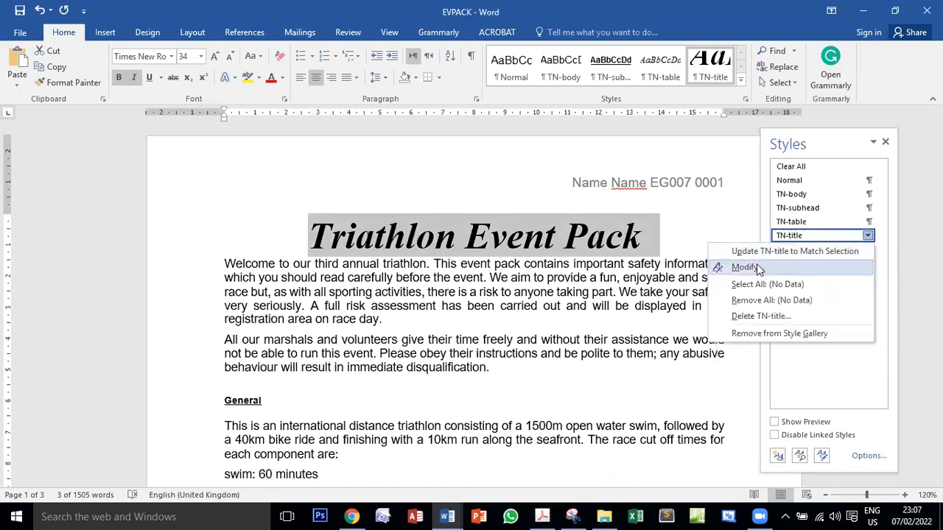
pyautogui.click(758, 270)
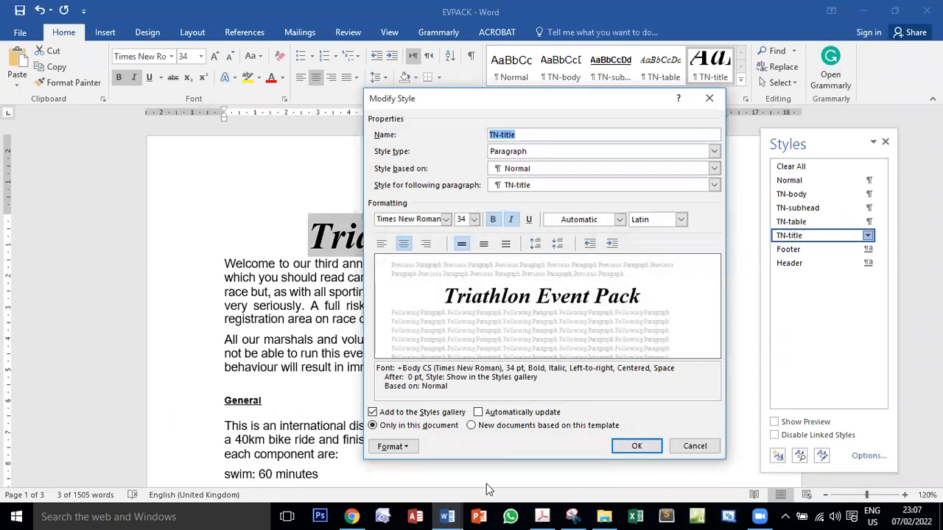
pyautogui.click(574, 517)
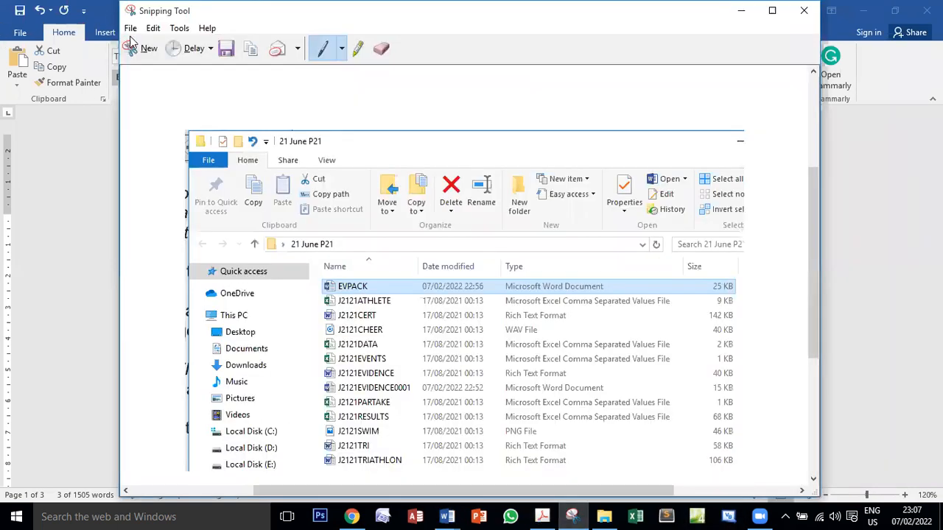
pyautogui.hotkey('ctrl', 'n')
pyautogui.moveTo(360, 87); pyautogui.dragTo(732, 465)
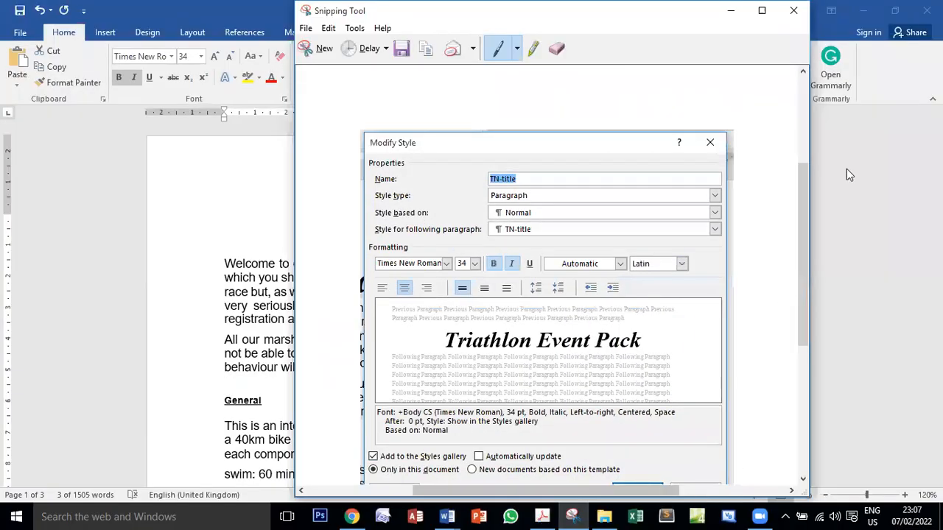
pyautogui.click(886, 85)
pyautogui.click(638, 448)
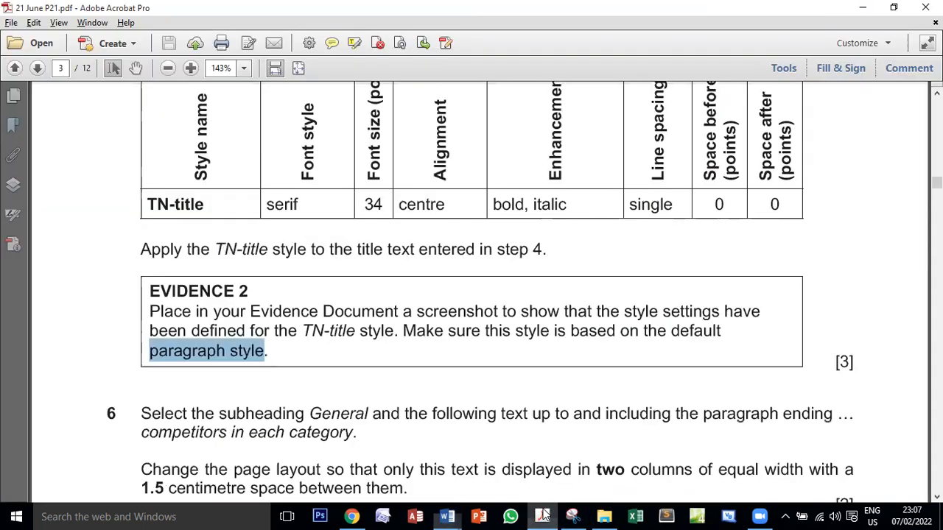
# Switch to the J2121EVIDENCE0001 document, paste the TN-title Modify Style screenshot for Evidence 2, and save the file
pyautogui.click(545, 516)
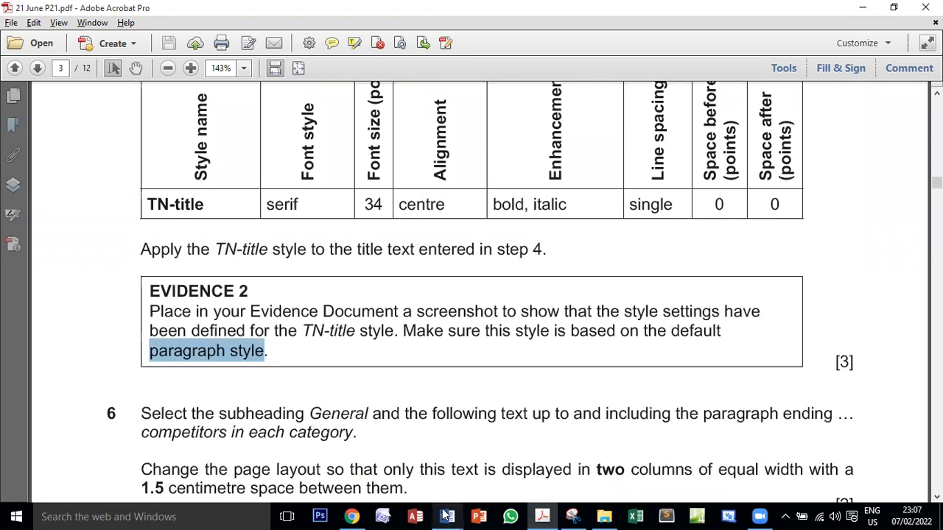
pyautogui.moveTo(447, 516)
pyautogui.click(369, 461)
pyautogui.scroll(-4, 336, 362)
pyautogui.click(242, 196)
pyautogui.click(21, 59)
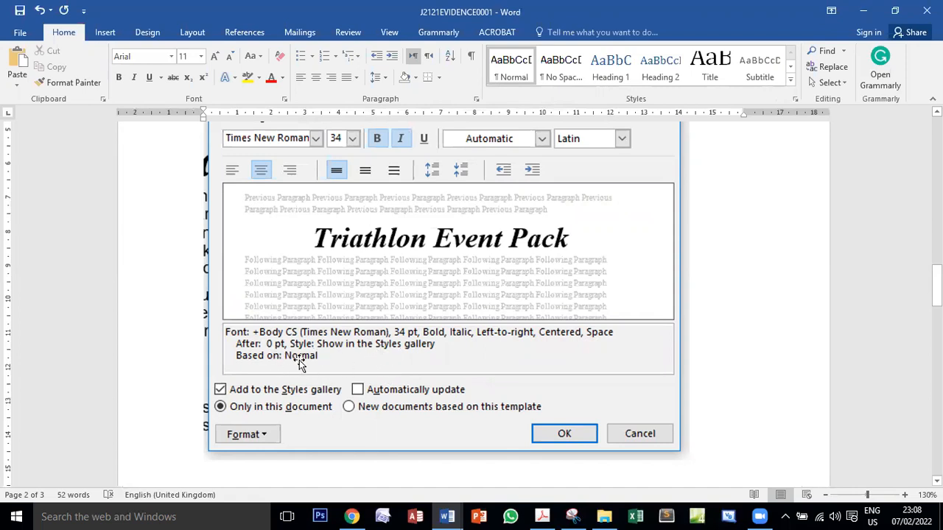
pyautogui.scroll(3, 307, 373)
pyautogui.scroll(1, 308, 373)
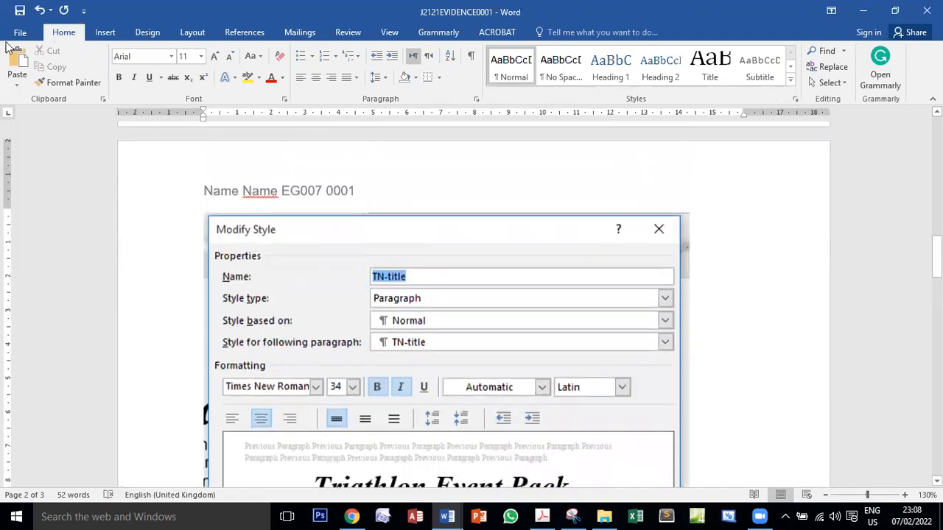
pyautogui.click(20, 11)
# Switch to the exam PDF and examine in task 6 which range of text is to be selected
pyautogui.click(544, 514)
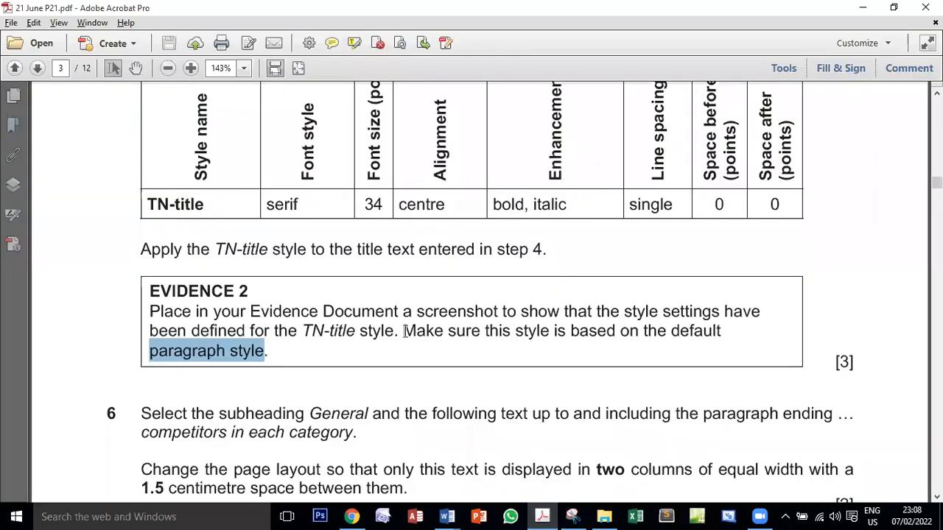
pyautogui.scroll(-3, 404, 332)
pyautogui.scroll(-1, 406, 333)
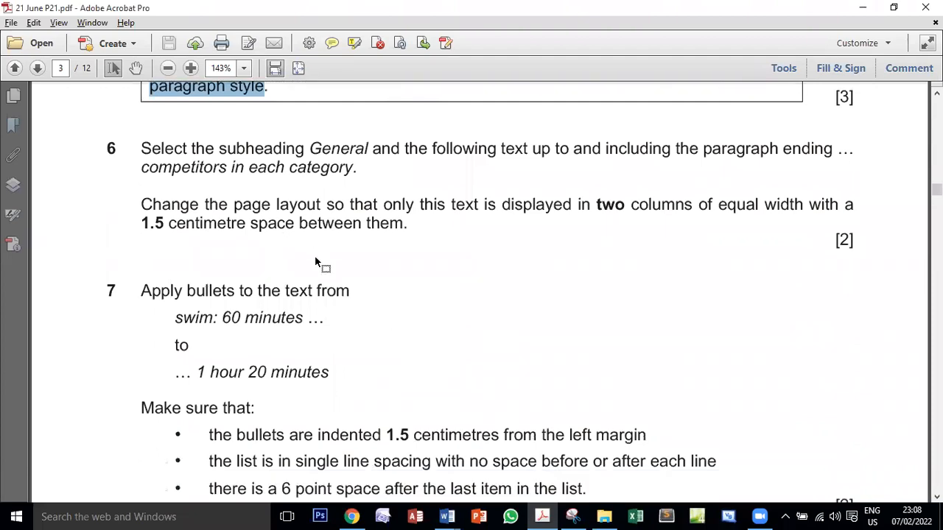
pyautogui.doubleClick(254, 150)
pyautogui.doubleClick(339, 149)
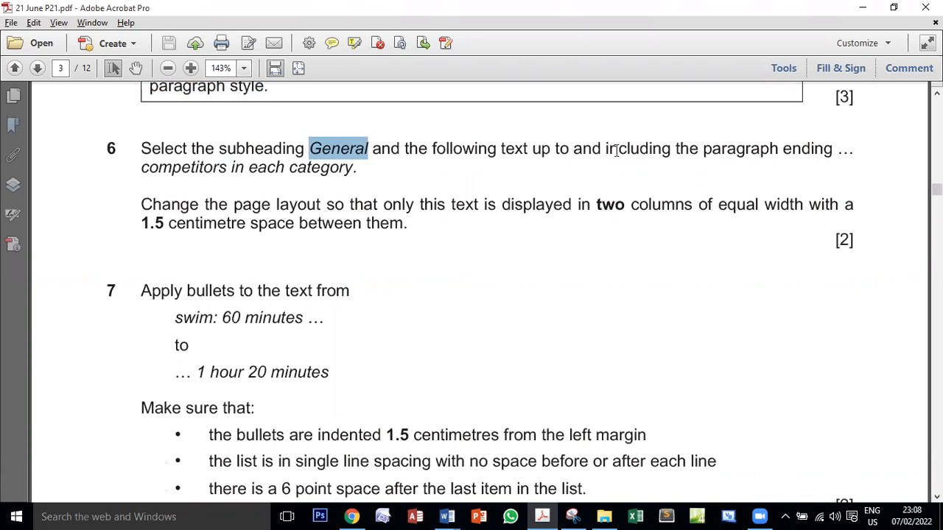
pyautogui.doubleClick(225, 168)
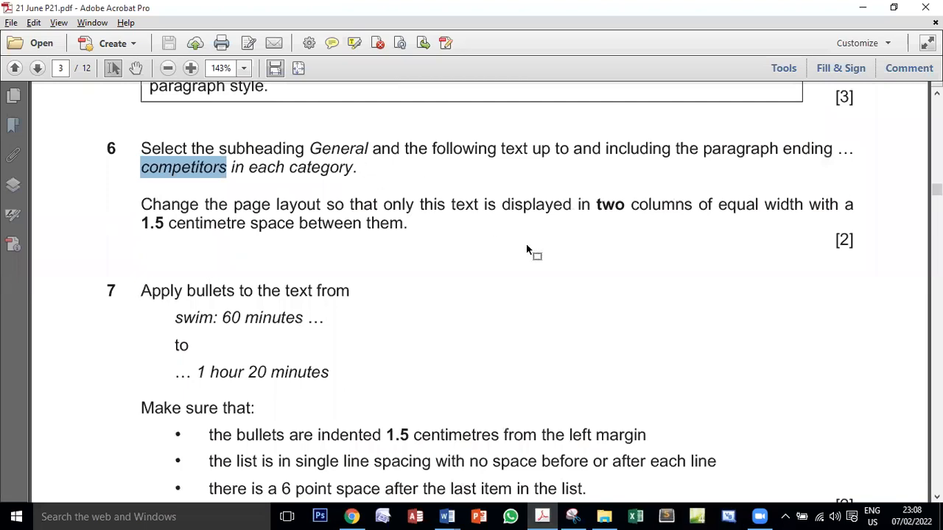
# In EVPACK, select the text from the General subheading through the paragraph ending "competitors in each category"
pyautogui.hotkey('alt', 'Tab')
pyautogui.moveTo(463, 515)
pyautogui.click(486, 453)
pyautogui.scroll(-3, 477, 398)
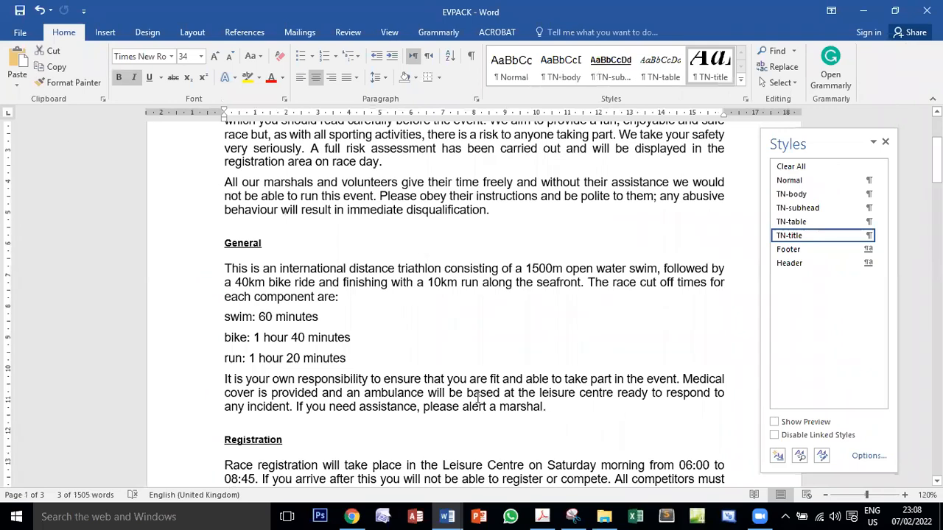
pyautogui.scroll(-2, 469, 393)
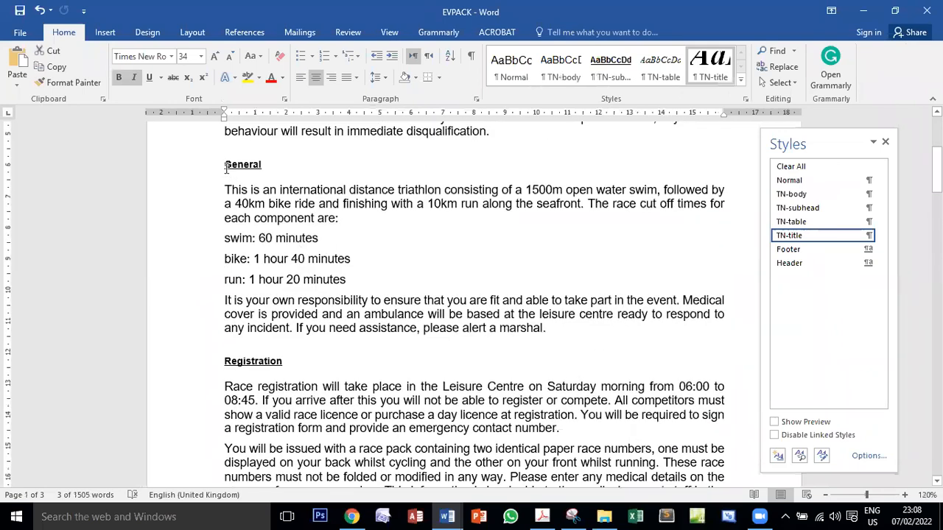
pyautogui.moveTo(224, 164); pyautogui.dragTo(452, 472)
pyautogui.click(444, 461)
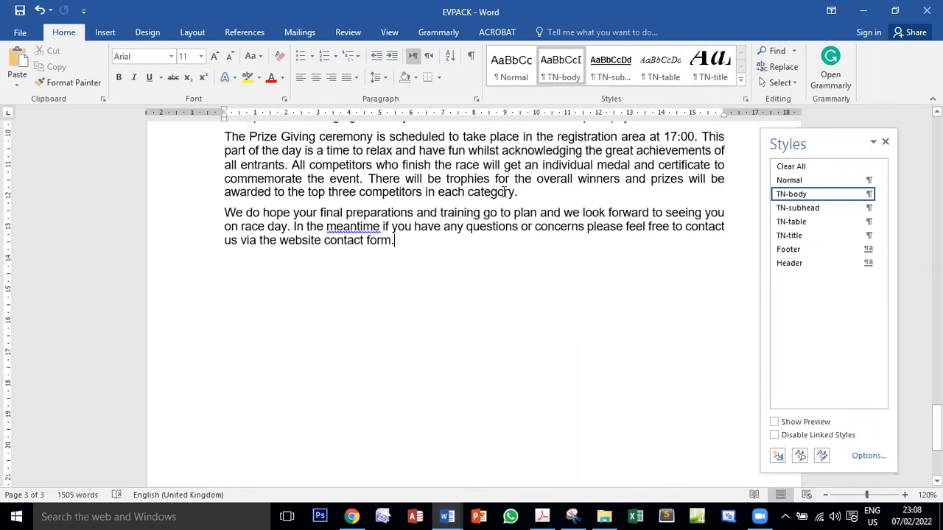
pyautogui.scroll(12, 515, 221)
pyautogui.scroll(15, 464, 305)
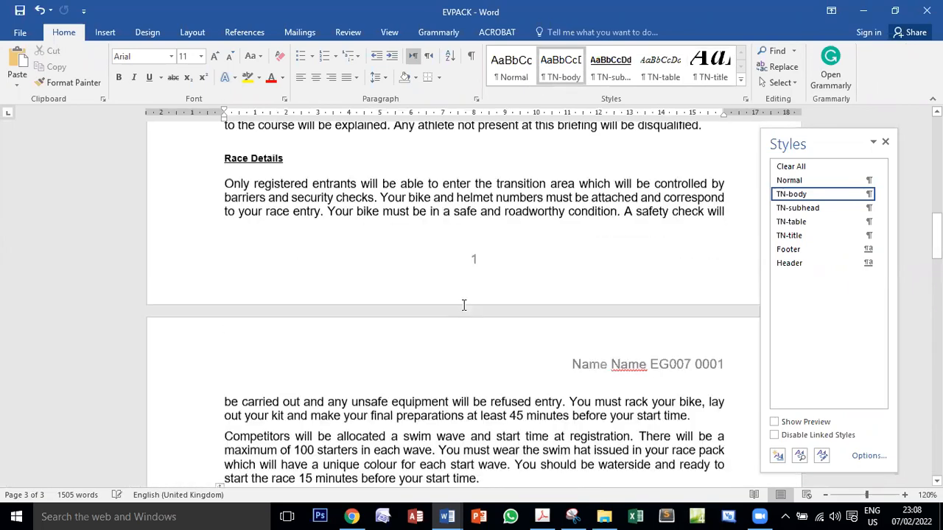
pyautogui.scroll(6, 464, 305)
pyautogui.scroll(10, 463, 305)
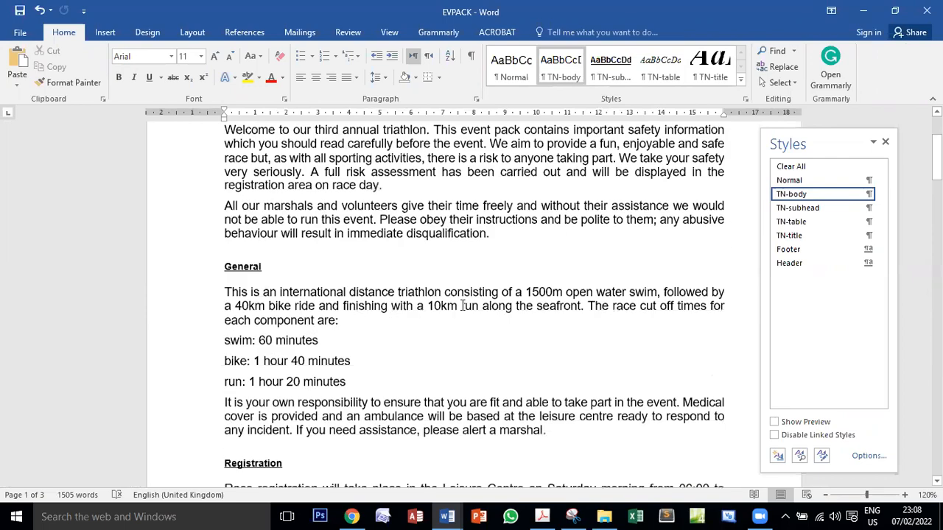
pyautogui.moveTo(222, 320); pyautogui.dragTo(530, 179)
pyautogui.scroll(-10, 467, 445)
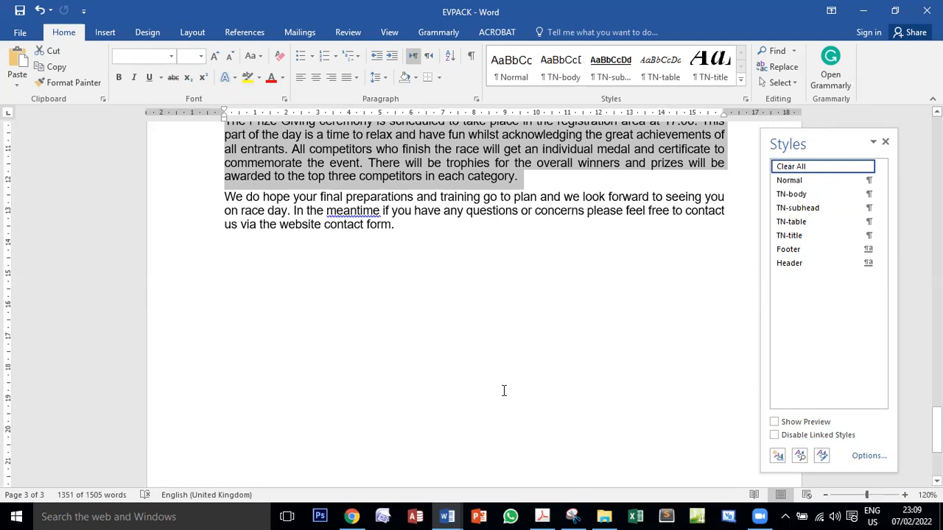
# Switch to the exam PDF and examine the number, width and spacing of columns required in task 6
pyautogui.click(545, 517)
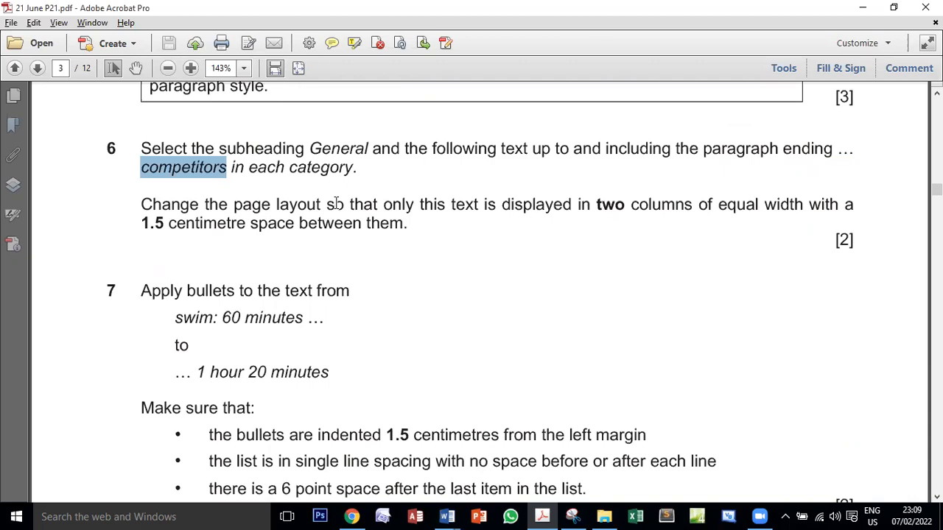
pyautogui.doubleClick(605, 206)
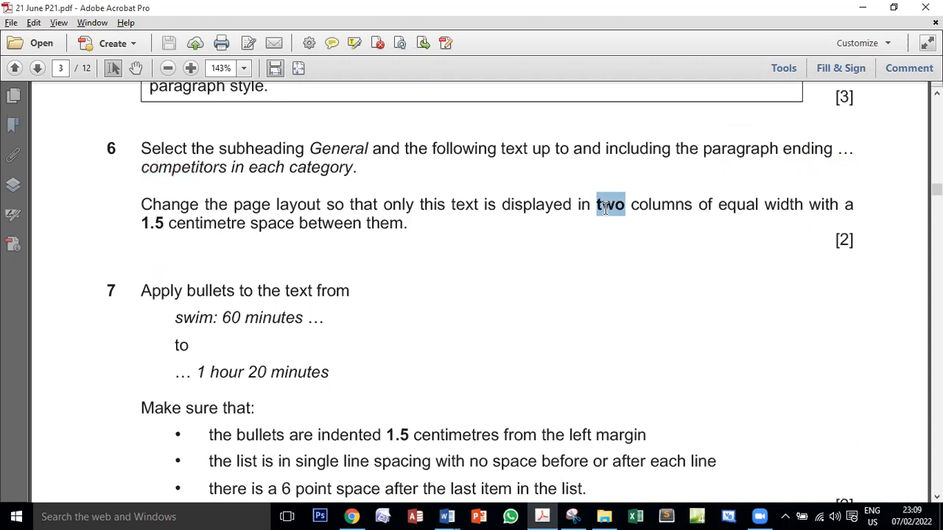
pyautogui.doubleClick(738, 204)
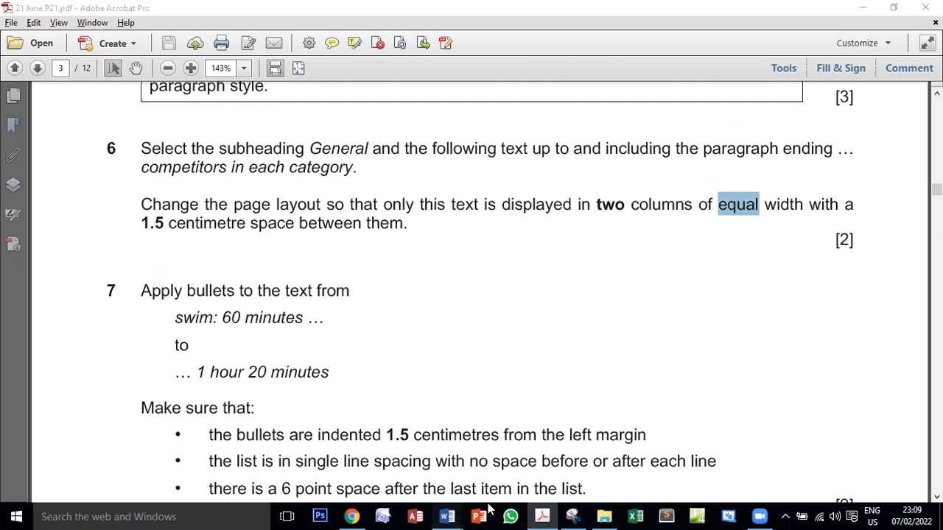
# Switch to EVPACK and check that the selection runs from the General subheading through the paragraph ending "competitors in each category"
pyautogui.moveTo(446, 516)
pyautogui.click(520, 446)
pyautogui.scroll(20, 433, 330)
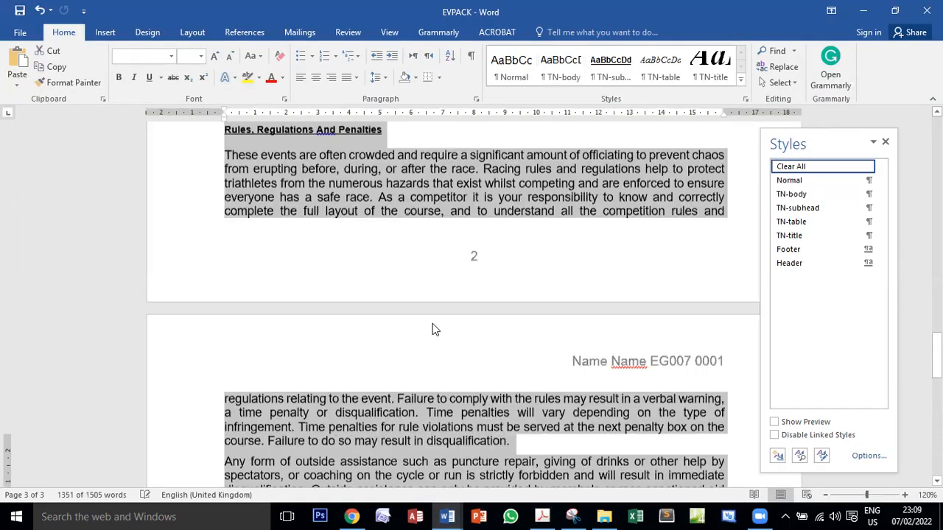
pyautogui.scroll(20, 432, 323)
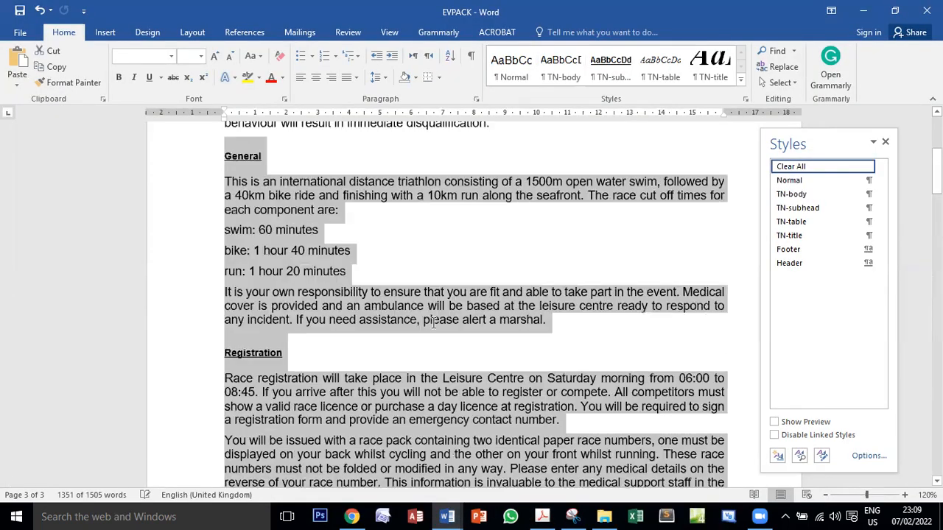
pyautogui.scroll(-4, 428, 319)
pyautogui.scroll(-15, 428, 319)
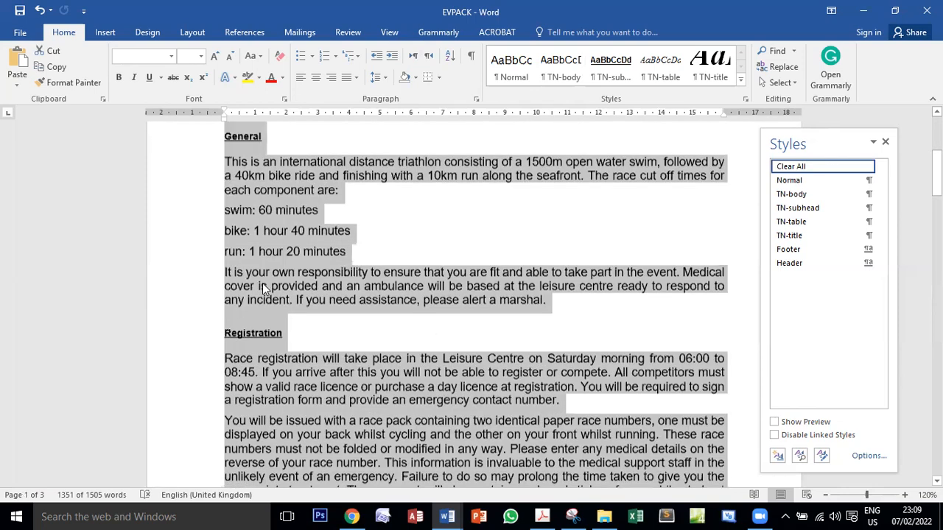
pyautogui.scroll(-20, 395, 334)
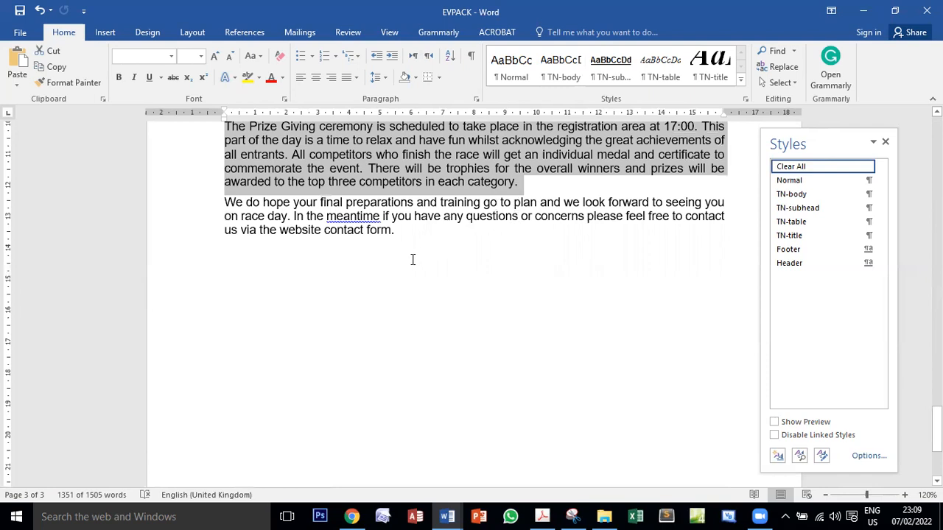
pyautogui.scroll(15, 413, 259)
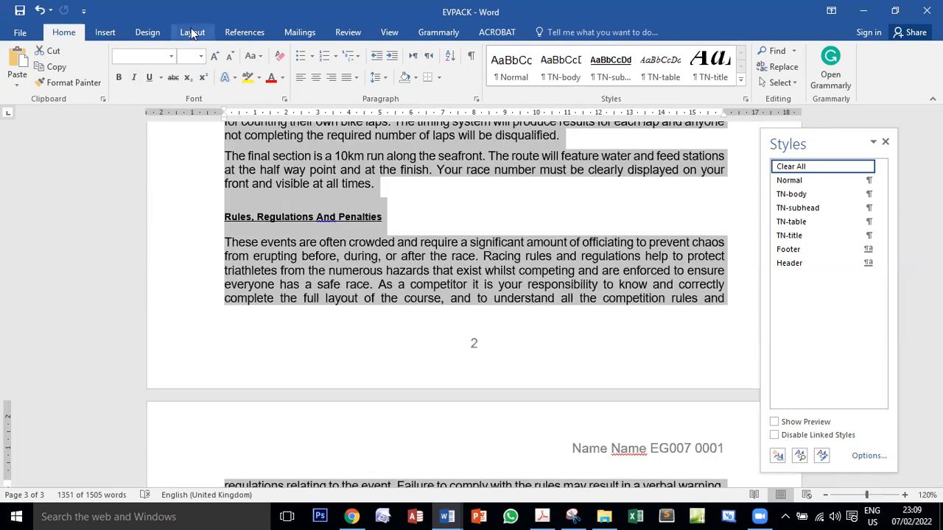
# Lay out the selected text in two columns of equal width with 1.5 cm spacing between them
pyautogui.click(192, 32)
pyautogui.click(131, 83)
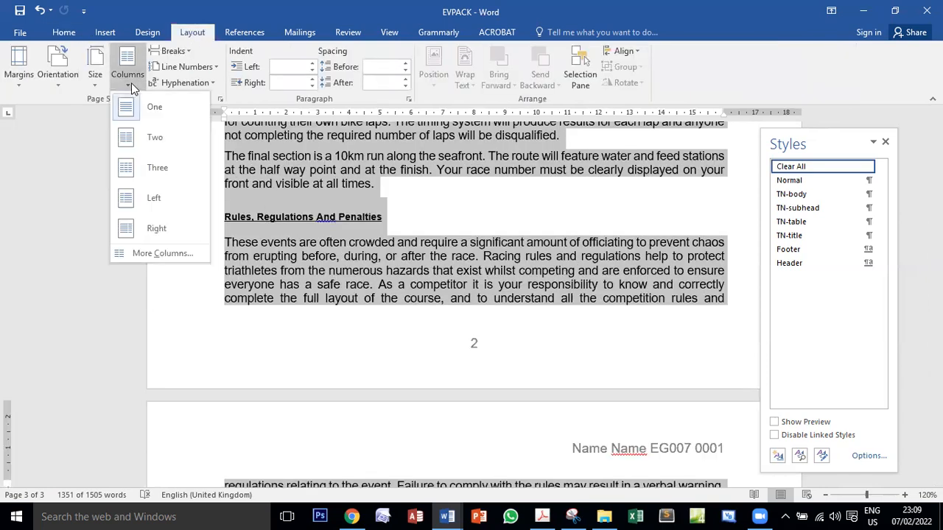
pyautogui.click(151, 254)
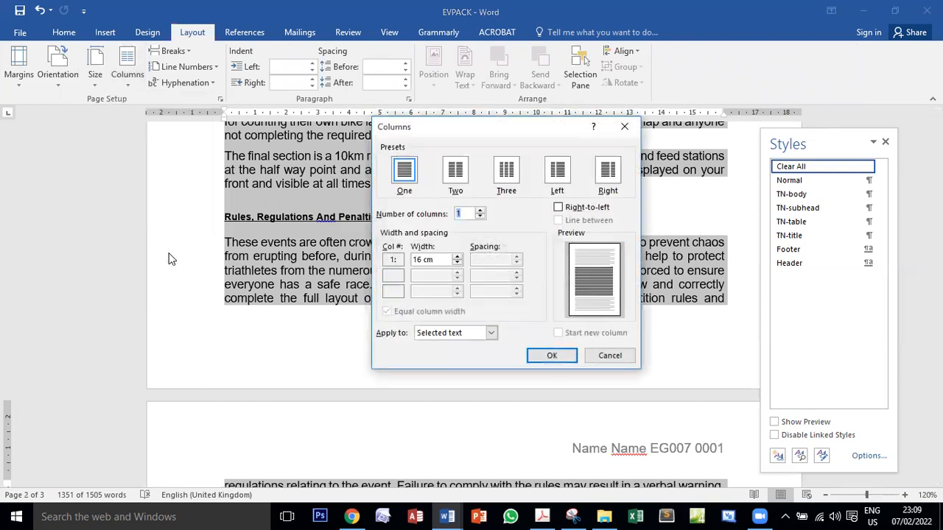
pyautogui.click(457, 175)
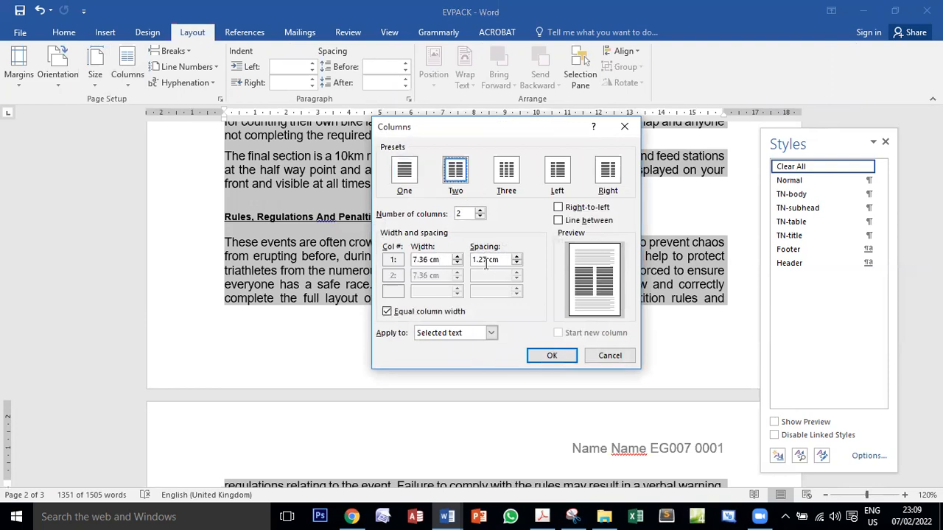
pyautogui.press('BackSpace')
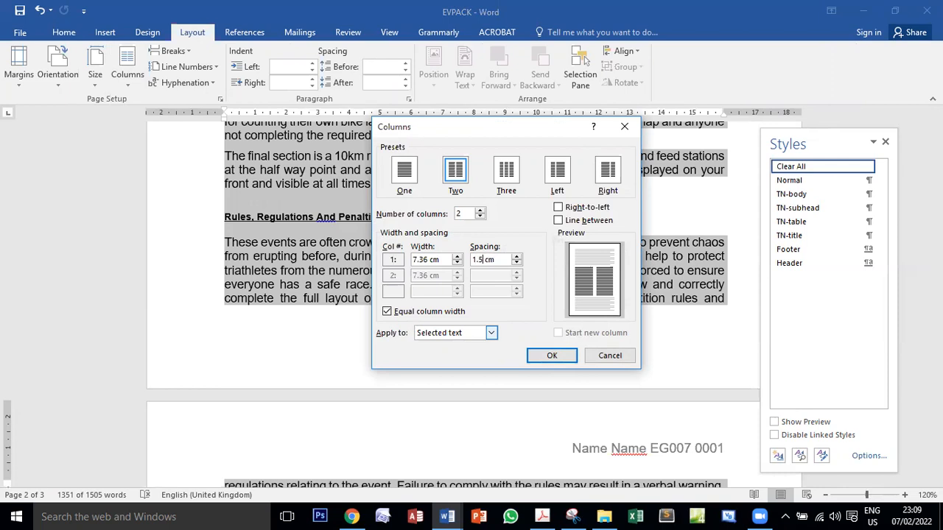
pyautogui.click(550, 357)
# Review the two-column layout from the Triathlon Event Pack title through the closing paragraph on the last page
pyautogui.scroll(15, 585, 370)
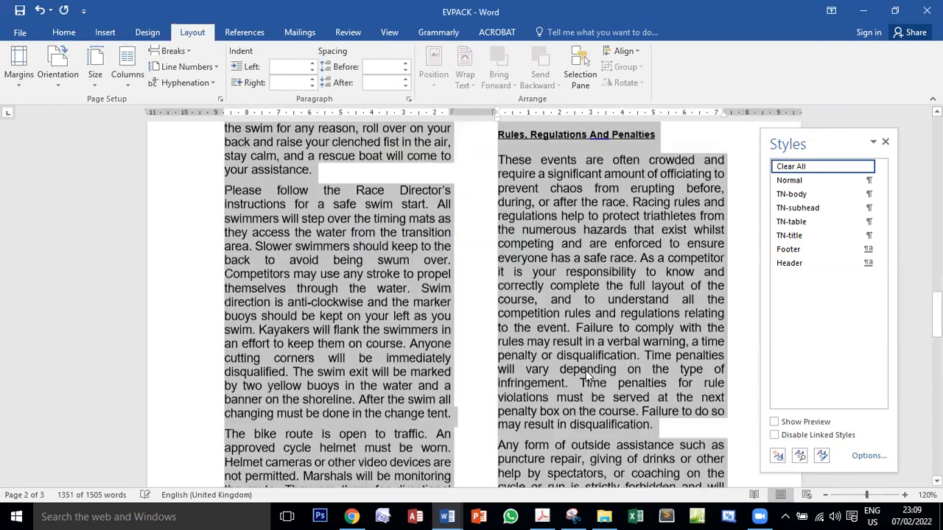
pyautogui.scroll(12, 587, 372)
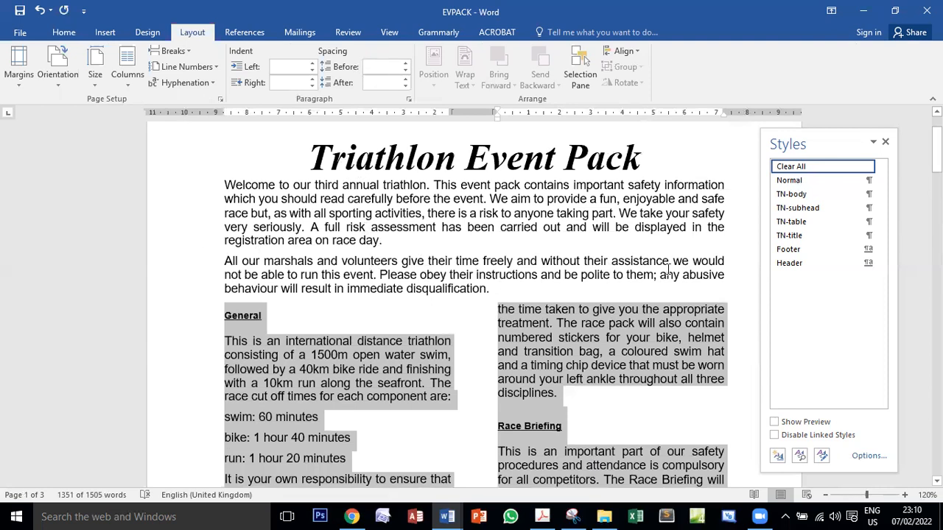
pyautogui.scroll(-5, 668, 270)
pyautogui.scroll(2, 193, 185)
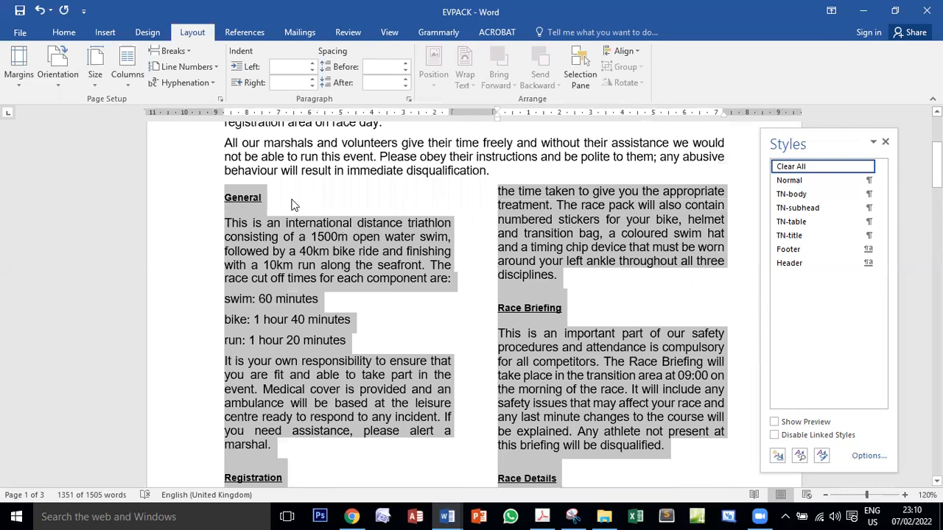
pyautogui.scroll(-12, 293, 205)
pyautogui.scroll(6, 417, 268)
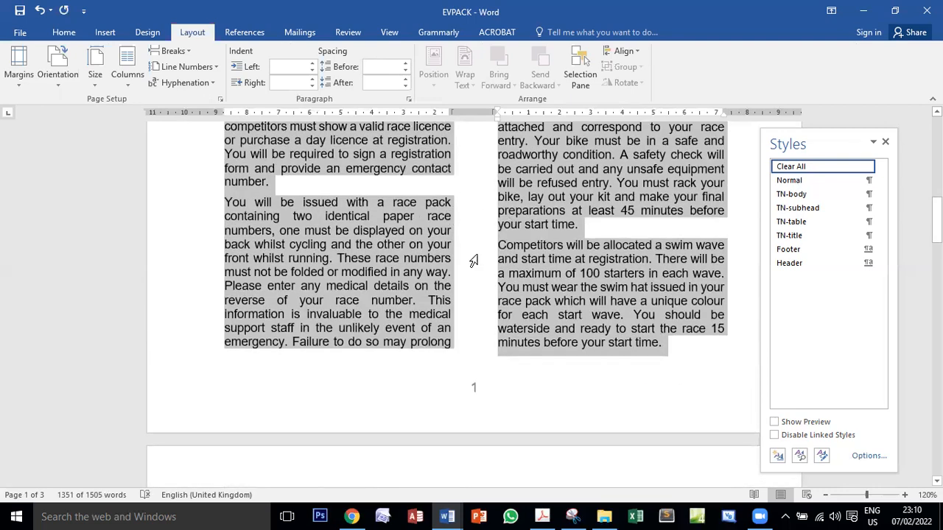
pyautogui.scroll(-15, 474, 262)
pyautogui.scroll(2, 483, 300)
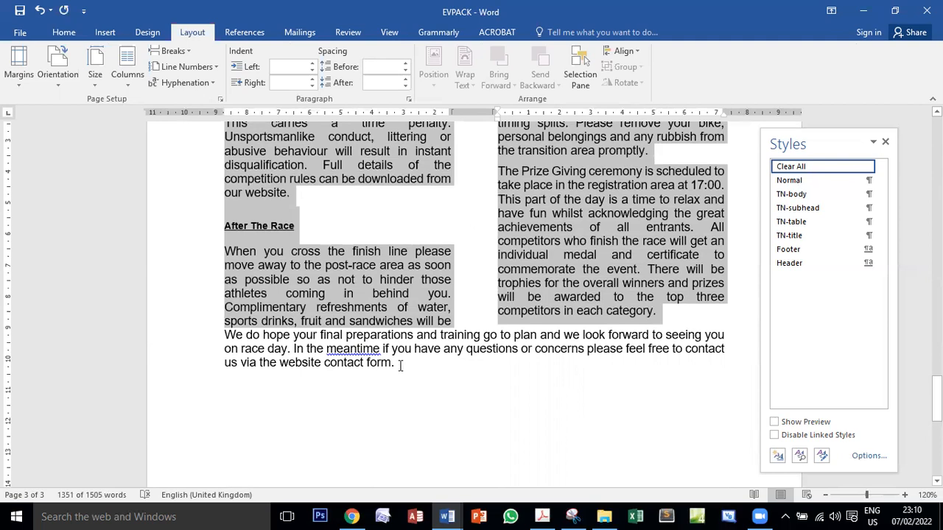
# Switch to the exam PDF and examine in task 7 which lines of text need bullets
pyautogui.click(542, 516)
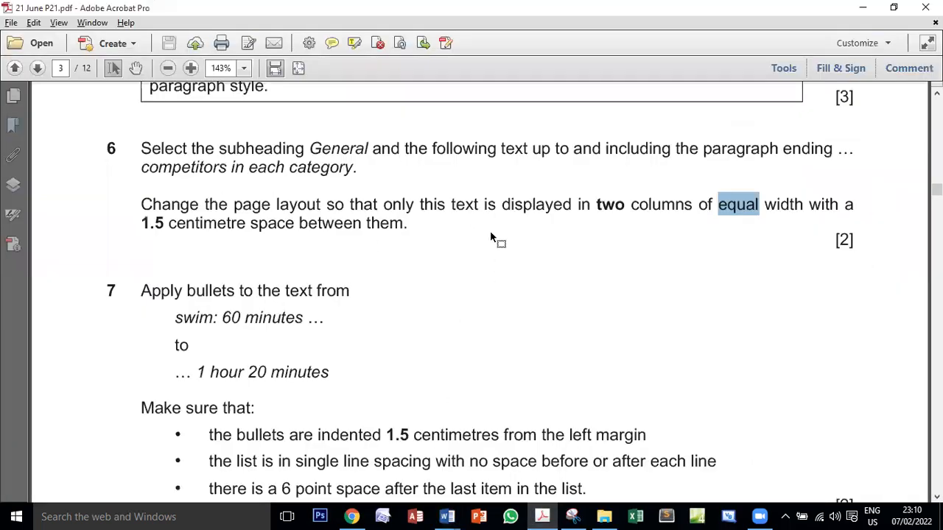
pyautogui.scroll(-3, 514, 253)
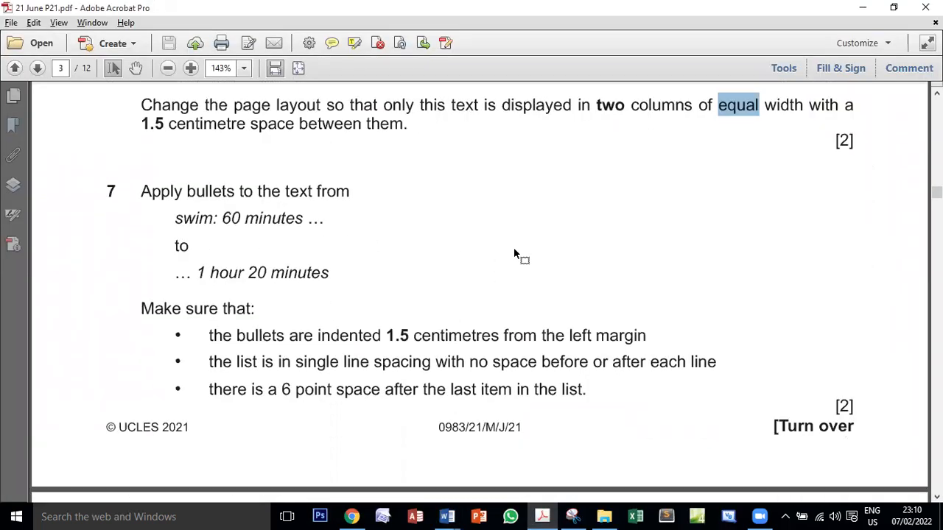
pyautogui.doubleClick(212, 159)
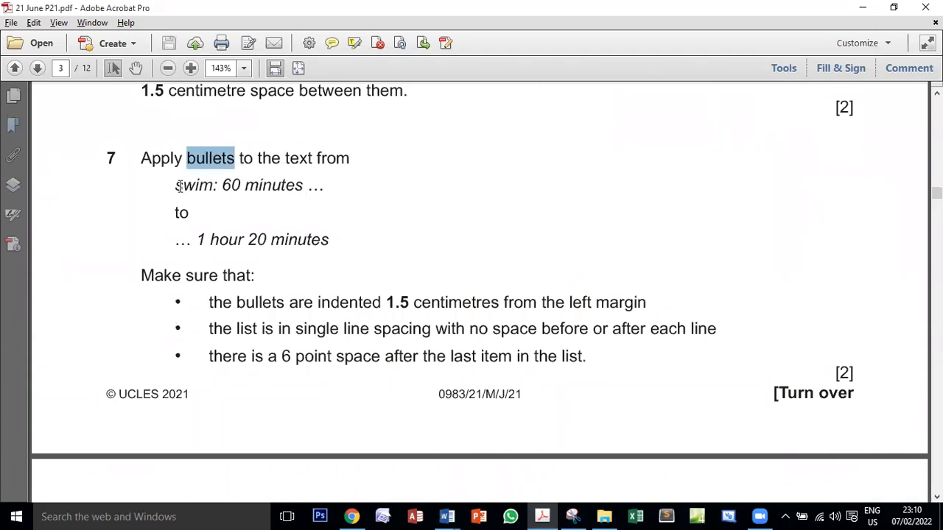
pyautogui.moveTo(177, 185); pyautogui.dragTo(218, 185)
pyautogui.doubleClick(212, 240)
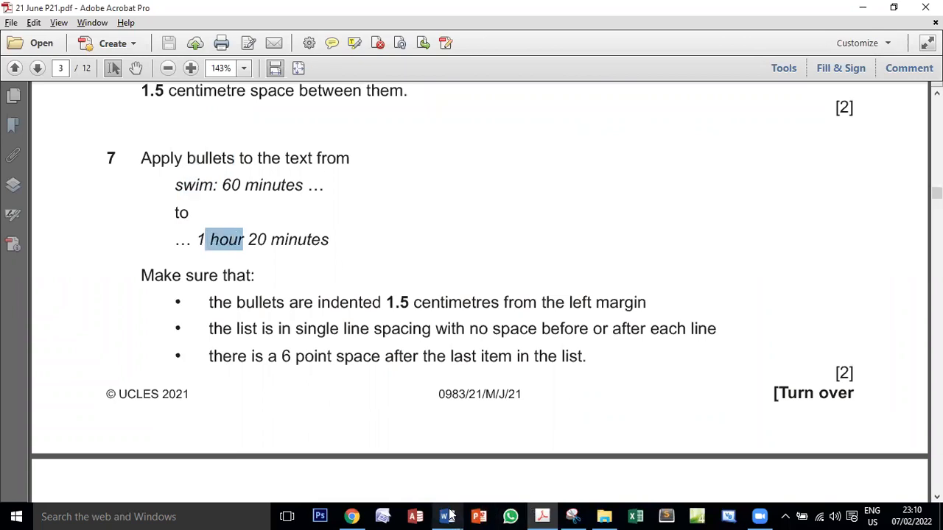
# In EVPACK, apply bullets to the three lines from "swim: 60 minutes" to "run: 1 hour 20 minutes" under General
pyautogui.moveTo(451, 515)
pyautogui.click(505, 471)
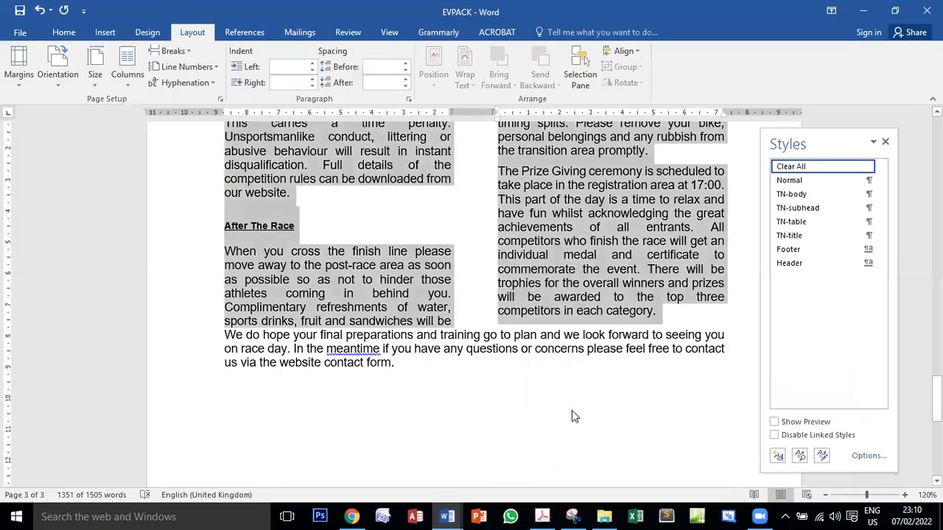
pyautogui.scroll(12, 571, 410)
pyautogui.scroll(15, 610, 428)
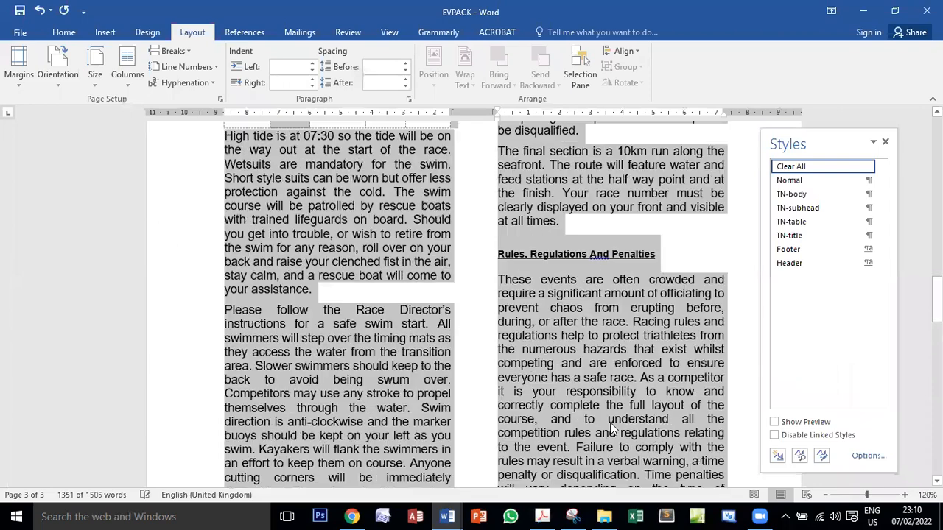
pyautogui.scroll(12, 610, 427)
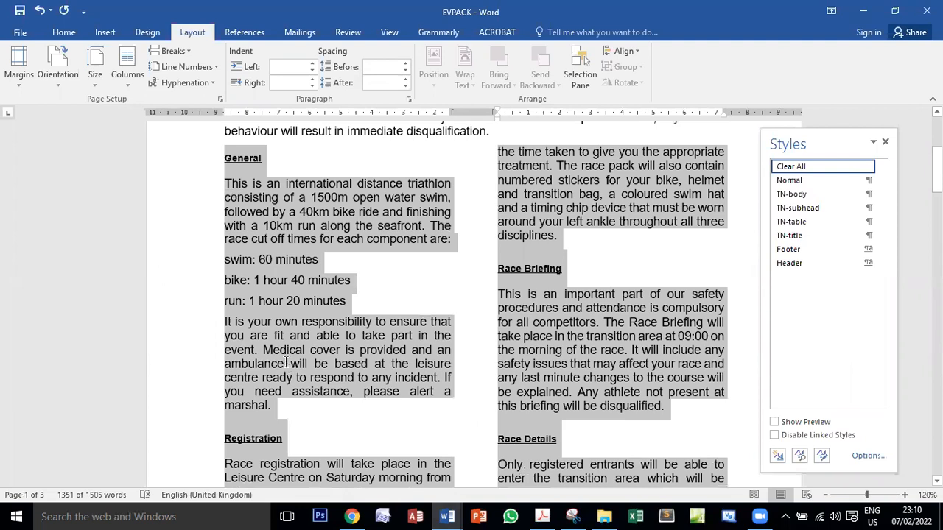
pyautogui.click(285, 363)
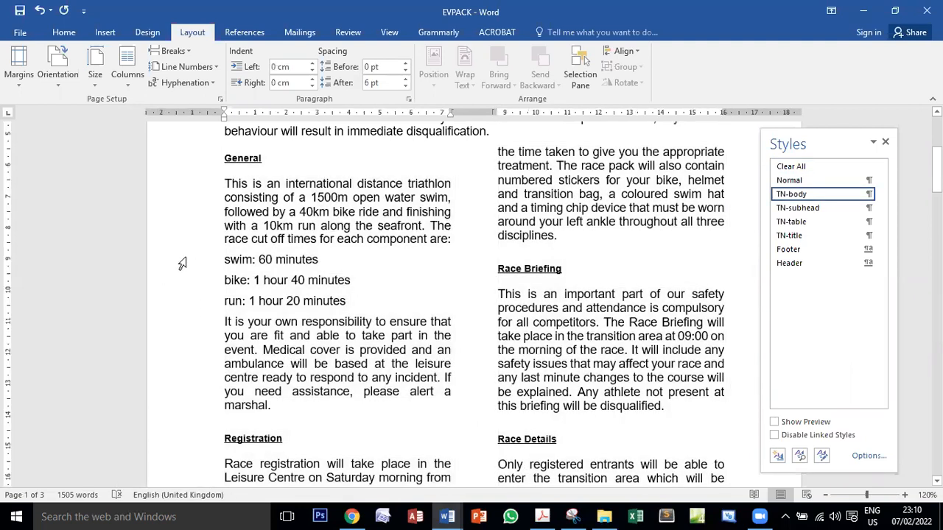
pyautogui.click(182, 264)
pyautogui.moveTo(182, 265); pyautogui.dragTo(176, 304)
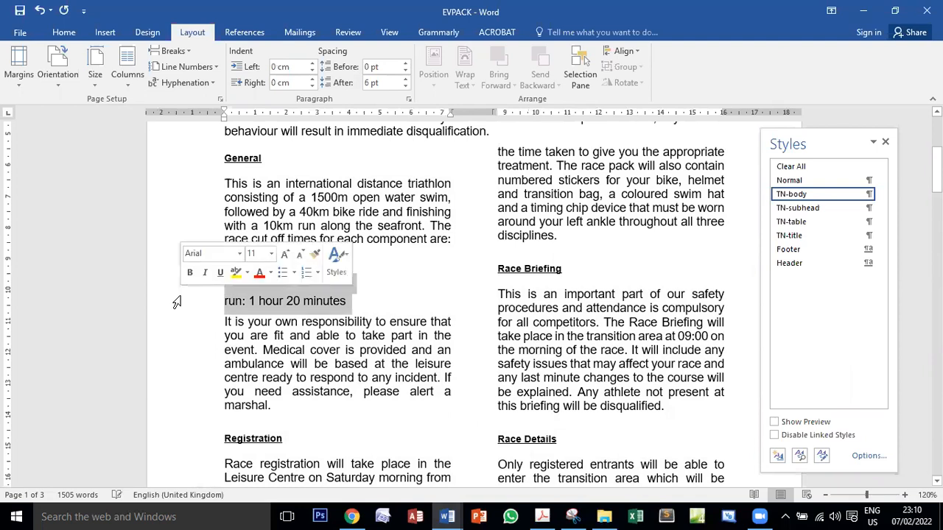
pyautogui.click(59, 33)
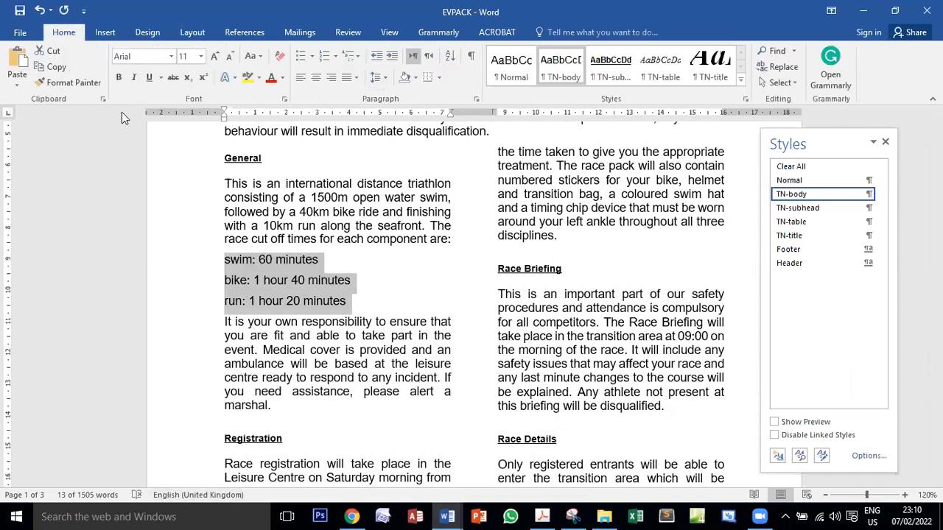
pyautogui.click(300, 57)
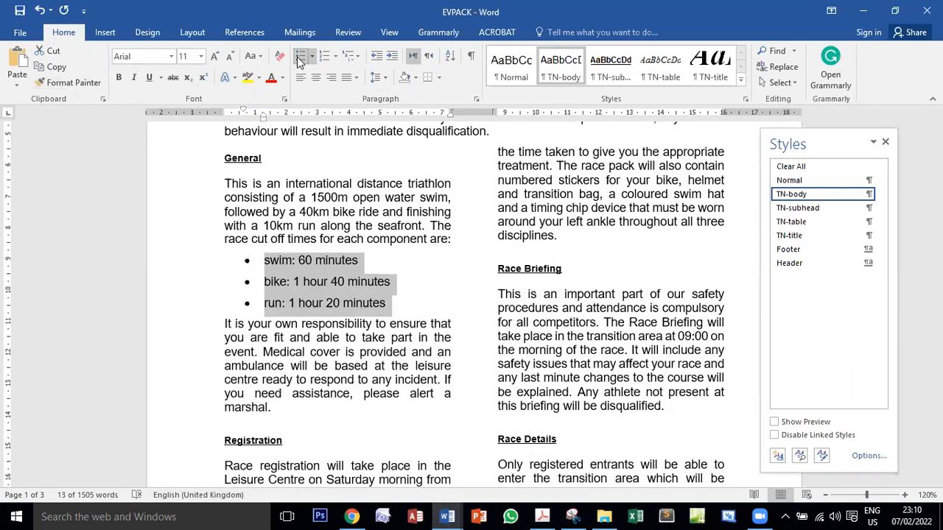
# Switch to the exam PDF and examine the bullet indentation required in task 7
pyautogui.click(541, 516)
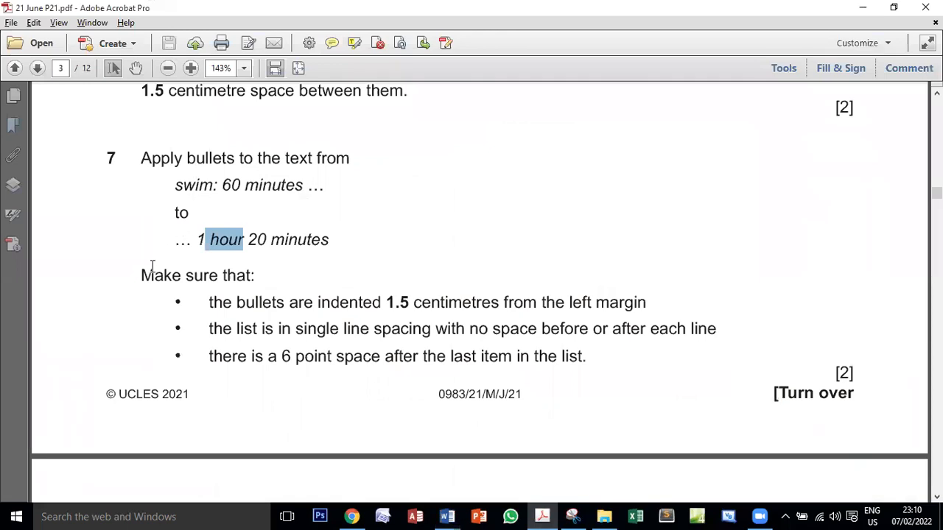
pyautogui.doubleClick(342, 304)
pyautogui.moveTo(386, 303); pyautogui.dragTo(409, 302)
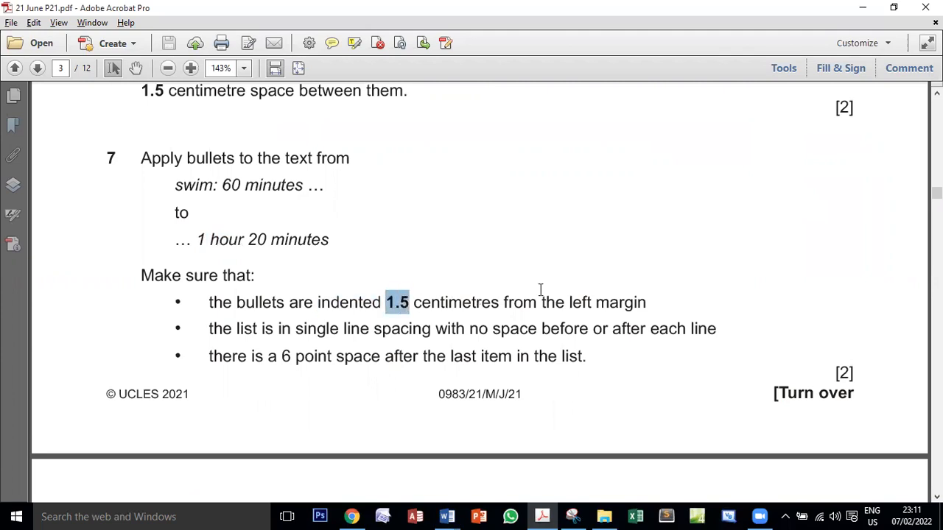
# Switch to EVPACK and set the three bulleted cut-off time lines to a 1.5 cm indentation before text
pyautogui.moveTo(447, 516)
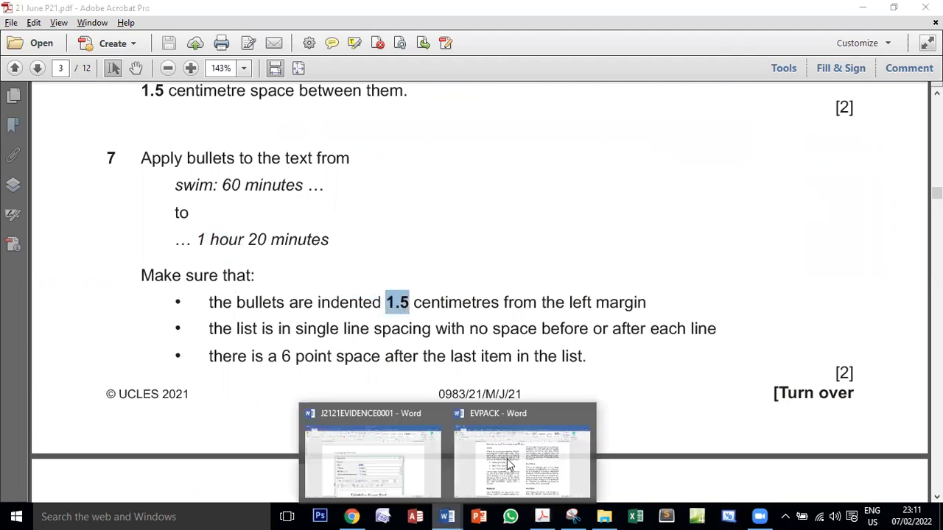
pyautogui.click(507, 458)
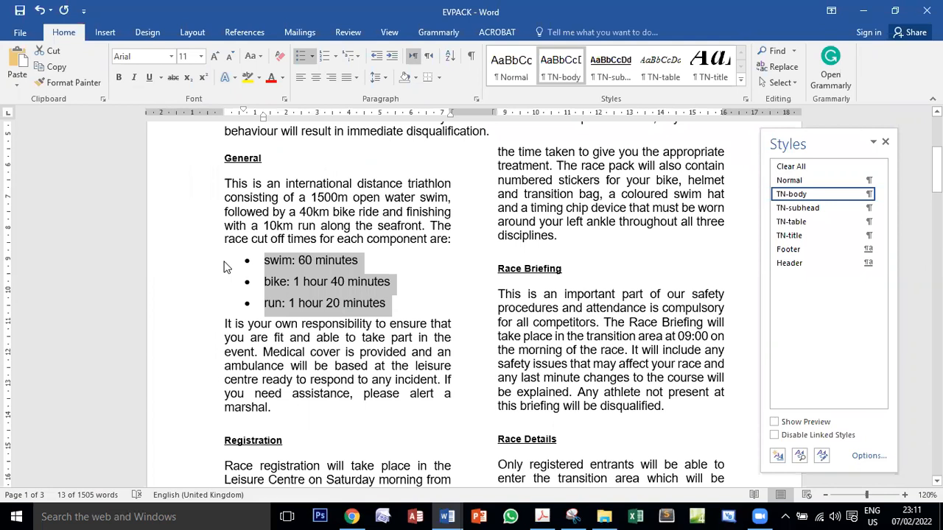
pyautogui.click(545, 516)
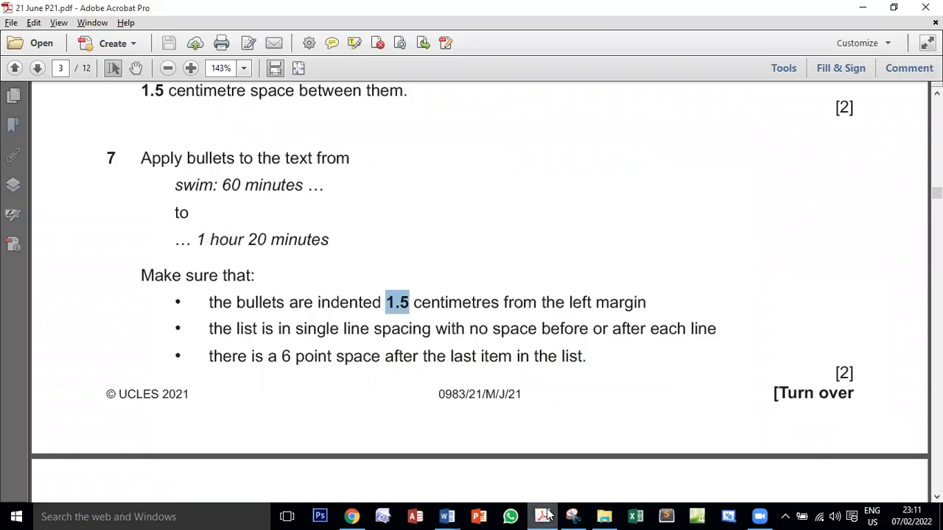
pyautogui.click(546, 516)
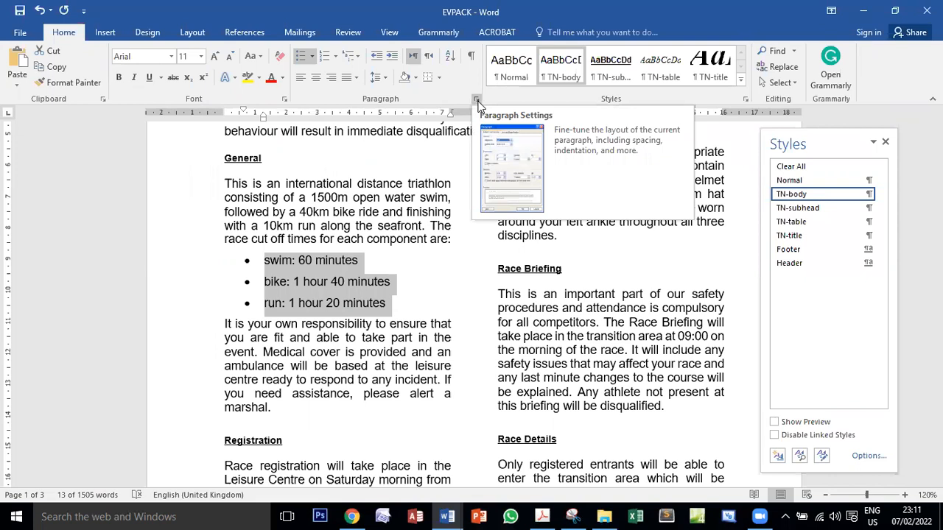
pyautogui.click(476, 101)
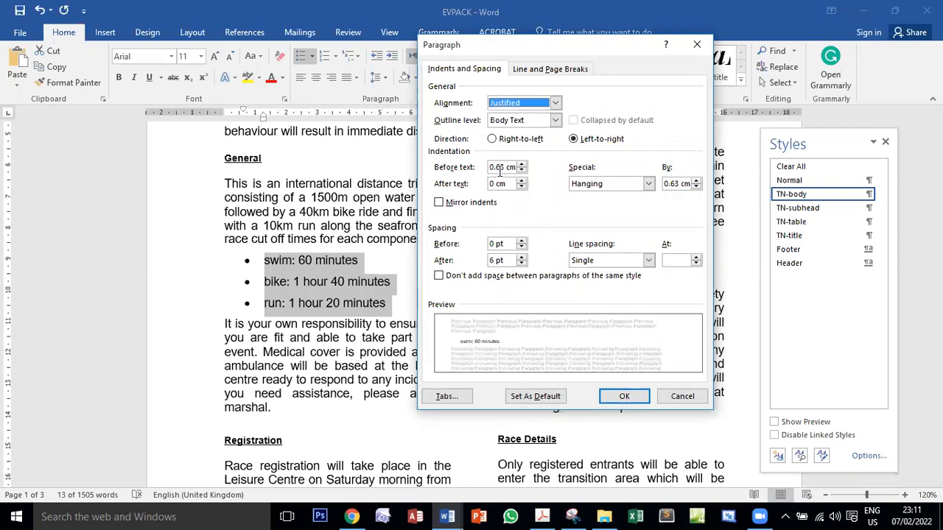
pyautogui.moveTo(504, 168); pyautogui.dragTo(487, 168)
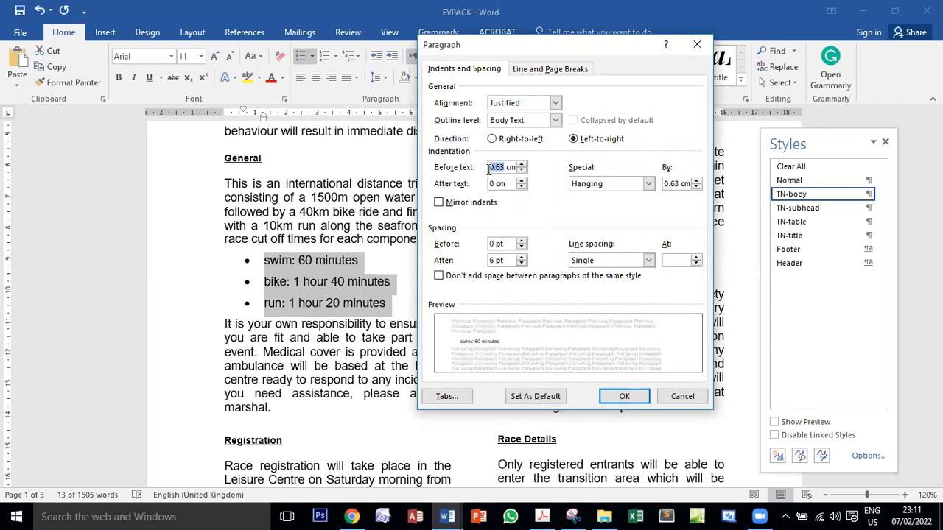
pyautogui.write('1')
pyautogui.click(607, 401)
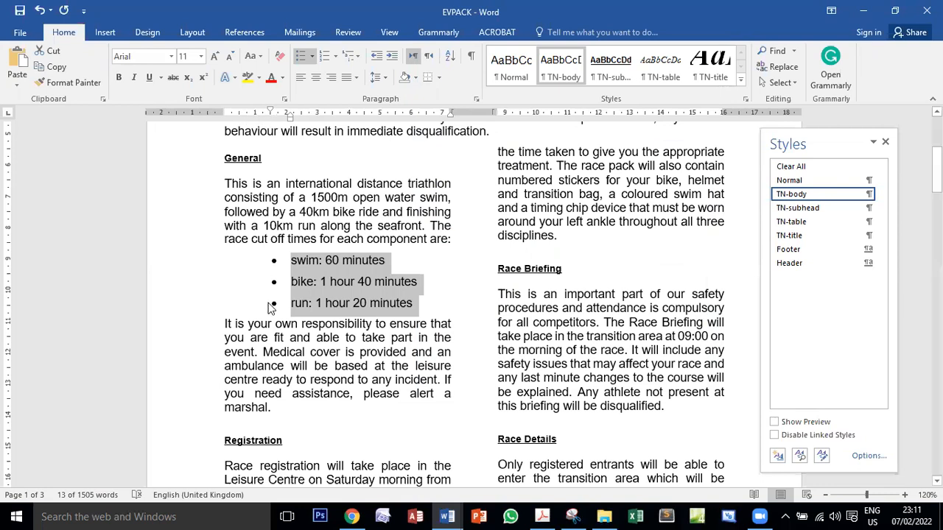
# Check the list spacing required by task 7 in the exam PDF and set the three bulleted lines in EVPACK to 0 pt space after
pyautogui.click(542, 516)
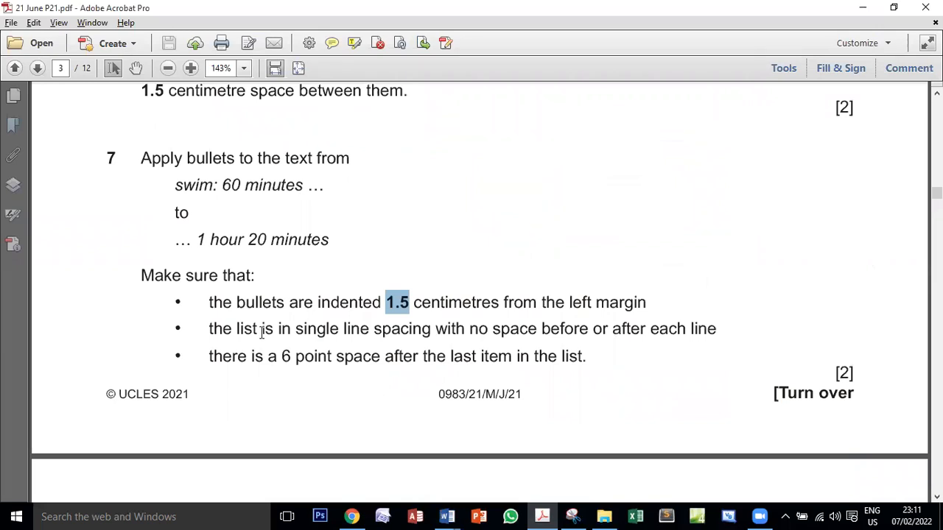
pyautogui.moveTo(447, 516)
pyautogui.click(495, 471)
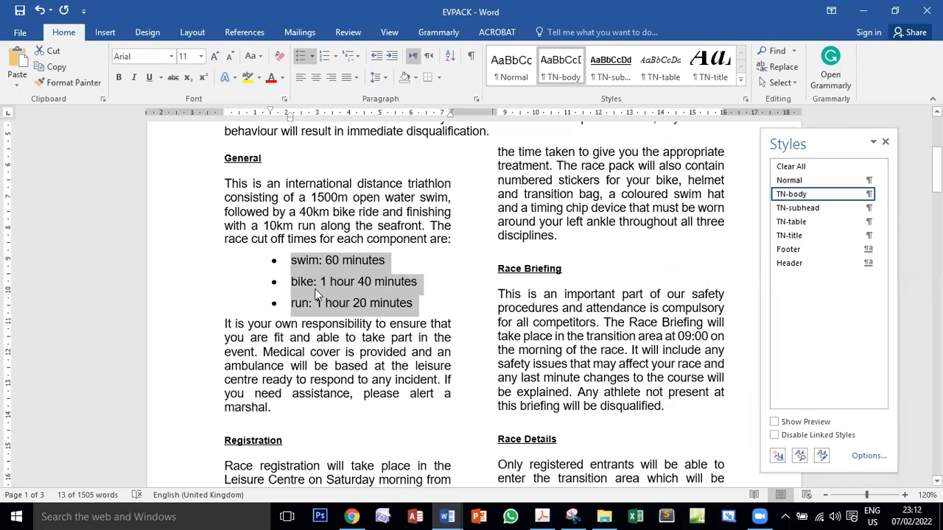
pyautogui.click(542, 516)
pyautogui.moveTo(234, 328); pyautogui.dragTo(431, 363)
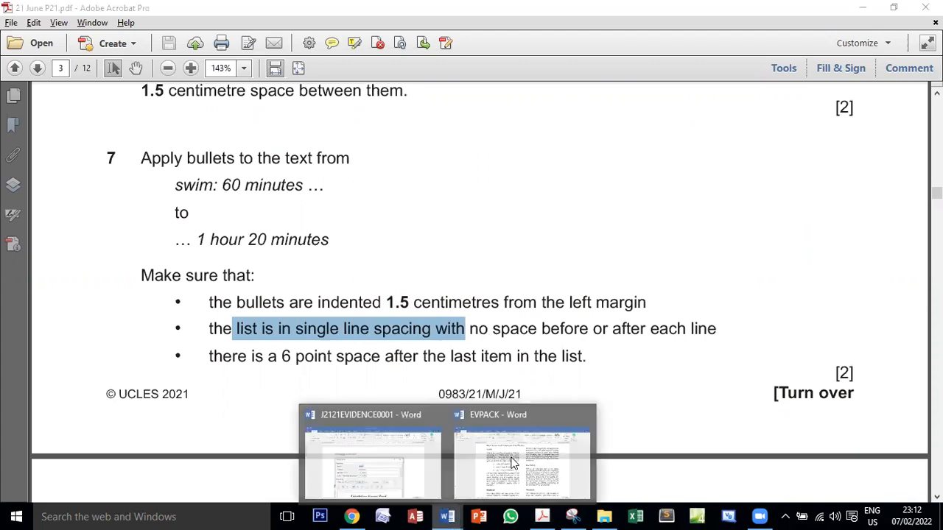
pyautogui.click(531, 472)
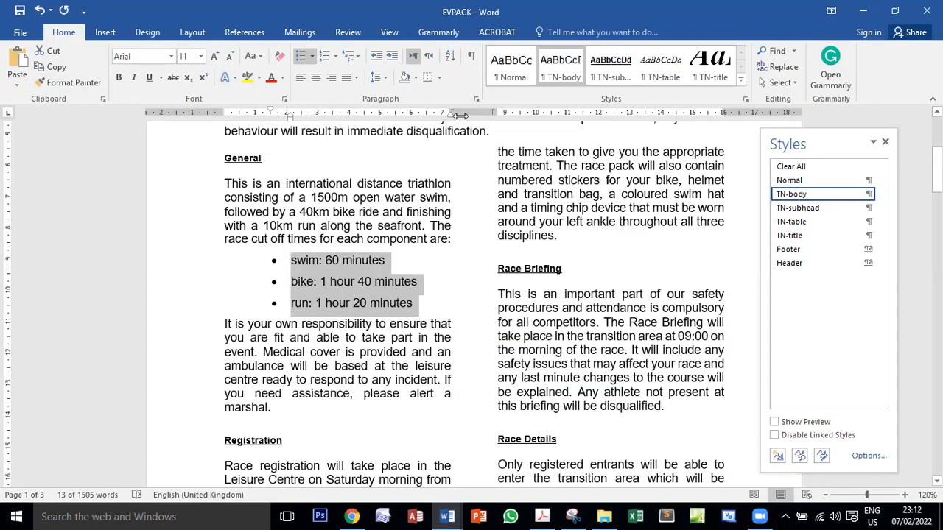
pyautogui.click(477, 101)
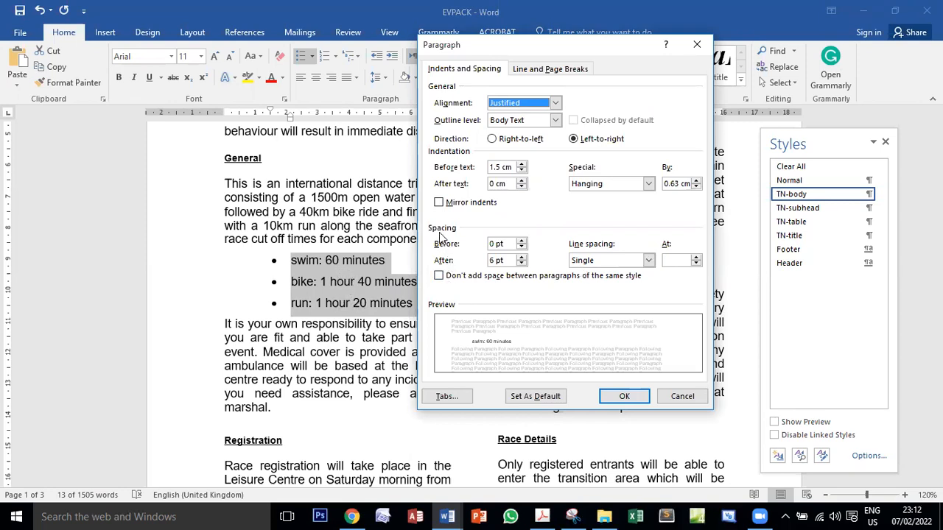
pyautogui.click(492, 262)
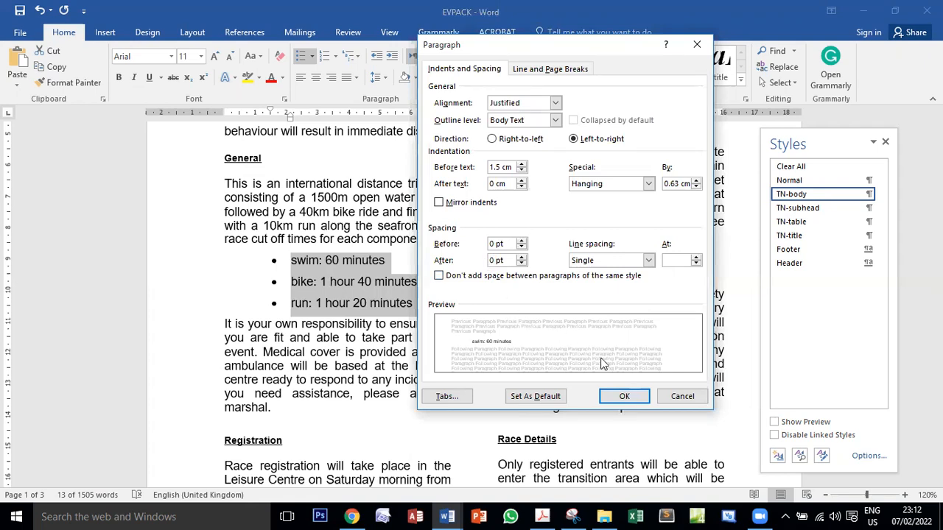
pyautogui.click(621, 397)
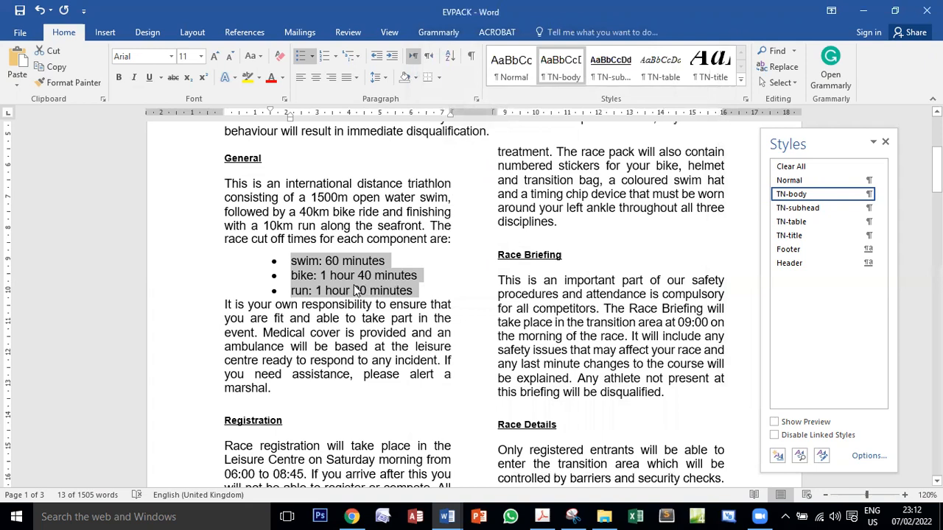
# Check task 7's last-item requirement in the exam PDF and set 6 pt space after the "run: 1 hour 20 minutes" bullet in EVPACK
pyautogui.click(540, 516)
pyautogui.click(479, 329)
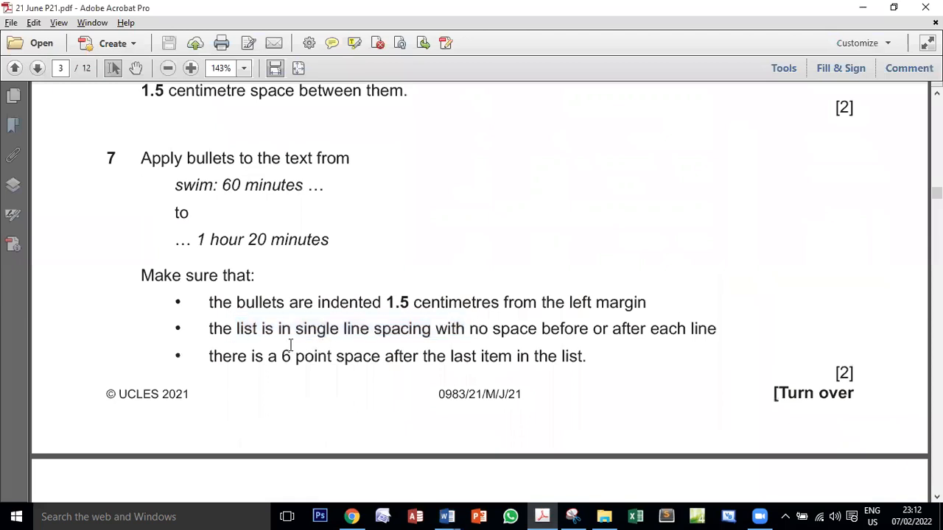
pyautogui.moveTo(210, 355); pyautogui.dragTo(582, 354)
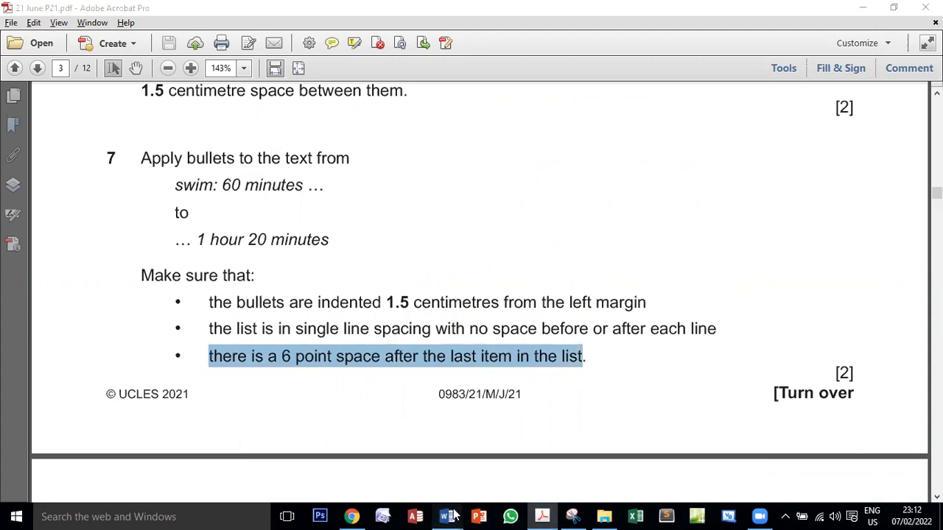
pyautogui.moveTo(452, 516)
pyautogui.click(502, 437)
pyautogui.click(424, 305)
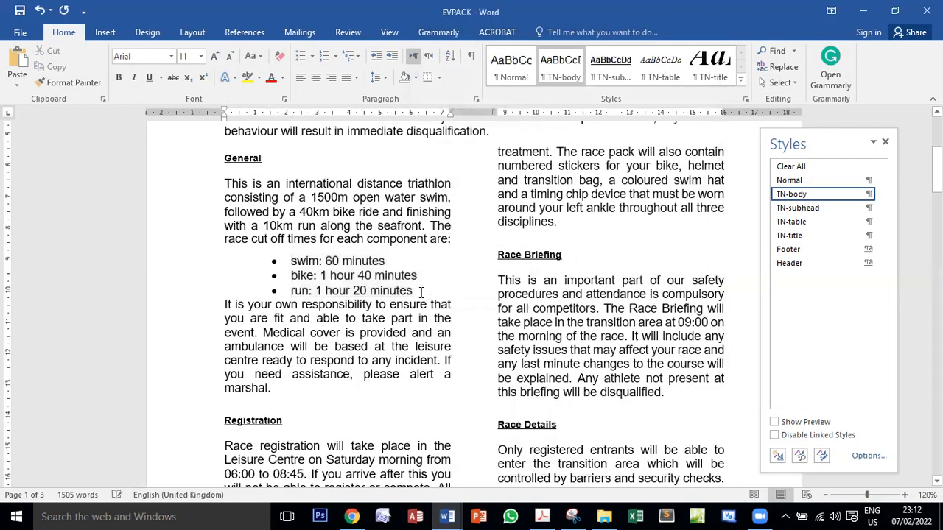
pyautogui.moveTo(414, 292); pyautogui.dragTo(300, 294)
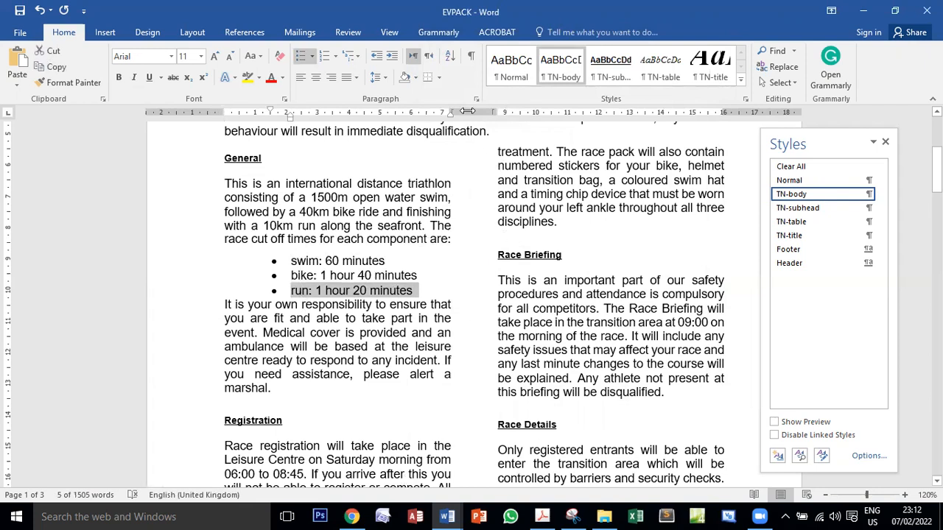
pyautogui.click(476, 99)
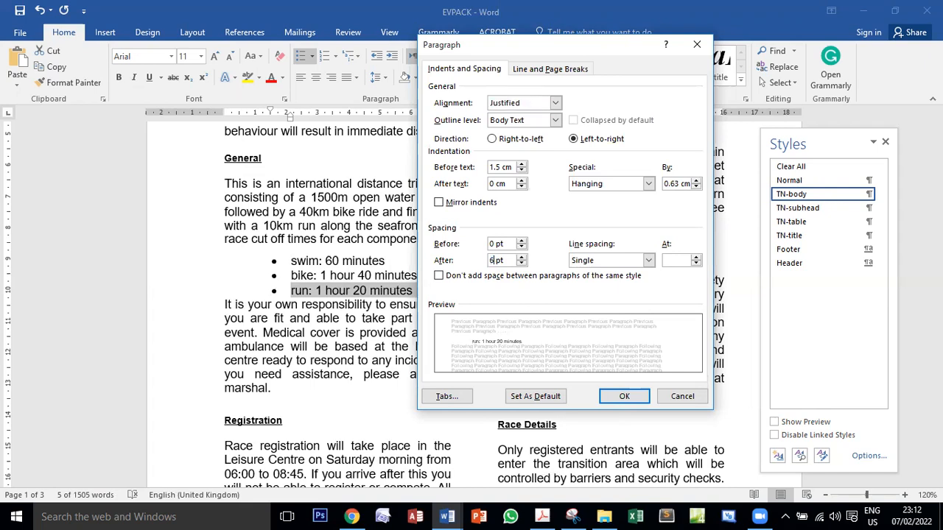
pyautogui.click(619, 395)
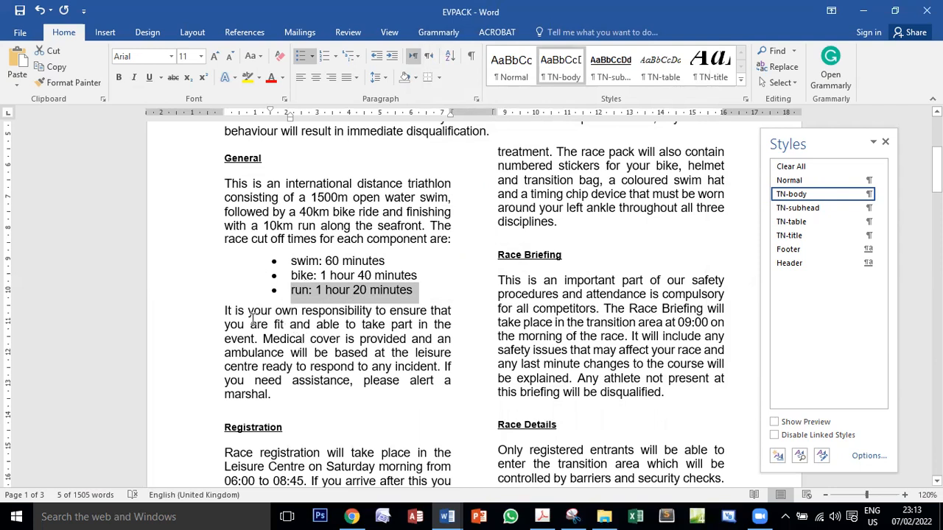
# Switch to the exam PDF, recheck the task 7 requirements and examine the TN-subhead formatting table in task 8
pyautogui.click(543, 517)
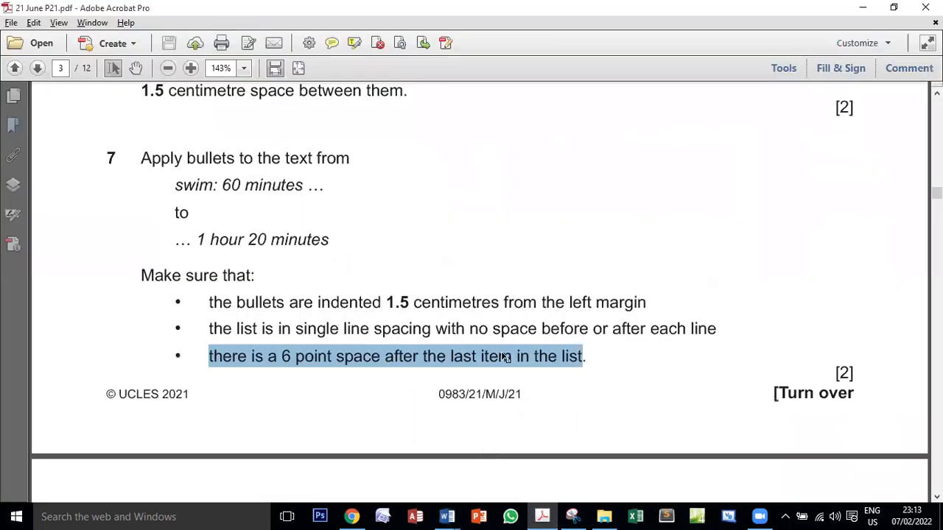
pyautogui.click(851, 374)
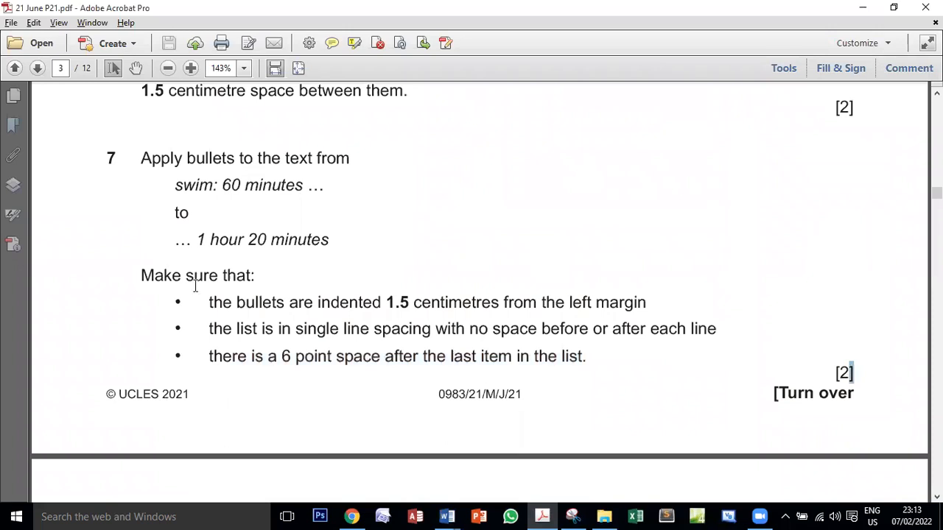
pyautogui.moveTo(193, 279); pyautogui.dragTo(181, 304)
pyautogui.moveTo(142, 159); pyautogui.dragTo(251, 356)
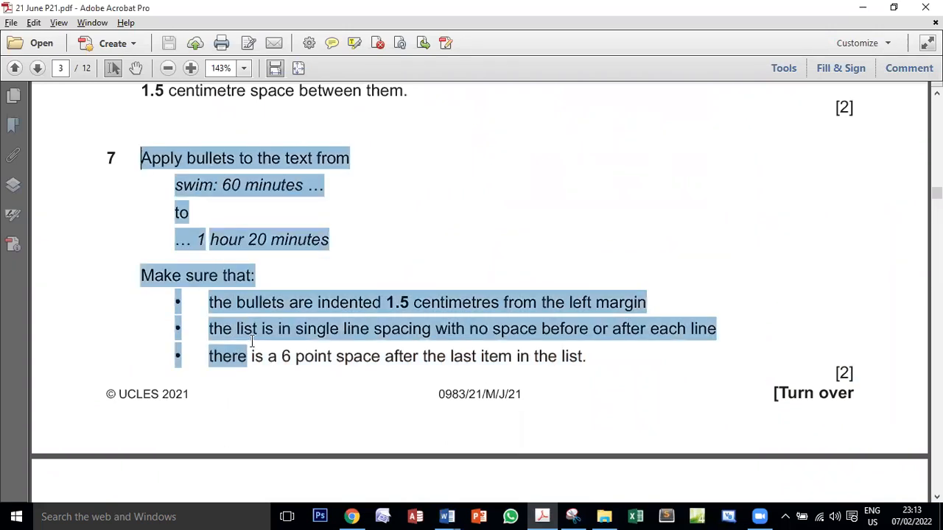
pyautogui.scroll(-5, 253, 343)
pyautogui.scroll(-1, 257, 347)
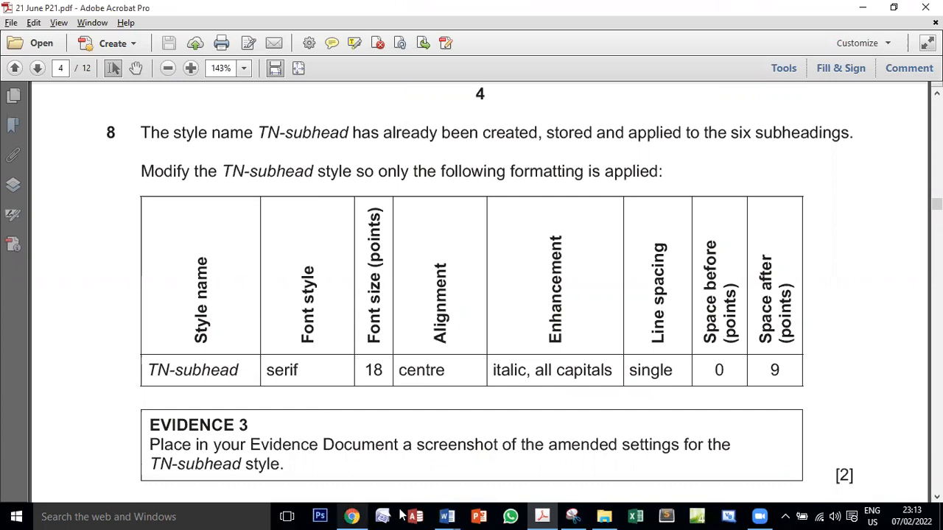
# Switch to EVPACK and examine which style is applied to the General, Race Briefing and Registration subheadings
pyautogui.click(446, 517)
pyautogui.click(518, 455)
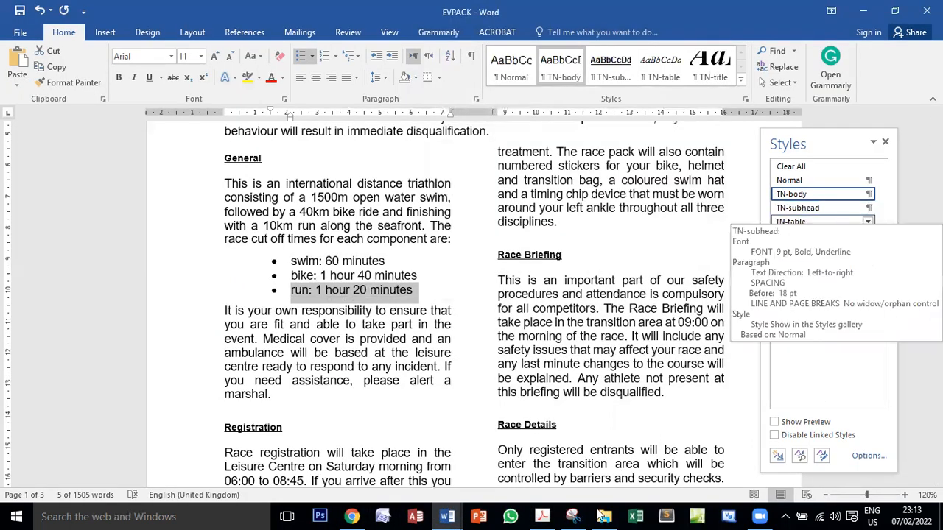
pyautogui.scroll(3, 335, 389)
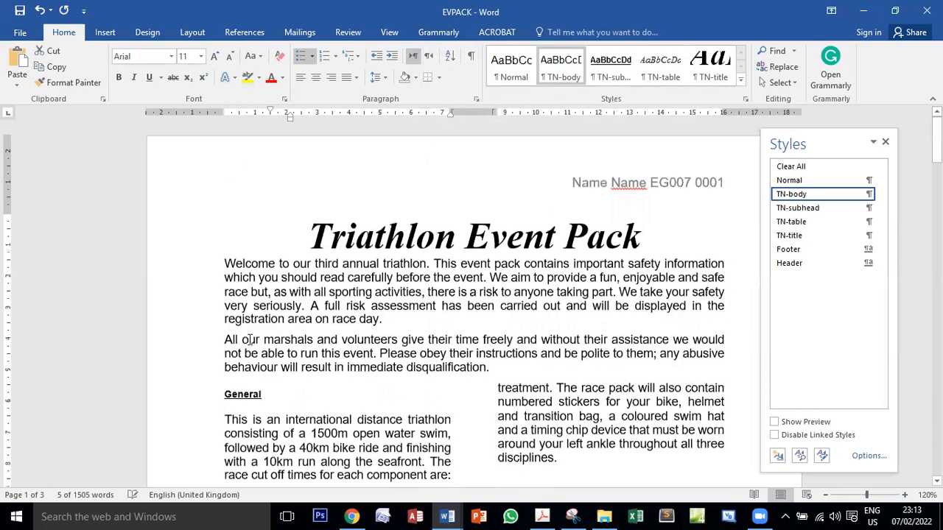
pyautogui.scroll(-2, 250, 339)
pyautogui.click(232, 236)
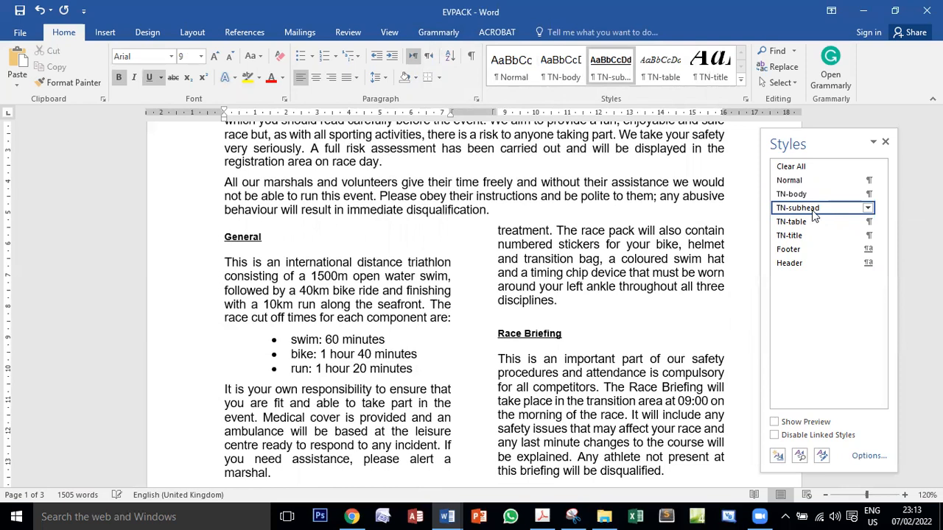
pyautogui.click(523, 335)
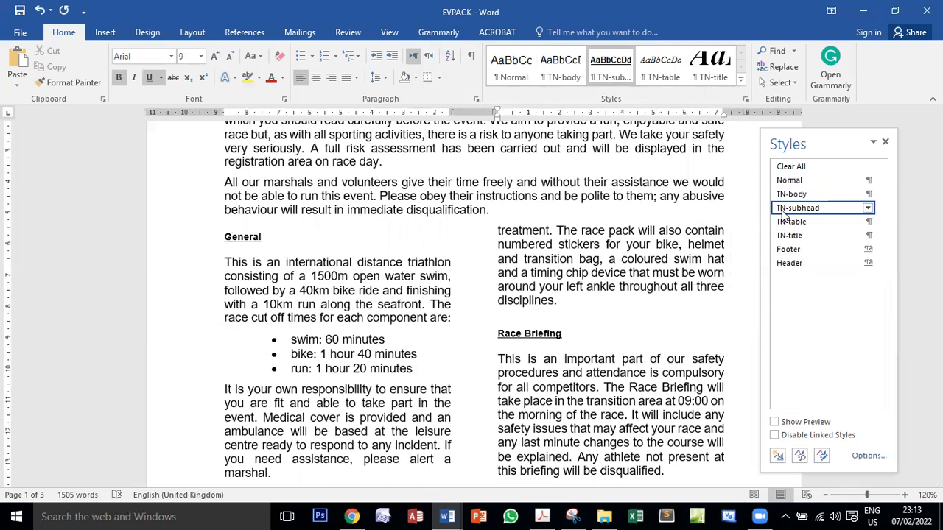
pyautogui.scroll(-5, 302, 457)
pyautogui.scroll(-1, 308, 286)
pyautogui.click(264, 269)
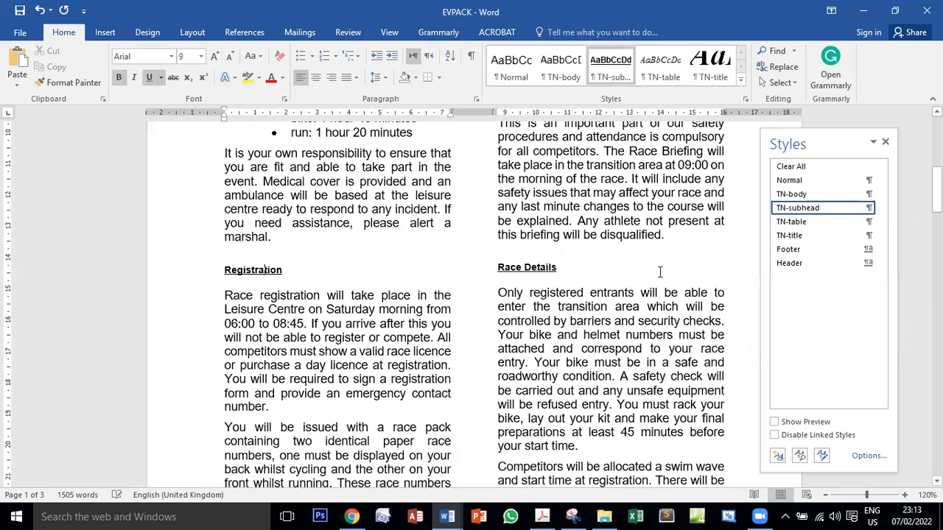
pyautogui.scroll(4, 263, 277)
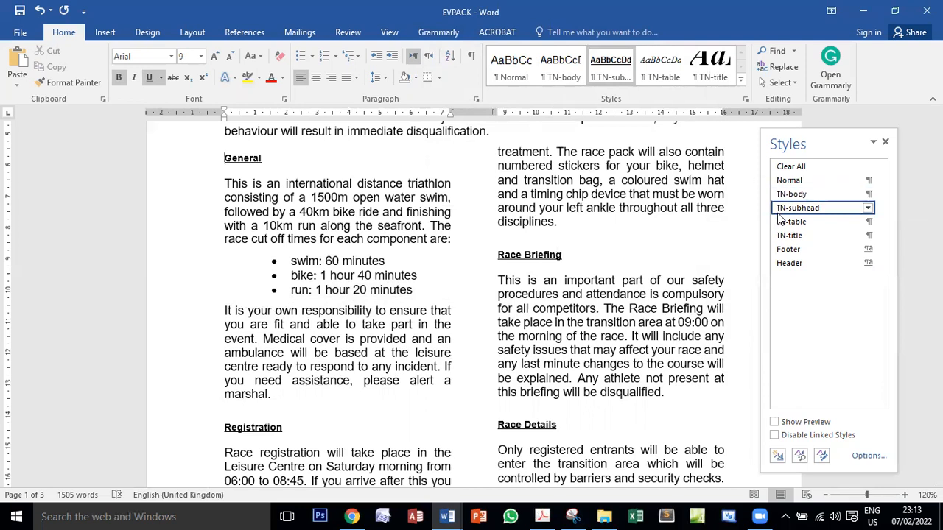
# Switch to the exam PDF, examine the task 8 wording about the existing TN-subhead style, and return to EVPACK
pyautogui.click(546, 516)
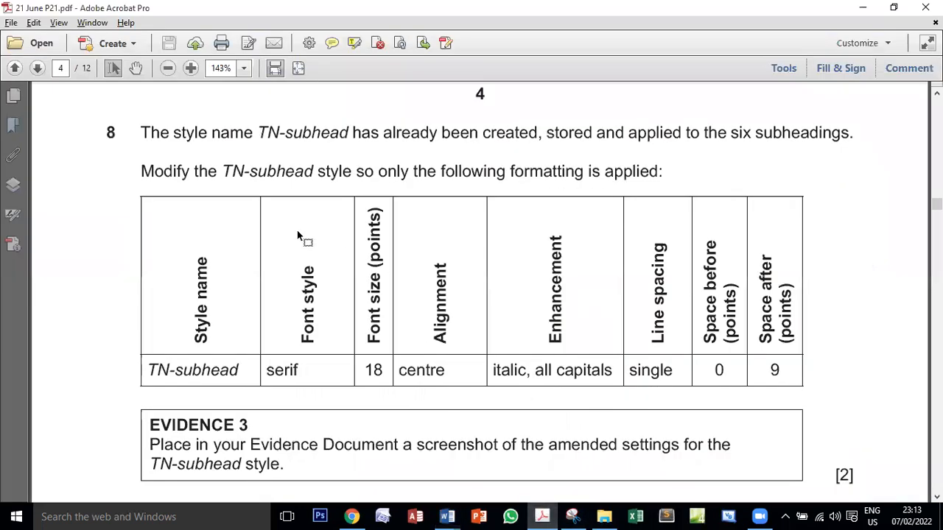
pyautogui.moveTo(270, 132); pyautogui.dragTo(313, 135)
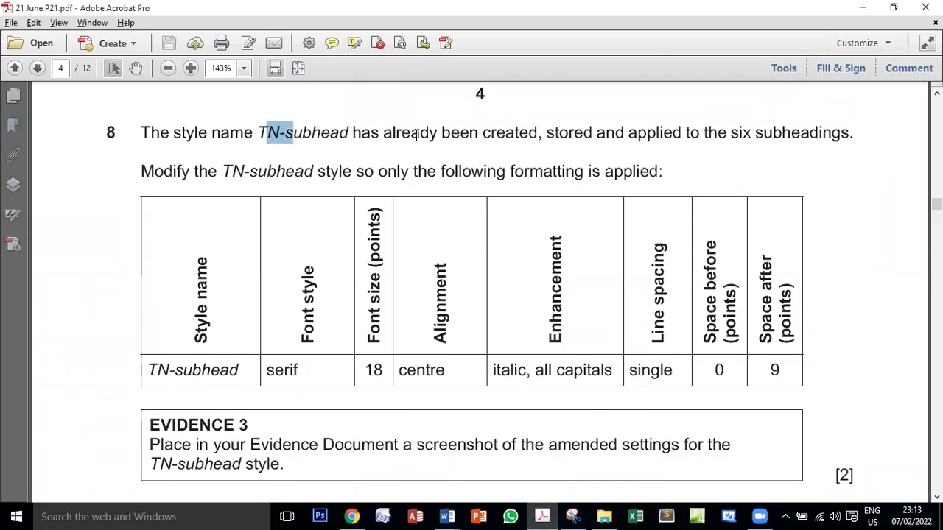
pyautogui.moveTo(416, 135); pyautogui.dragTo(500, 140)
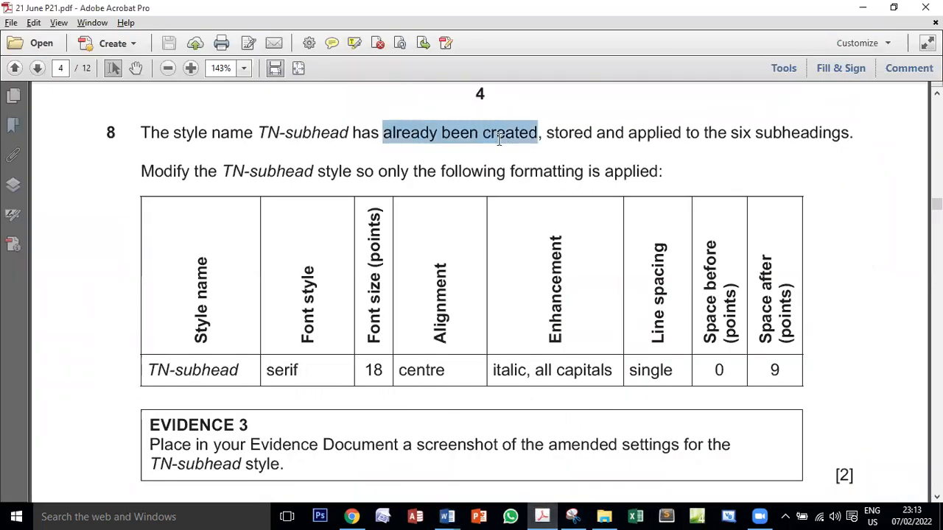
pyautogui.click(570, 136)
pyautogui.doubleClick(570, 134)
pyautogui.click(639, 132)
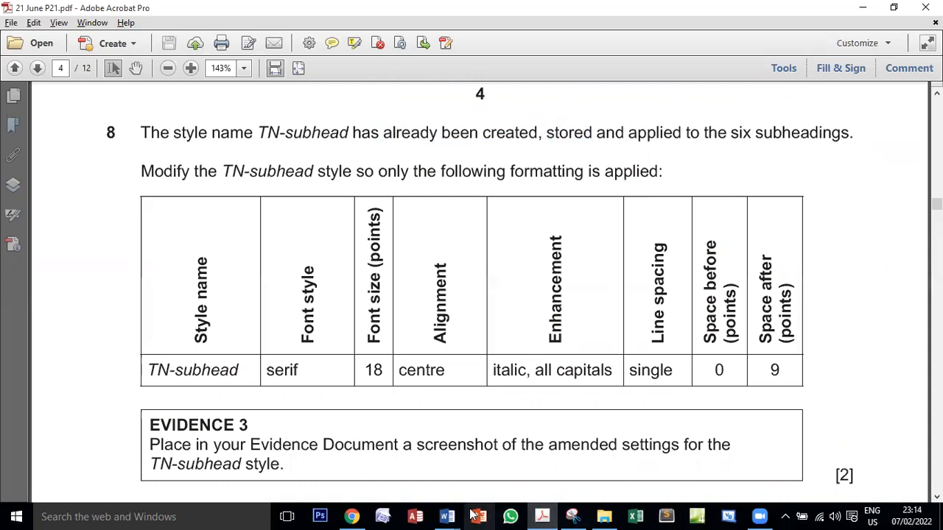
pyautogui.moveTo(447, 516)
pyautogui.click(511, 442)
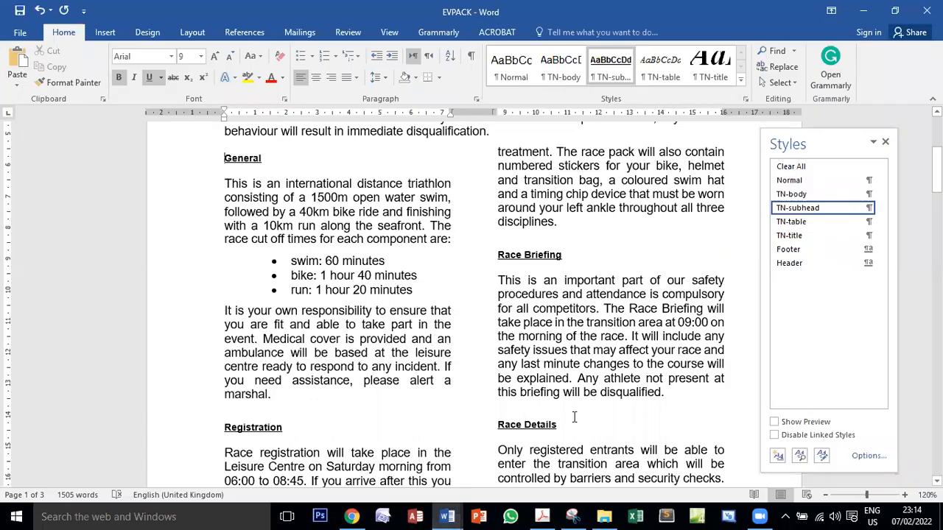
# Review the subheadings in EVPACK, switch to the exam PDF to recheck which style task 8 names, and return to EVPACK
pyautogui.scroll(-15, 574, 417)
pyautogui.scroll(-15, 578, 263)
pyautogui.scroll(15, 270, 339)
pyautogui.scroll(10, 271, 340)
pyautogui.scroll(-2, 238, 267)
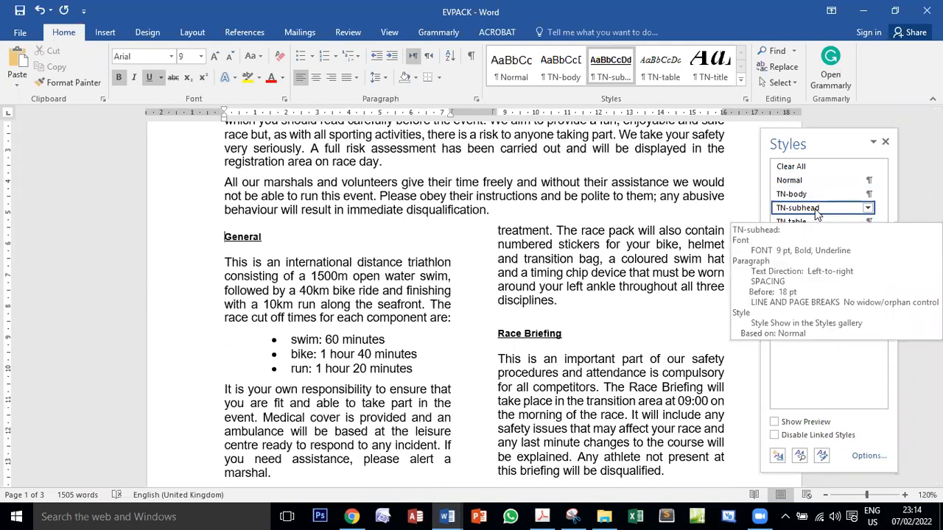
pyautogui.click(542, 516)
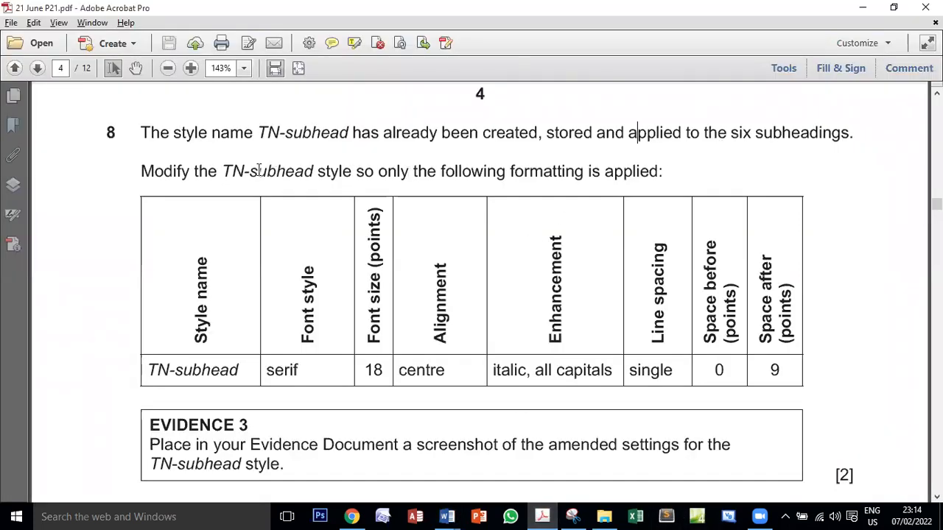
pyautogui.moveTo(224, 163); pyautogui.dragTo(308, 171)
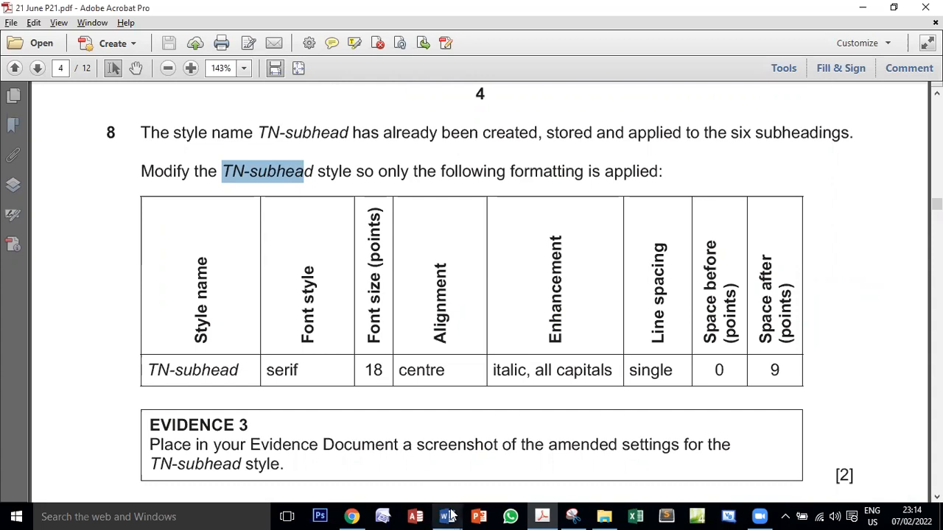
pyautogui.moveTo(448, 517)
pyautogui.click(505, 464)
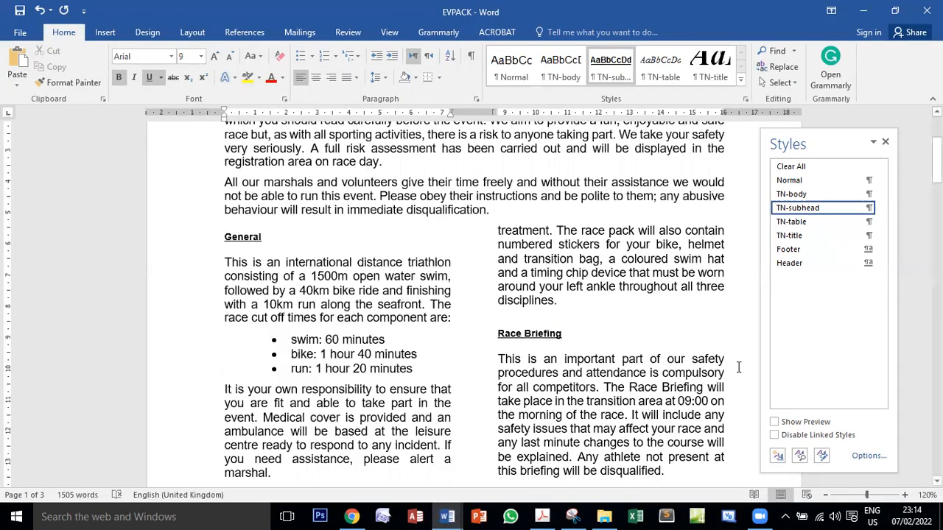
# Open the TN-subhead style for modification, check the required font style in the exam PDF, and set the font to Times New Roman (Body CS)
pyautogui.click(867, 208)
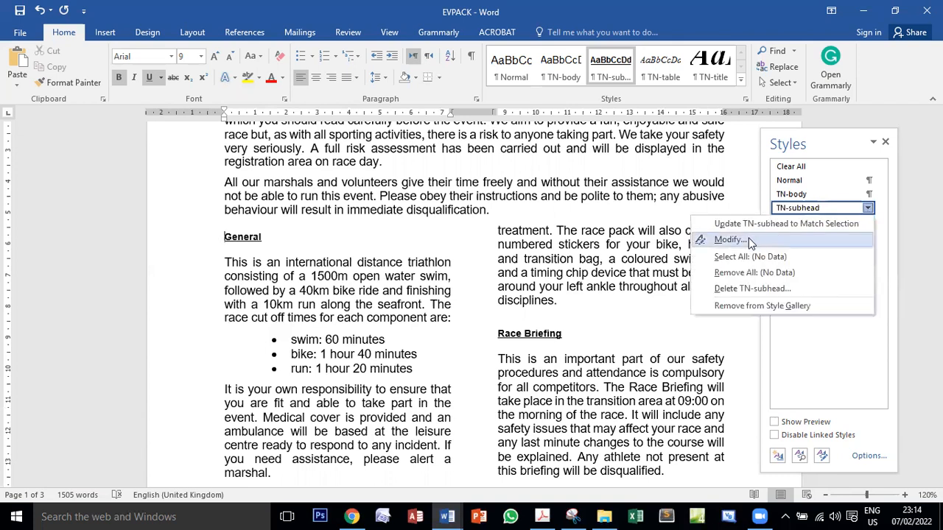
pyautogui.click(737, 239)
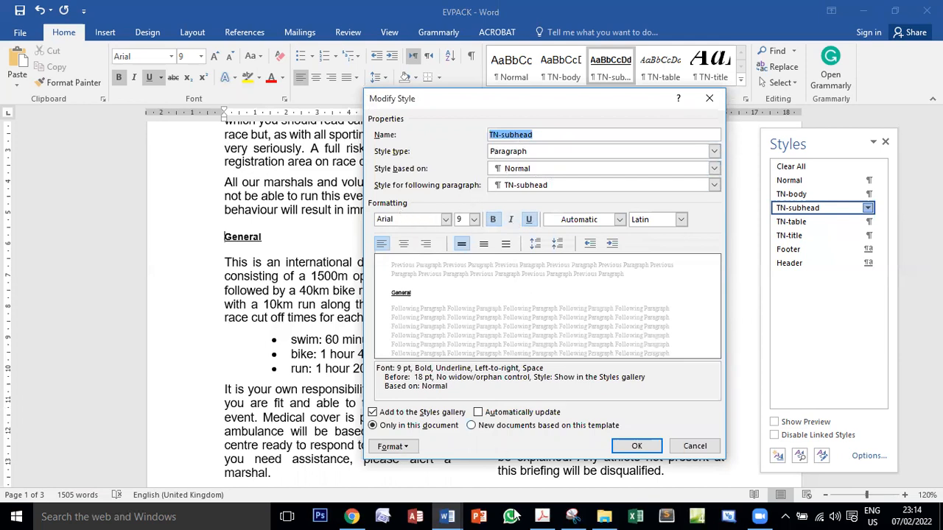
pyautogui.click(542, 516)
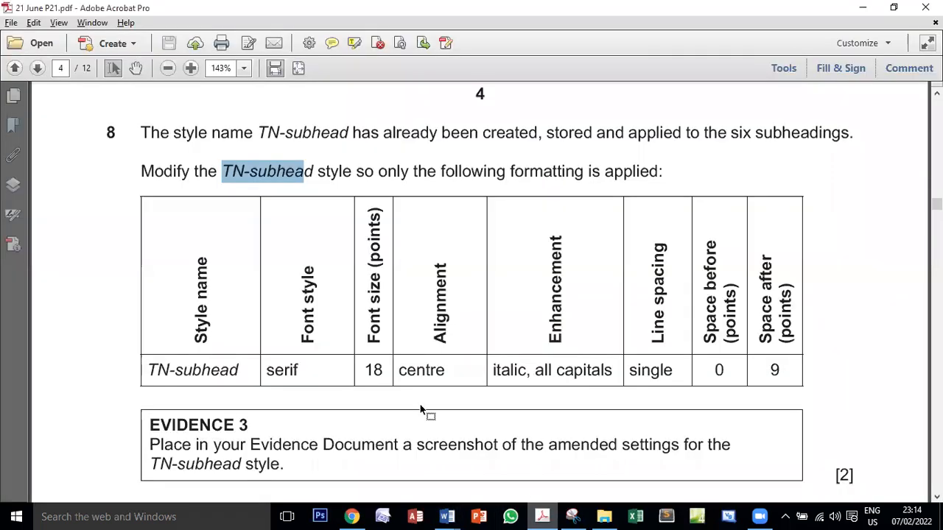
pyautogui.doubleClick(276, 370)
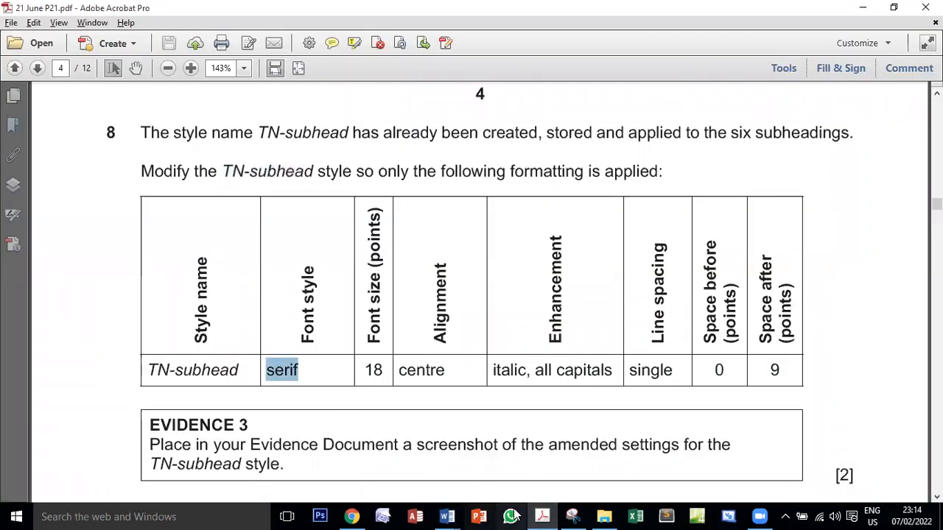
pyautogui.moveTo(447, 517)
pyautogui.click(527, 469)
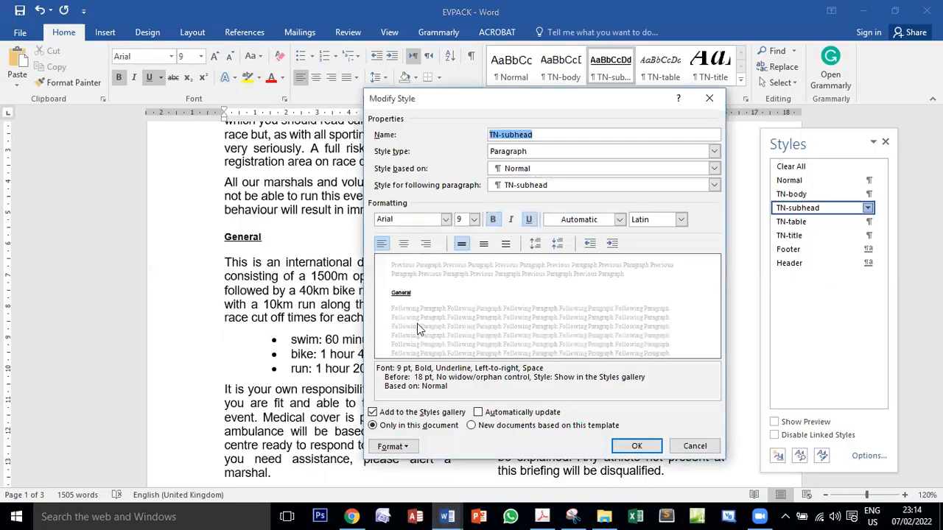
pyautogui.click(445, 219)
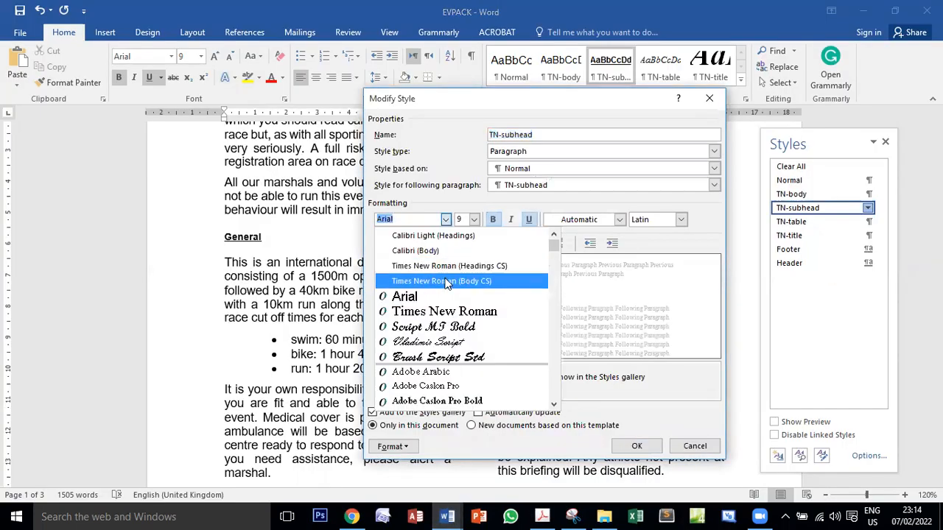
pyautogui.click(446, 281)
# Check the required font size in the exam PDF and set the TN-subhead style's size to 18 in EVPACK
pyautogui.click(542, 516)
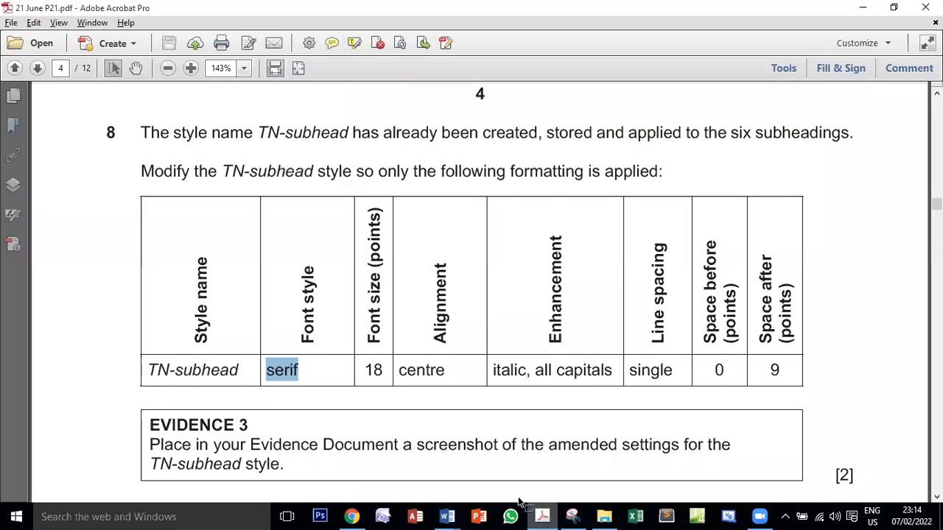
pyautogui.doubleClick(380, 372)
pyautogui.moveTo(448, 516)
pyautogui.click(527, 464)
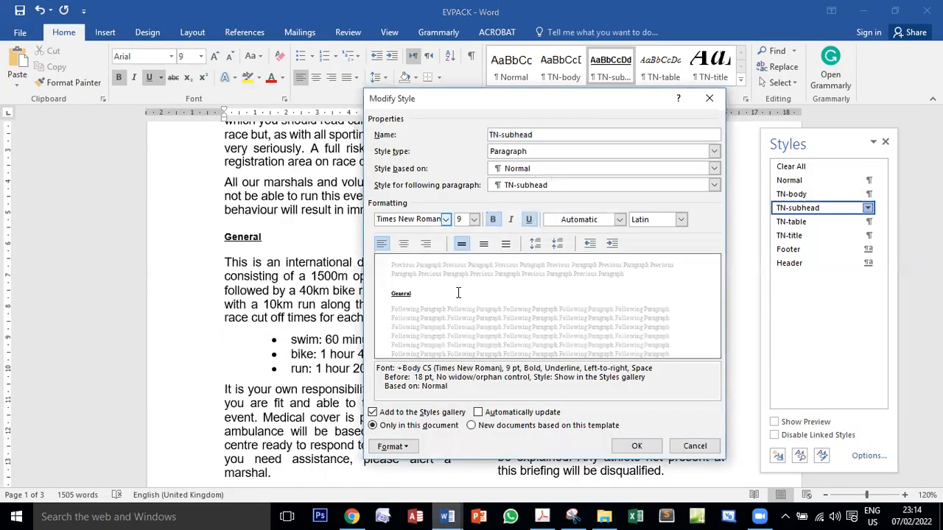
pyautogui.click(474, 220)
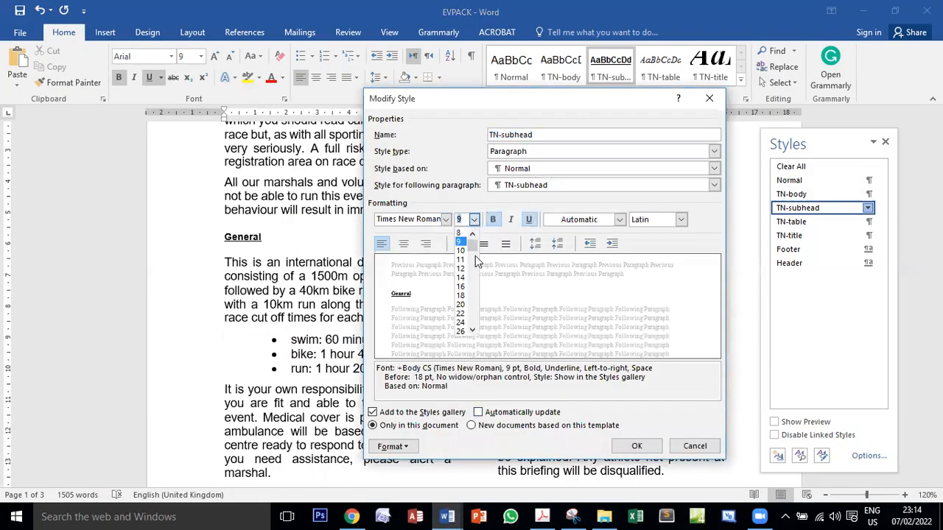
pyautogui.click(460, 296)
# Check the required alignment in the exam PDF and set the TN-subhead style to centred in EVPACK
pyautogui.click(542, 517)
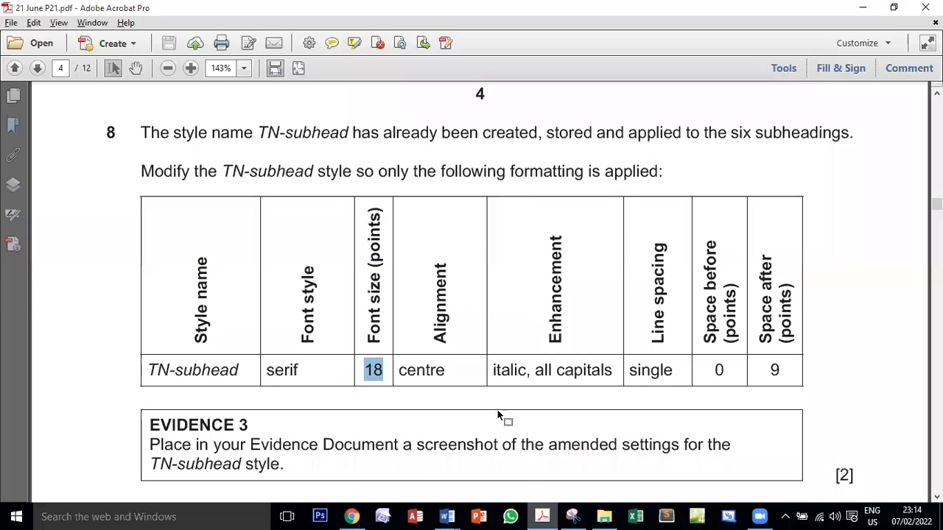
pyautogui.doubleClick(440, 372)
pyautogui.moveTo(447, 516)
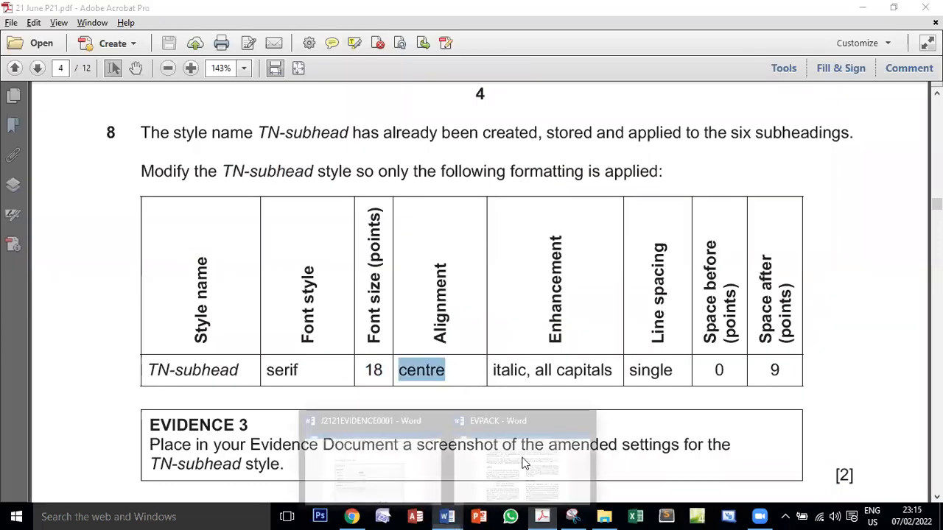
pyautogui.click(524, 463)
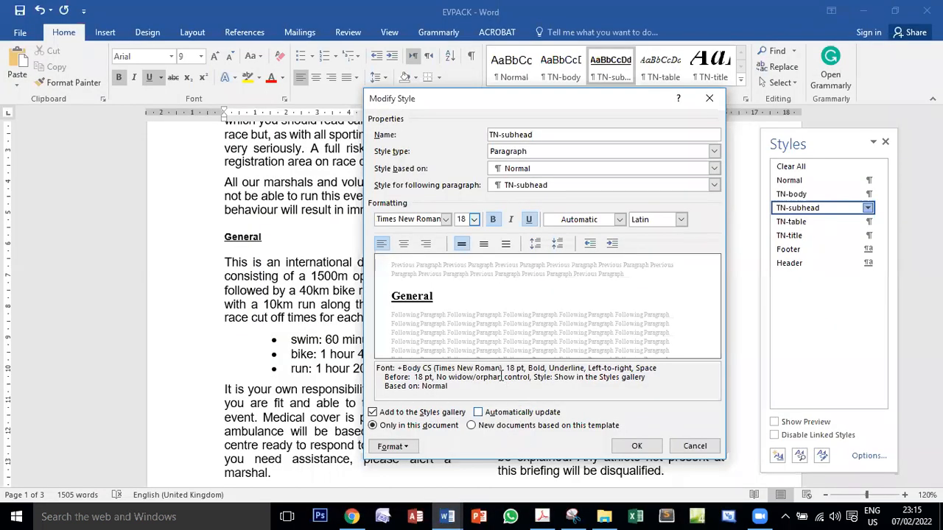
pyautogui.click(406, 244)
# Switch to the exam PDF, examine the enhancement requirement and the "only" wording in task 8, and return to EVPACK
pyautogui.click(542, 517)
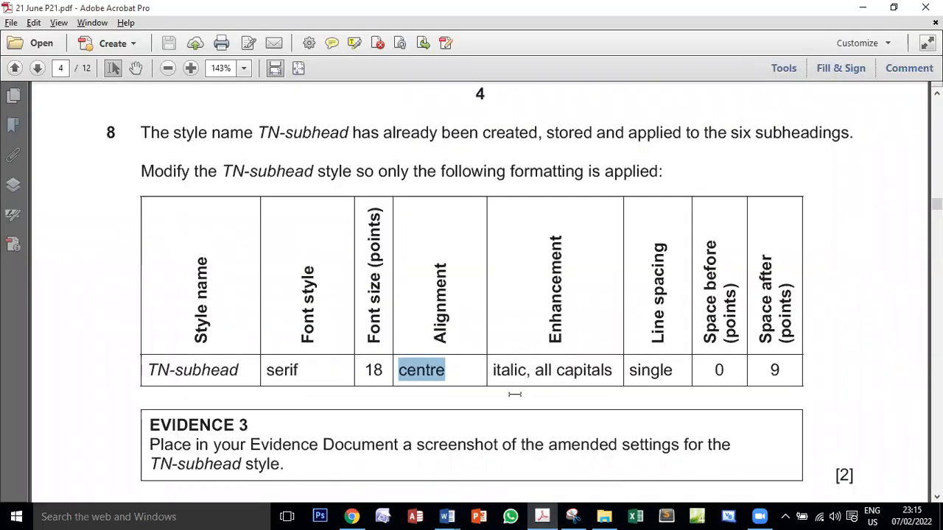
pyautogui.tripleClick(576, 370)
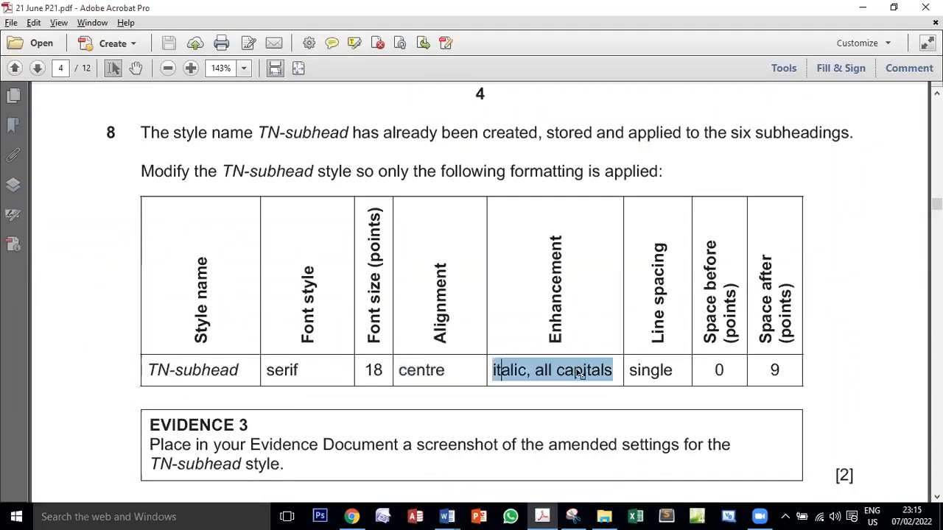
pyautogui.doubleClick(396, 171)
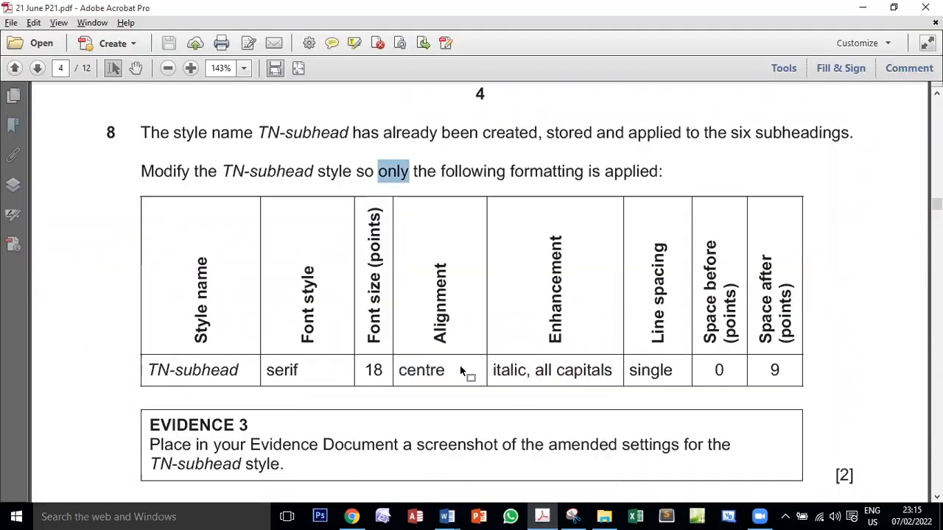
pyautogui.doubleClick(504, 373)
pyautogui.tripleClick(592, 373)
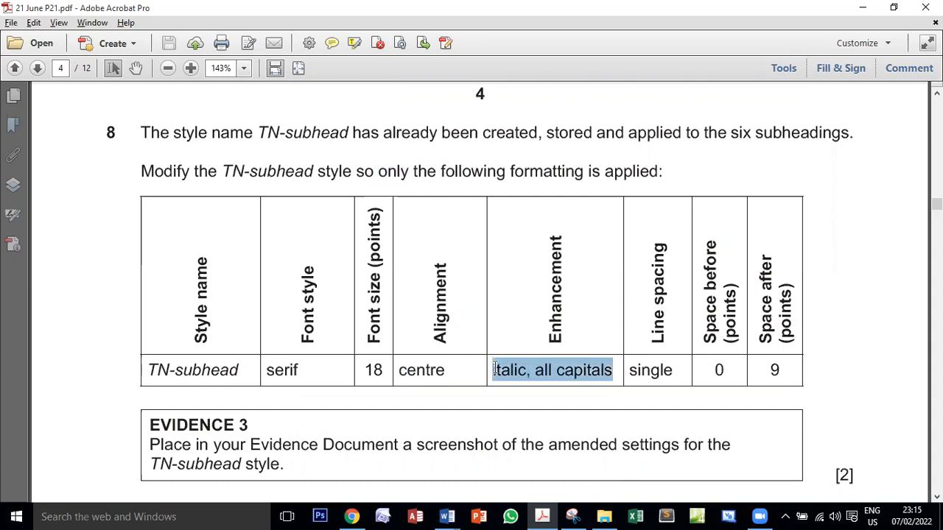
pyautogui.doubleClick(390, 162)
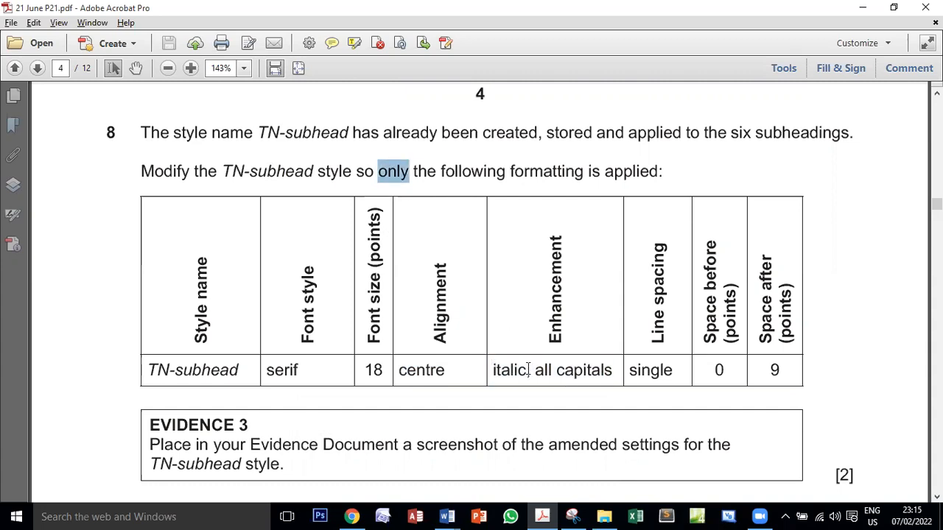
pyautogui.moveTo(505, 371); pyautogui.dragTo(596, 371)
pyautogui.click(447, 517)
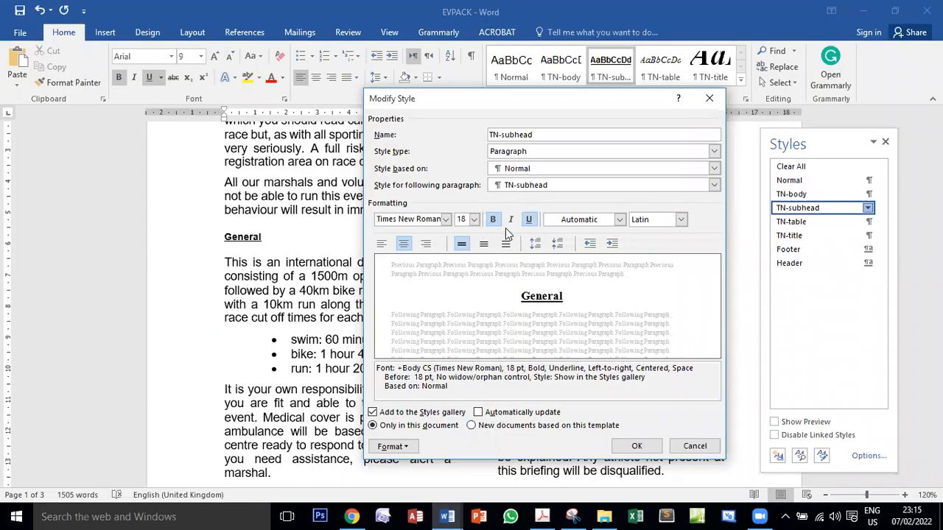
# Remove bold and underline from the TN-subhead style and apply italic
pyautogui.click(494, 221)
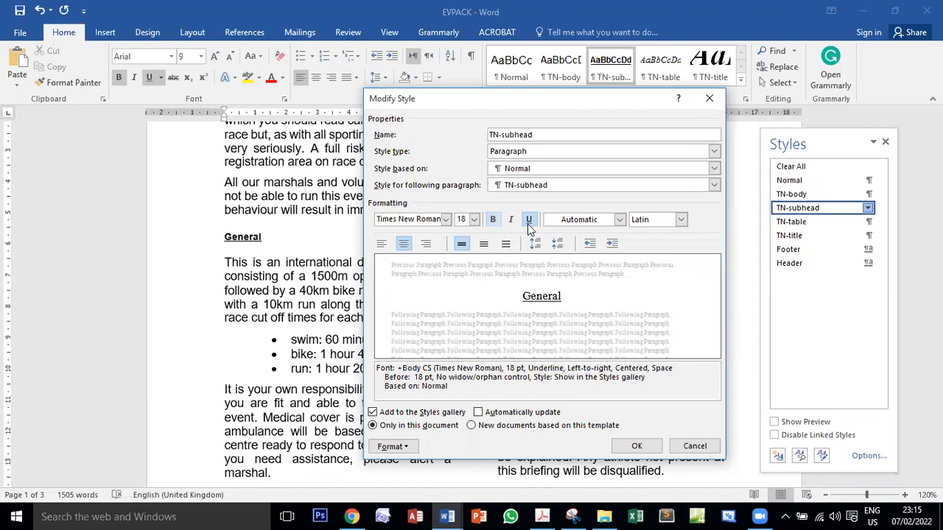
pyautogui.click(529, 223)
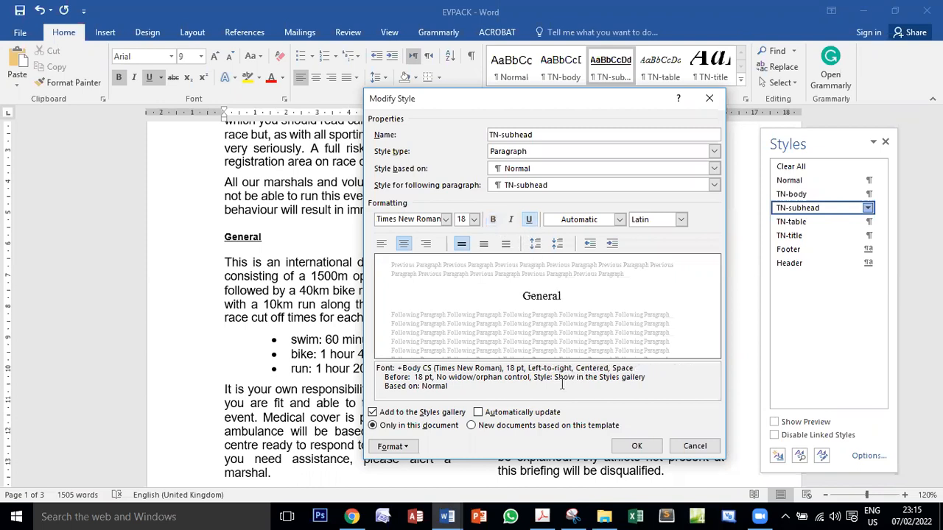
pyautogui.click(528, 221)
pyautogui.click(528, 222)
pyautogui.click(510, 220)
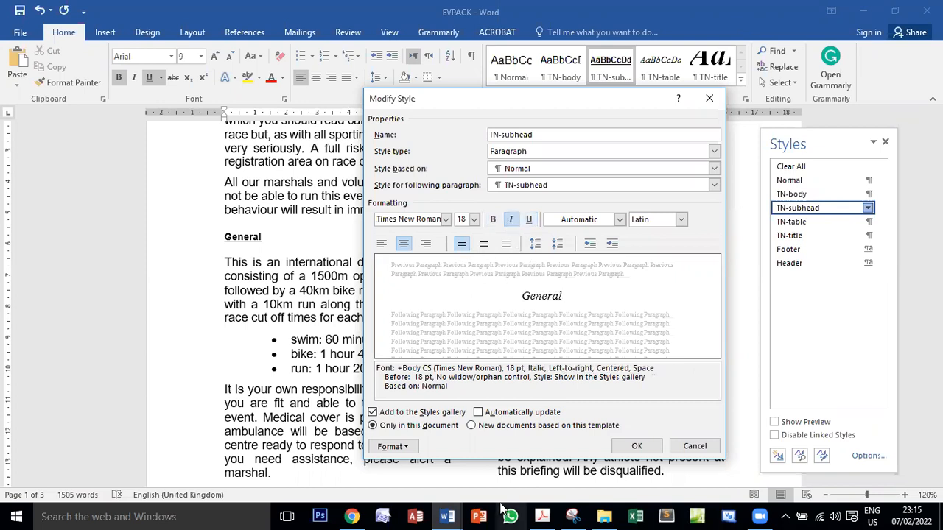
# Recheck the enhancements in the exam PDF, add the All caps effect to the TN-subhead style in EVPACK, and save the style changes
pyautogui.click(541, 516)
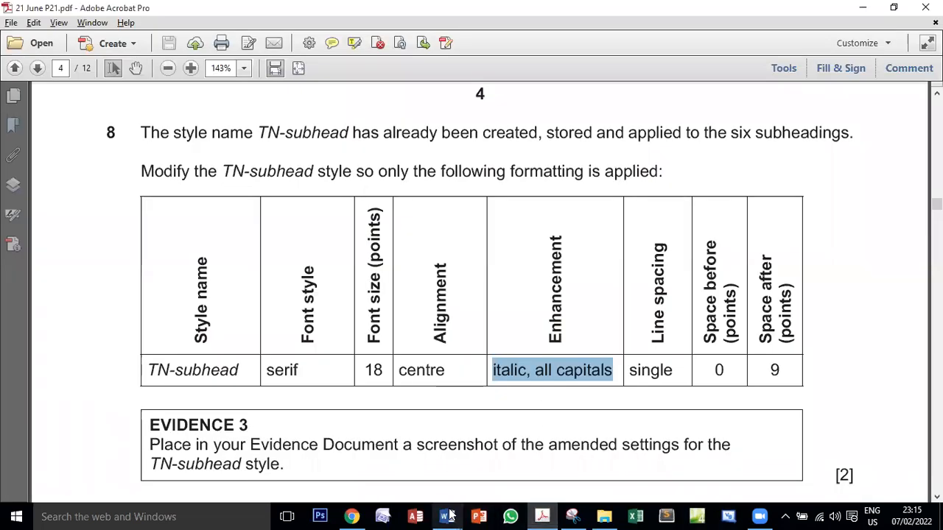
pyautogui.moveTo(447, 515)
pyautogui.click(513, 464)
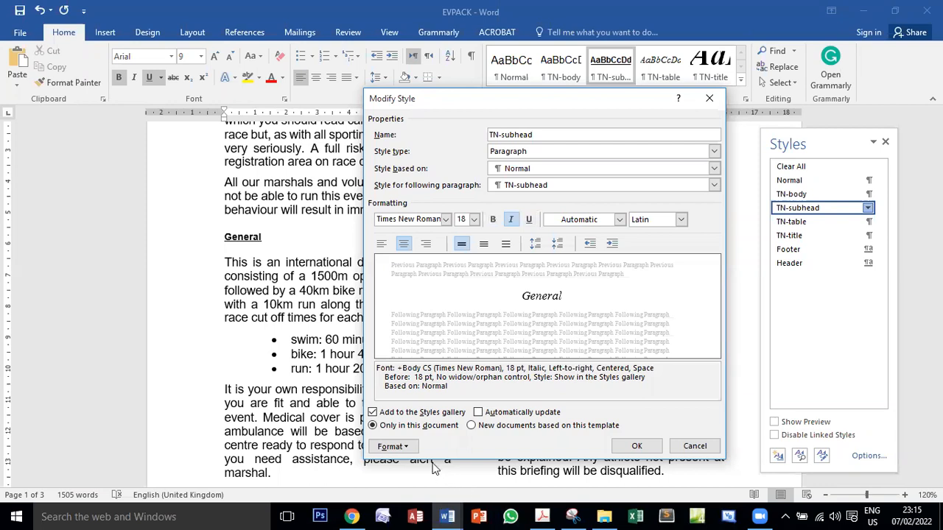
pyautogui.click(407, 448)
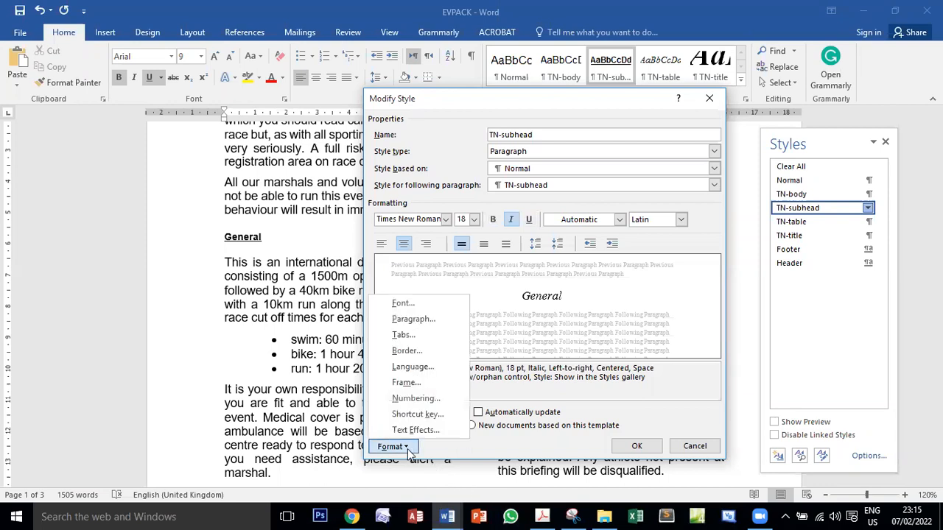
pyautogui.click(429, 302)
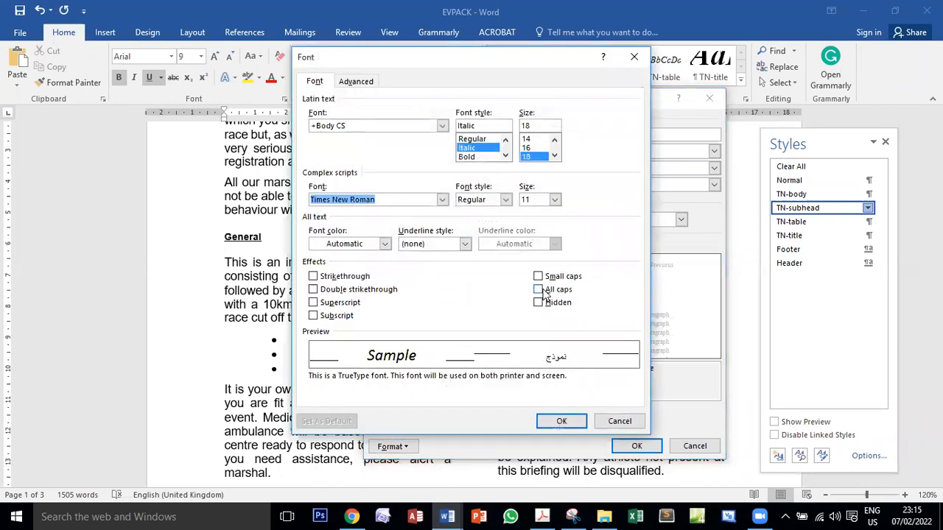
pyautogui.click(539, 289)
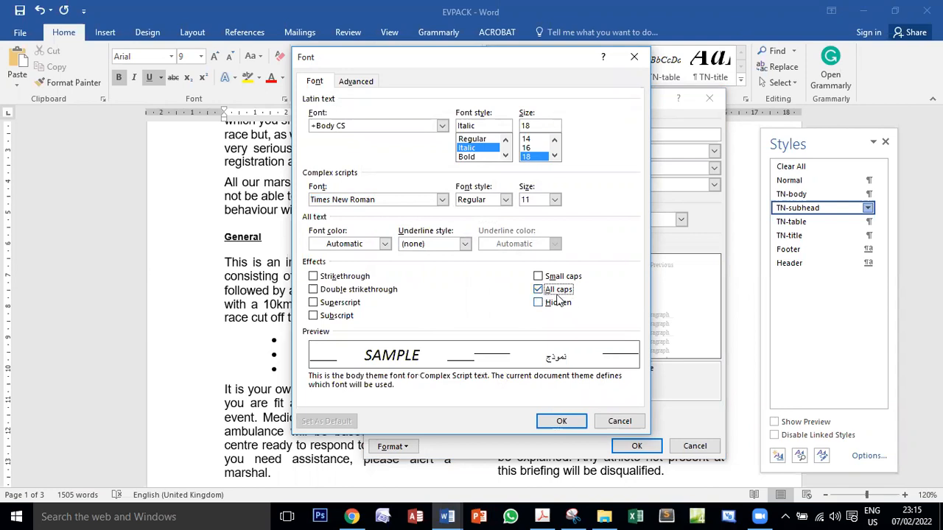
pyautogui.click(551, 421)
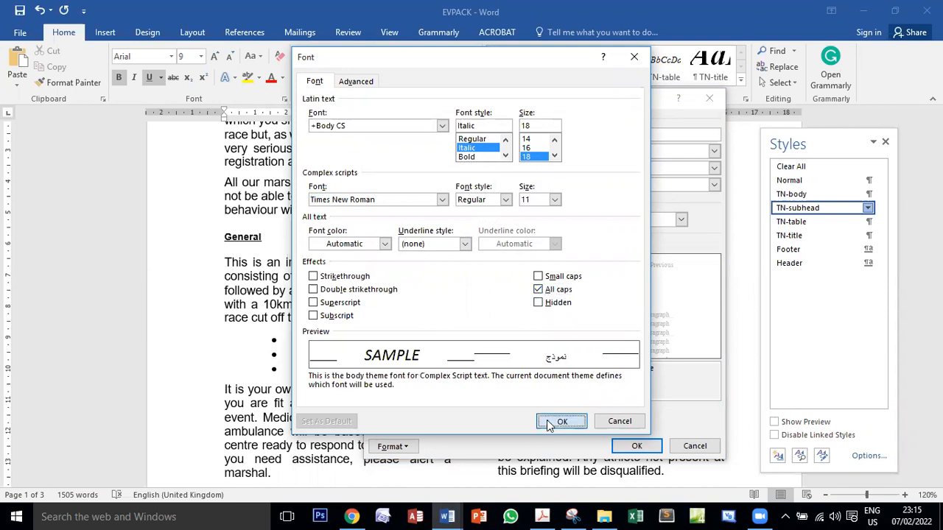
pyautogui.click(612, 450)
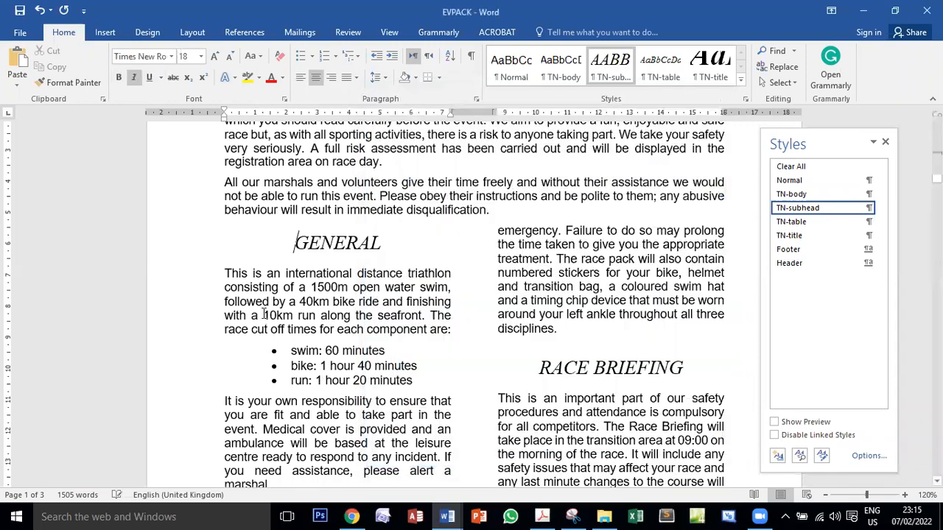
# Open the TN-subhead style for modification in EVPACK and check its required line spacing in the exam PDF
pyautogui.click(541, 516)
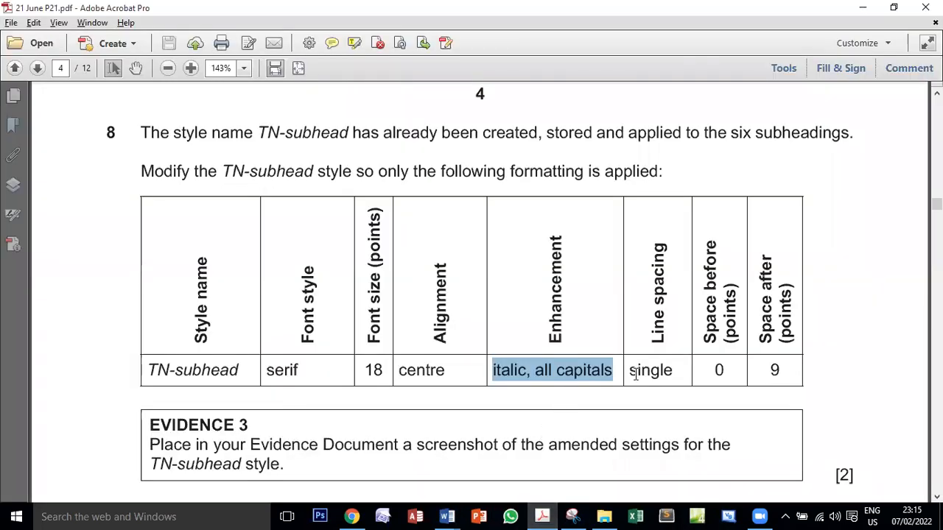
pyautogui.moveTo(447, 517)
pyautogui.click(542, 466)
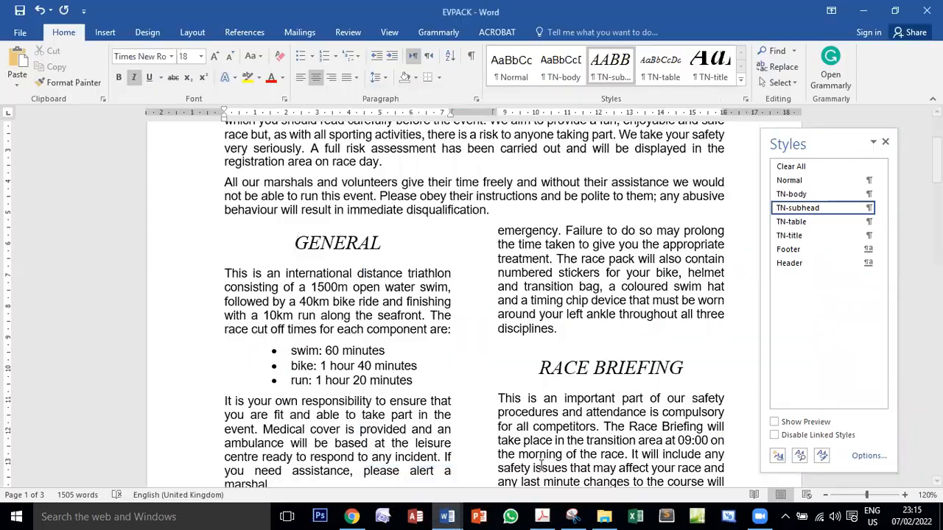
pyautogui.click(867, 208)
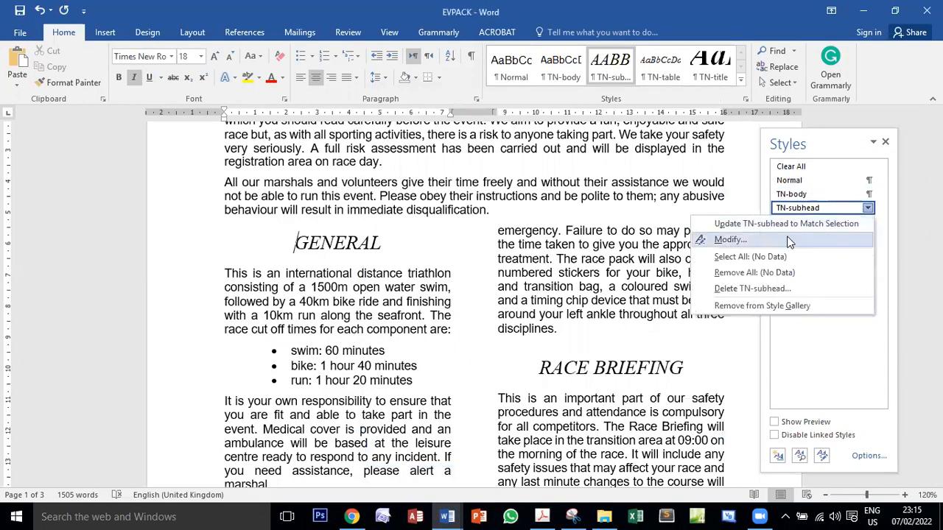
pyautogui.click(729, 240)
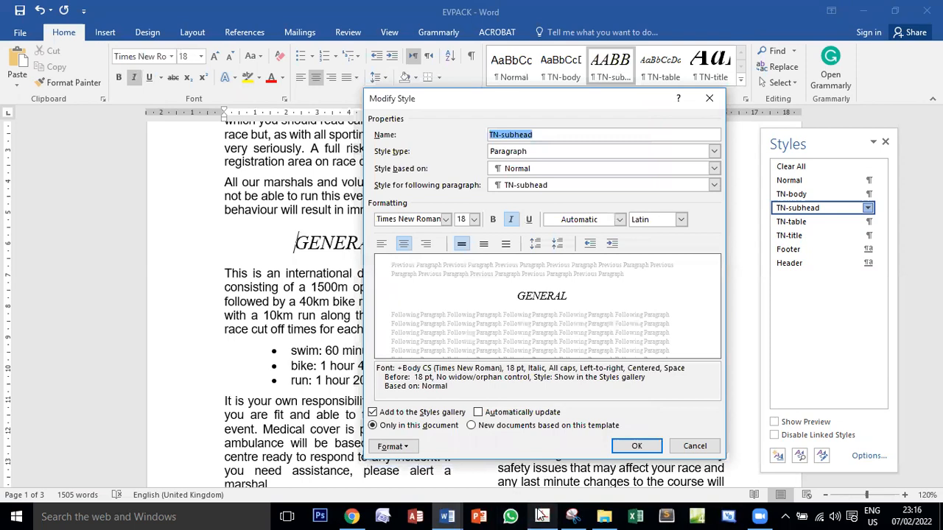
pyautogui.click(542, 516)
pyautogui.moveTo(631, 370); pyautogui.dragTo(703, 375)
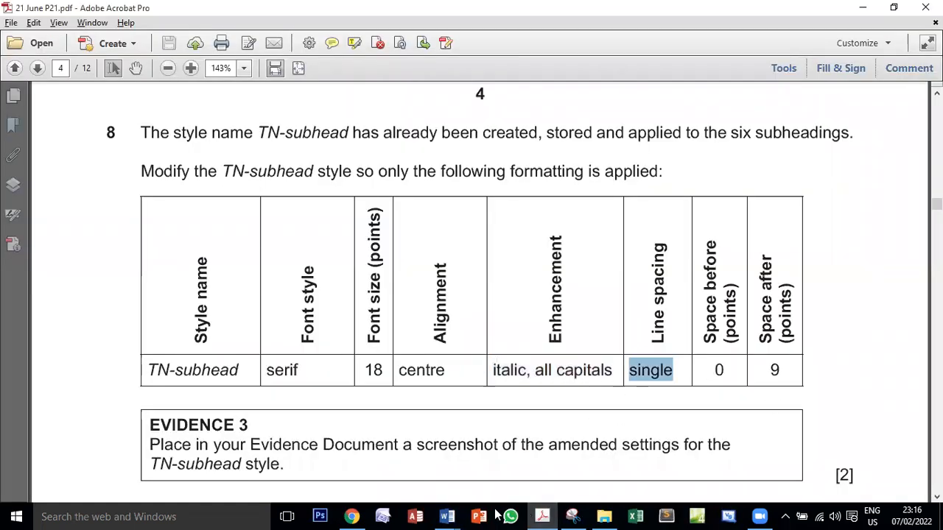
pyautogui.moveTo(446, 517)
pyautogui.click(501, 453)
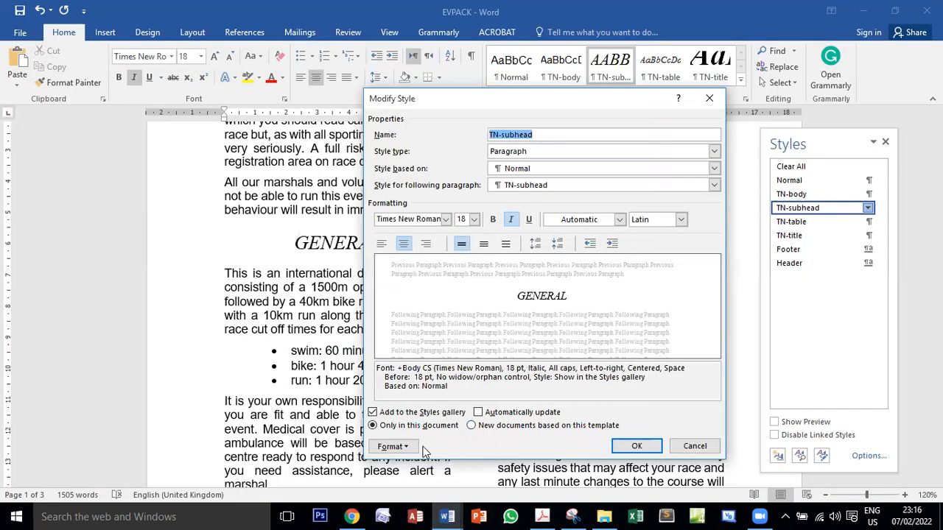
# Set the TN-subhead style's paragraph spacing before to 0 pt
pyautogui.click(396, 447)
pyautogui.click(410, 320)
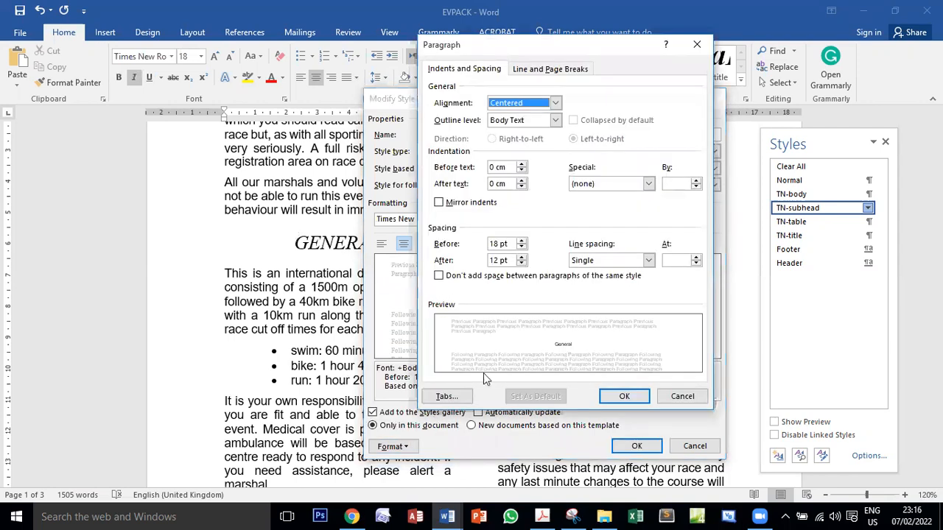
pyautogui.doubleClick(494, 244)
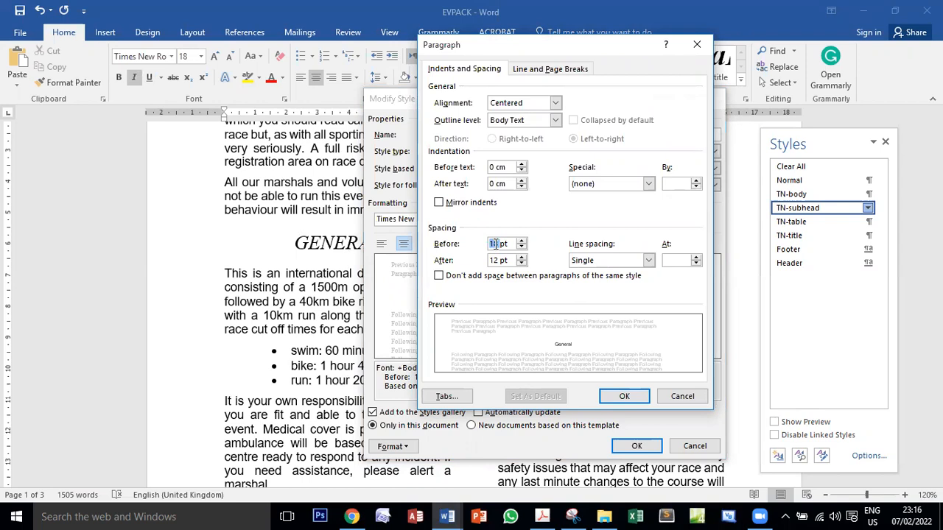
pyautogui.write('0')
# Recheck the spacing values in the exam PDF, set the TN-subhead style's spacing after to 9 pt in EVPACK, and save the style changes
pyautogui.click(542, 516)
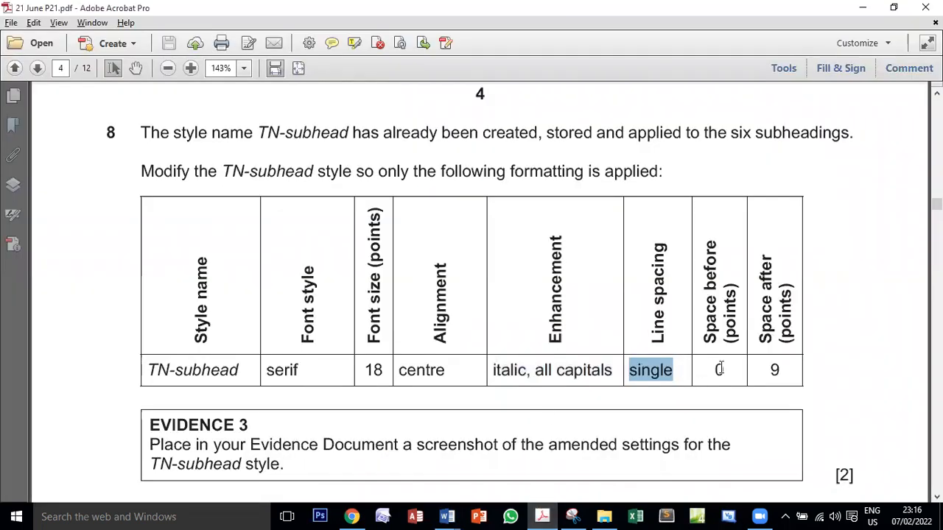
pyautogui.moveTo(451, 515)
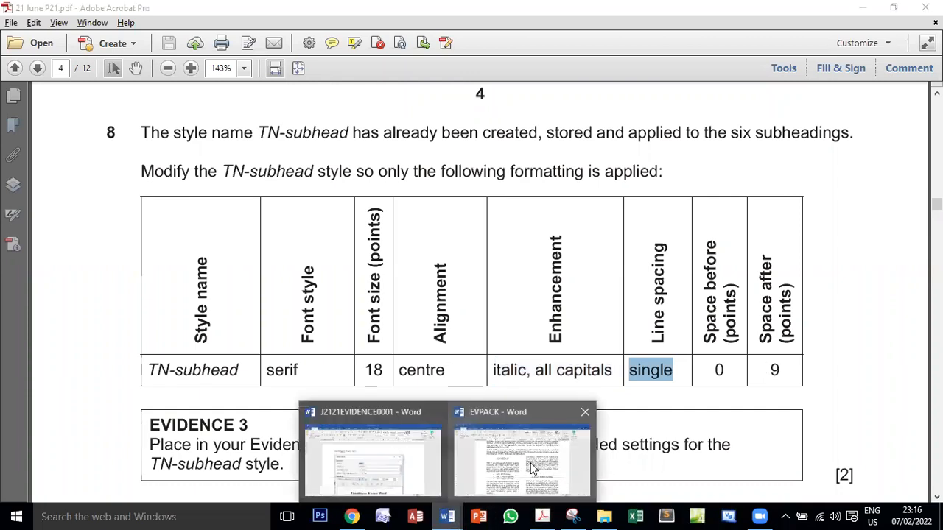
pyautogui.click(503, 457)
pyautogui.doubleClick(497, 260)
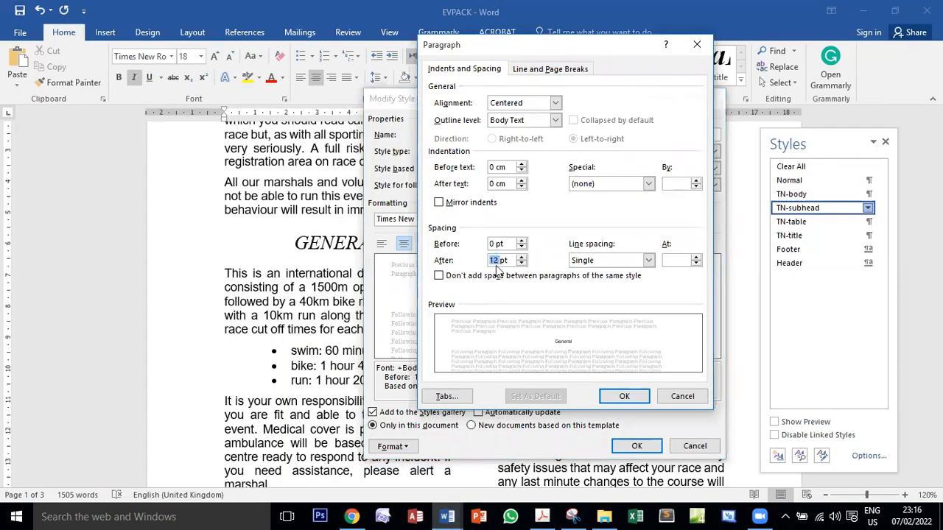
pyautogui.write('9')
pyautogui.click(621, 396)
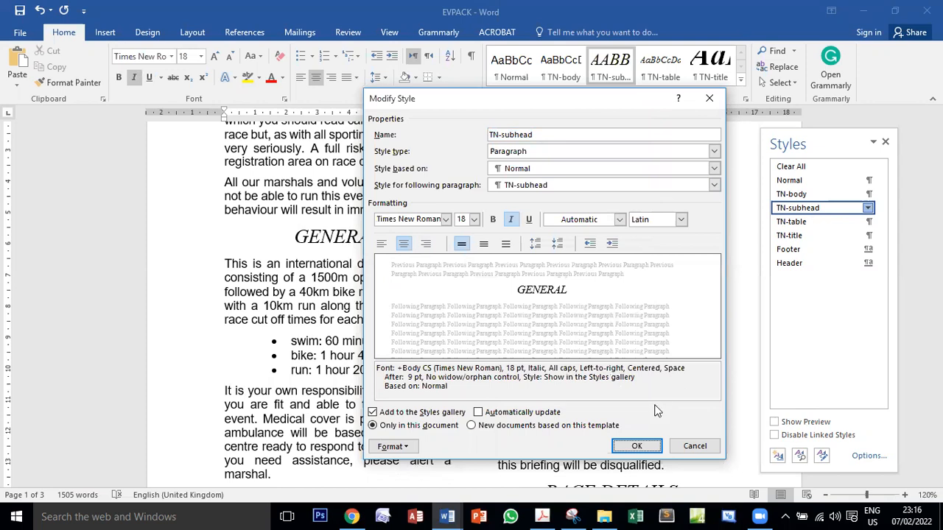
pyautogui.click(637, 446)
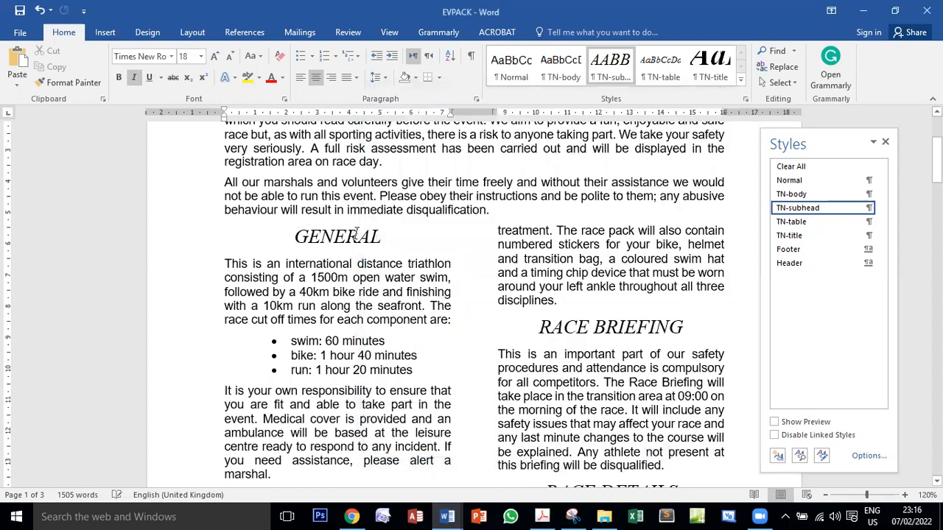
# Reopen the TN-subhead style settings, examine the Evidence 3 screenshot requirement in the exam PDF, and return to EVPACK
pyautogui.click(867, 209)
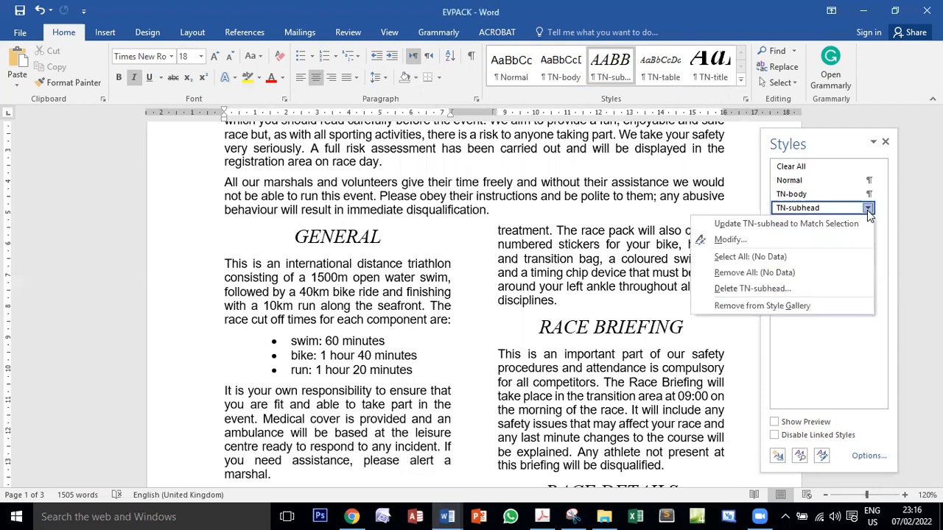
pyautogui.click(758, 240)
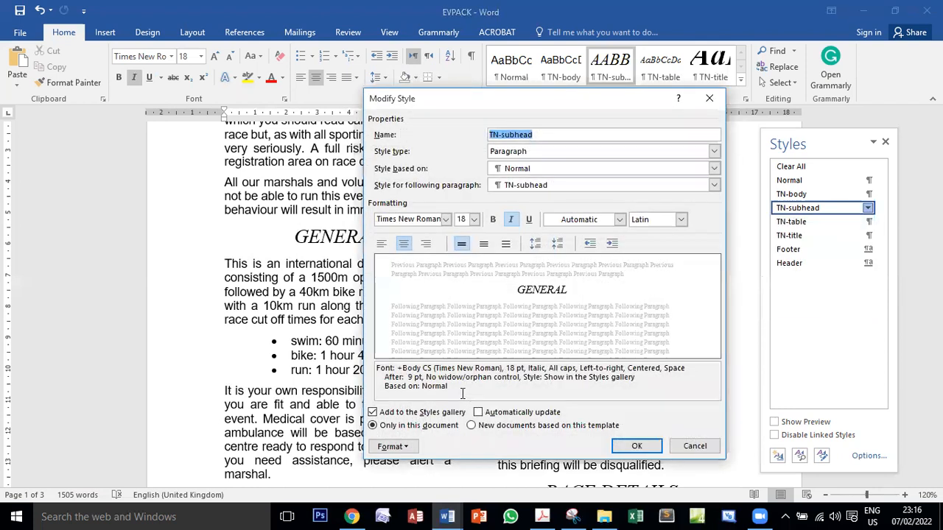
pyautogui.click(542, 516)
pyautogui.moveTo(147, 325); pyautogui.dragTo(249, 326)
pyautogui.scroll(-2, 241, 300)
pyautogui.scroll(-1, 241, 301)
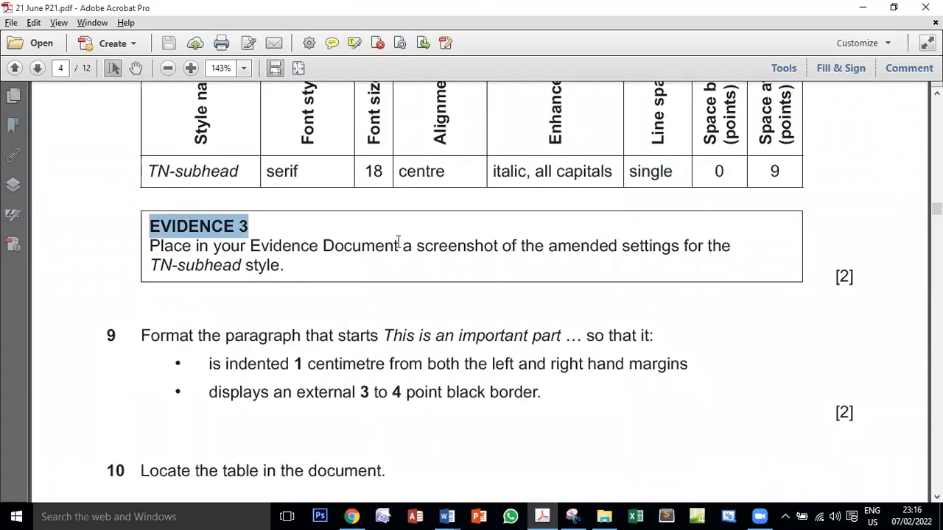
pyautogui.doubleClick(442, 244)
pyautogui.doubleClick(596, 247)
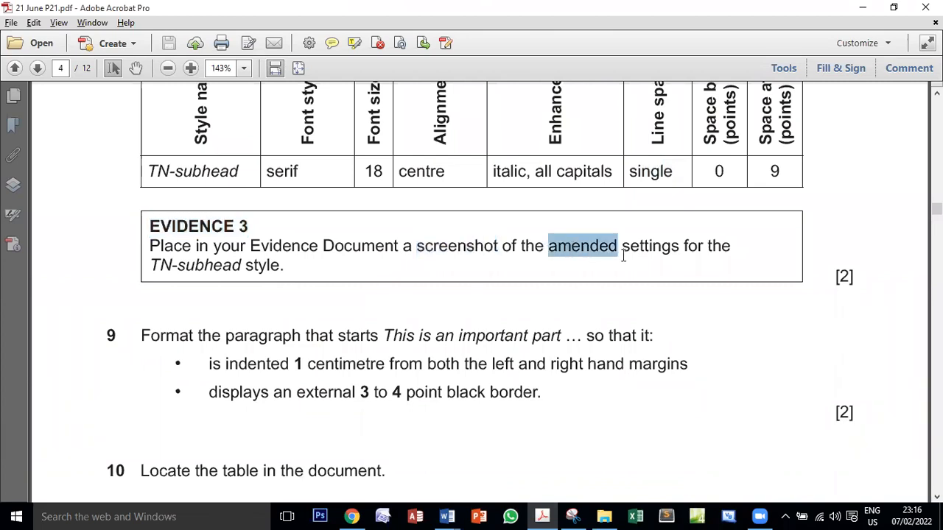
pyautogui.doubleClick(653, 247)
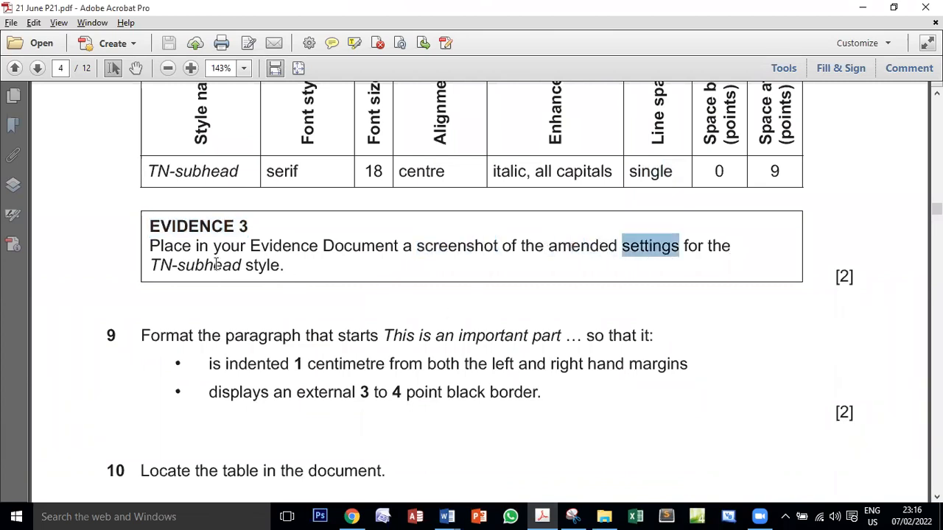
pyautogui.doubleClick(201, 266)
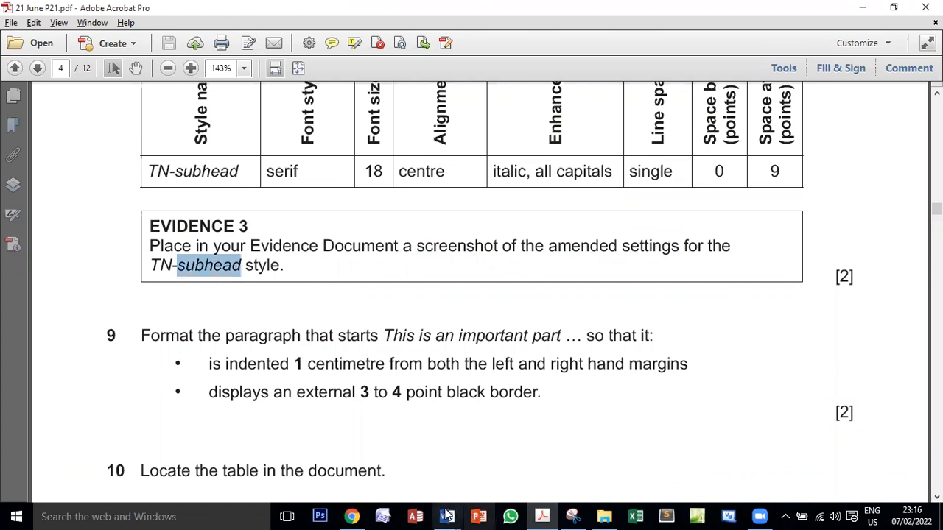
pyautogui.moveTo(447, 516)
pyautogui.click(545, 440)
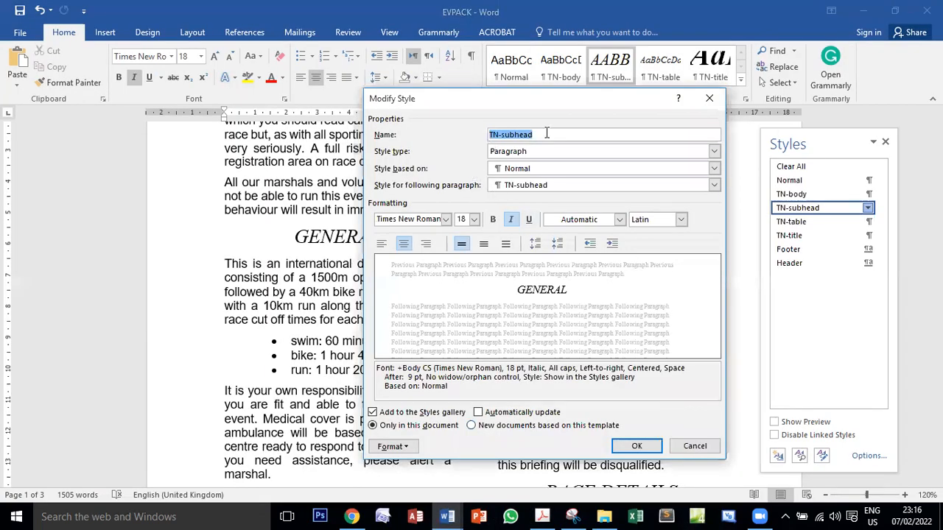
# Capture the Modify Style settings of TN-subhead with Snipping Tool, return to EVPACK, and confirm the style dialog
pyautogui.moveTo(448, 388); pyautogui.dragTo(377, 366)
pyautogui.click(467, 391)
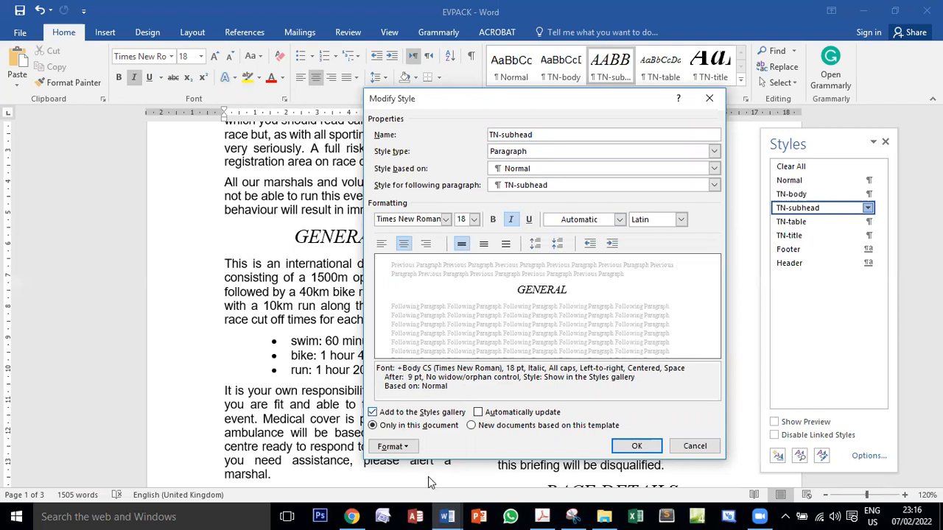
pyautogui.click(573, 516)
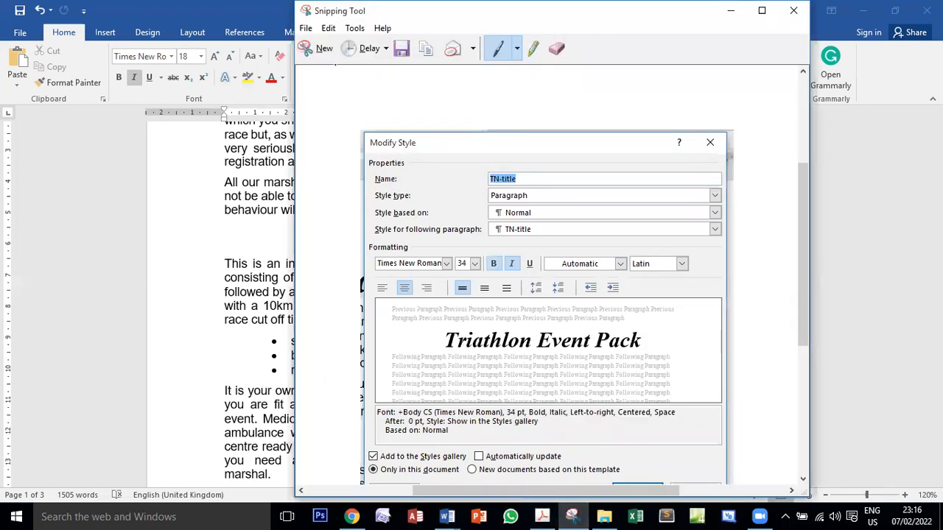
pyautogui.click(318, 48)
pyautogui.moveTo(357, 83); pyautogui.dragTo(729, 464)
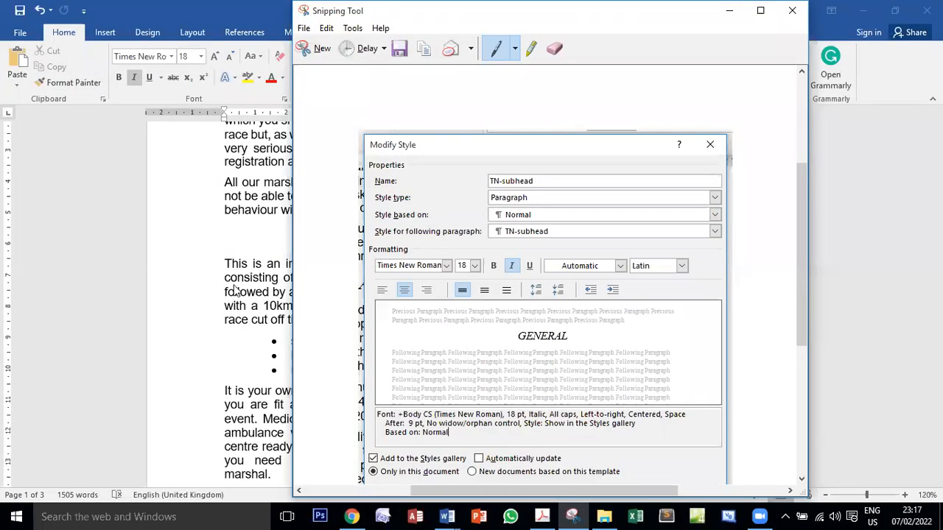
pyautogui.click(235, 290)
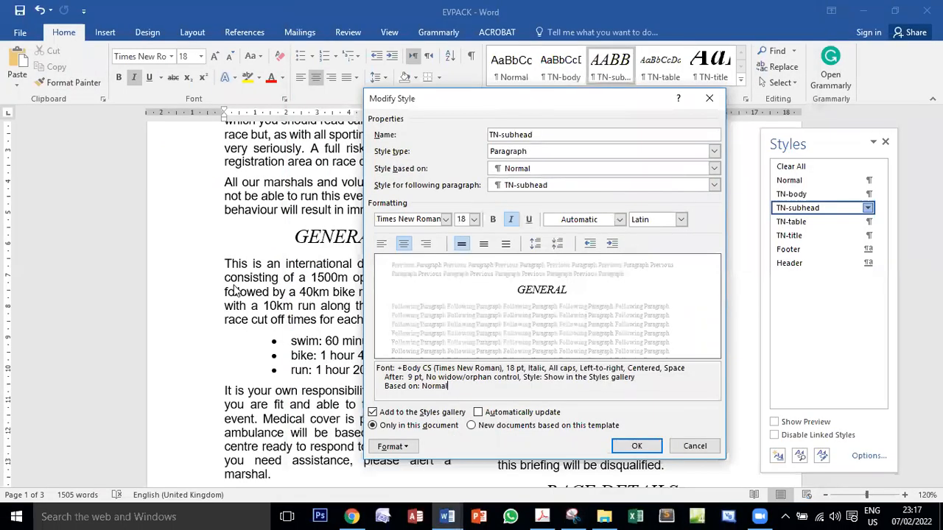
pyautogui.click(635, 447)
# Paste the captured TN-subhead settings under Step 8 - EVIDENCE 3 in J2121EVIDENCE0001 and check the placement against the exam PDF
pyautogui.moveTo(446, 508)
pyautogui.click(368, 495)
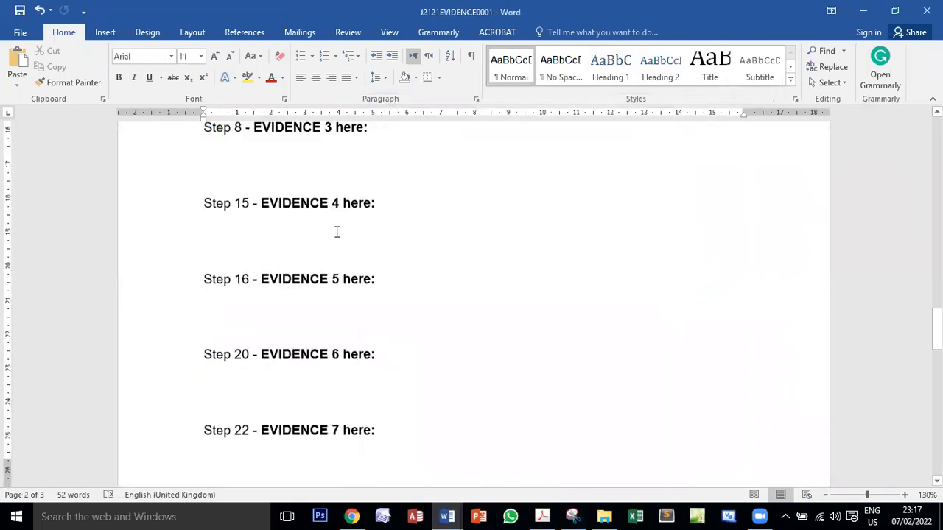
pyautogui.click(247, 170)
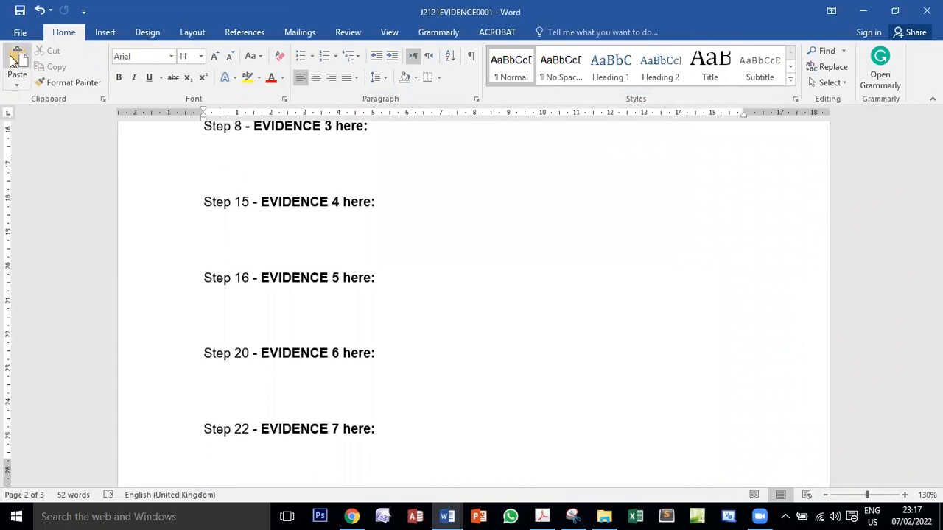
pyautogui.click(15, 62)
pyautogui.click(541, 516)
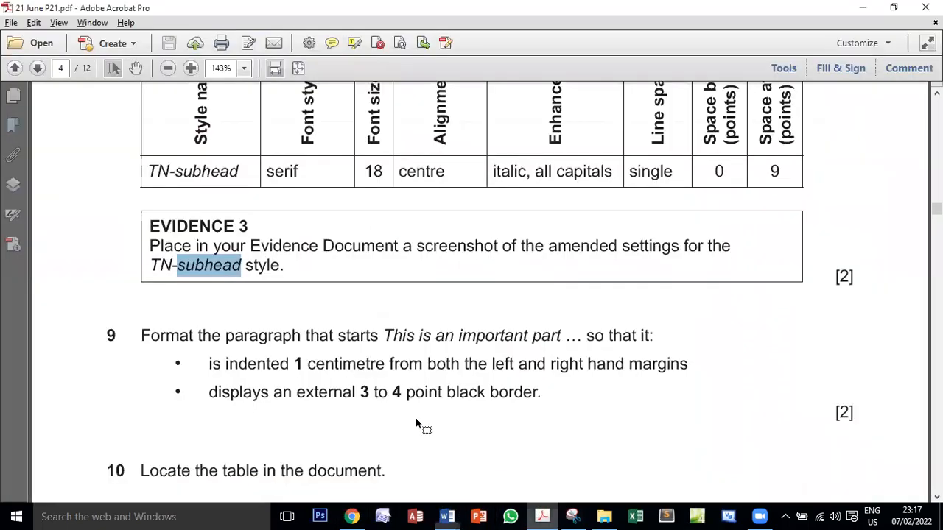
pyautogui.doubleClick(182, 215)
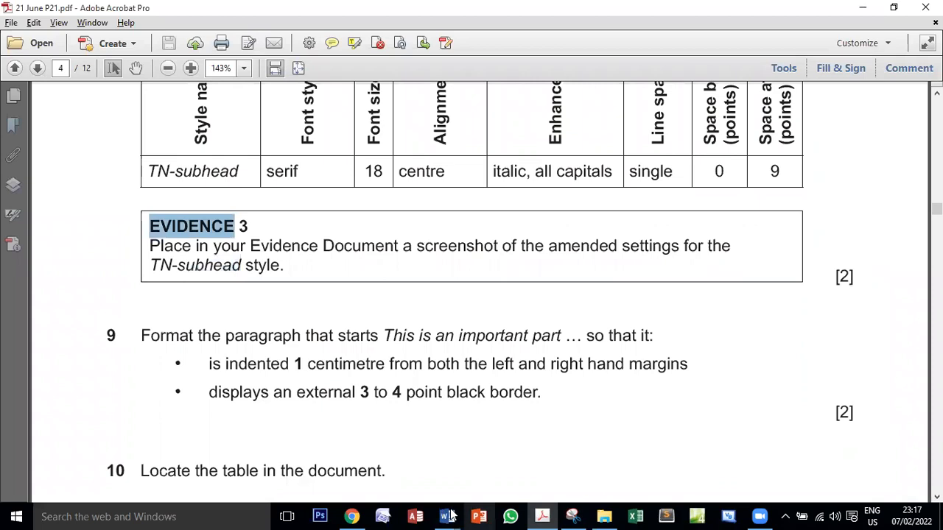
pyautogui.click(386, 475)
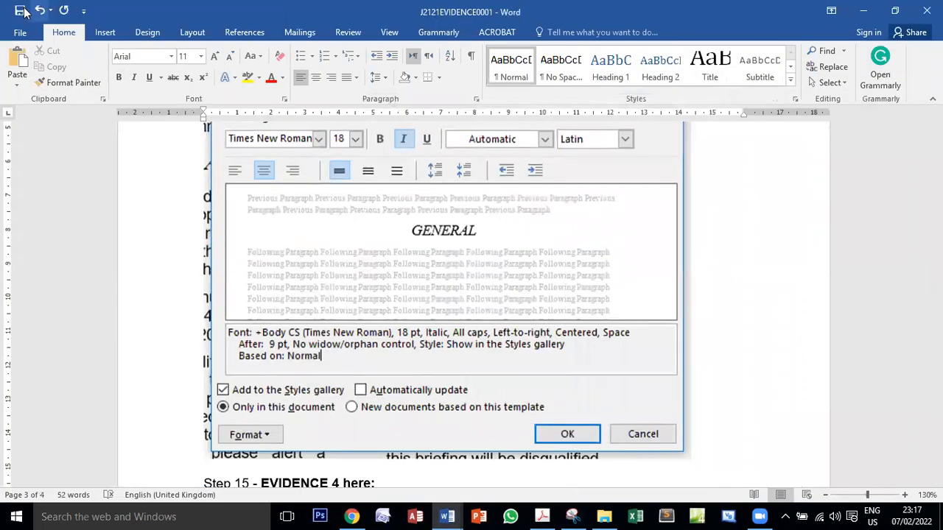
# Review the first page of EVPACK, and switch to the exam PDF to read tasks 9 to 11
pyautogui.click(541, 516)
pyautogui.click(447, 516)
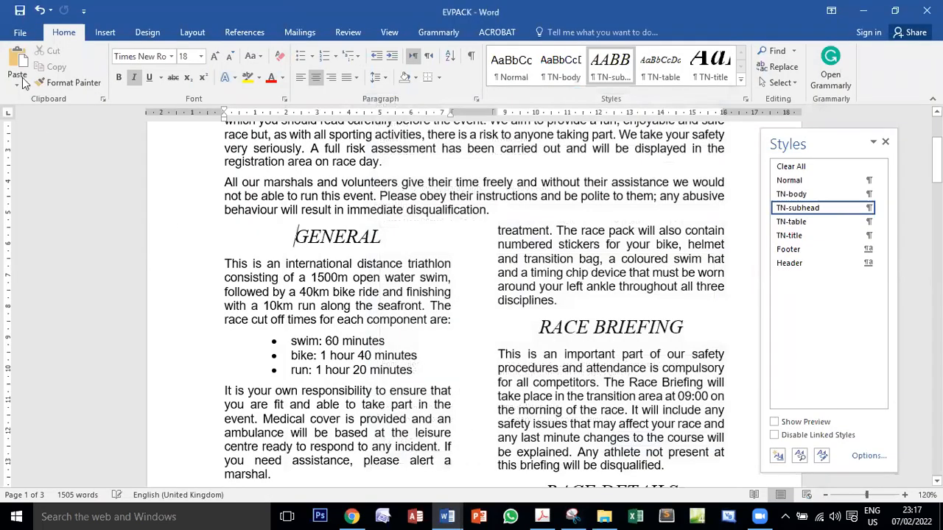
pyautogui.scroll(4, 507, 288)
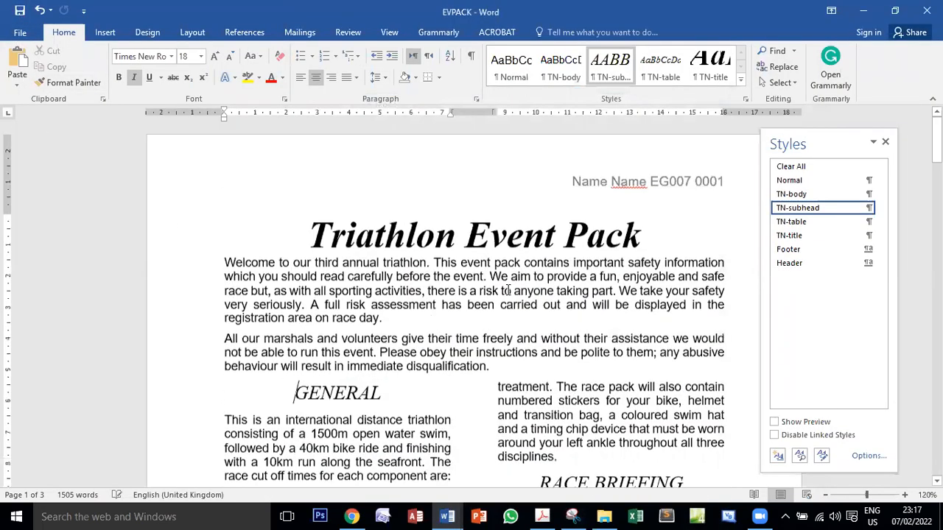
pyautogui.click(542, 517)
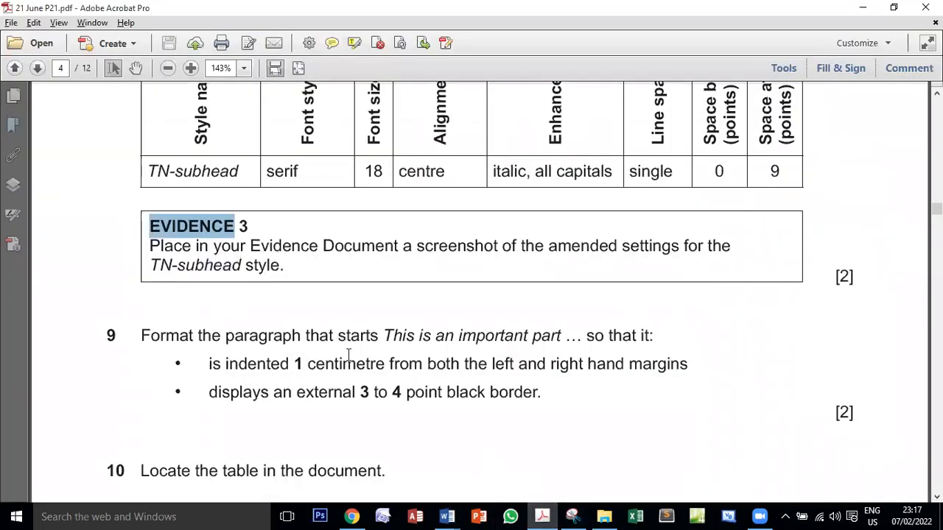
pyautogui.scroll(-2, 350, 357)
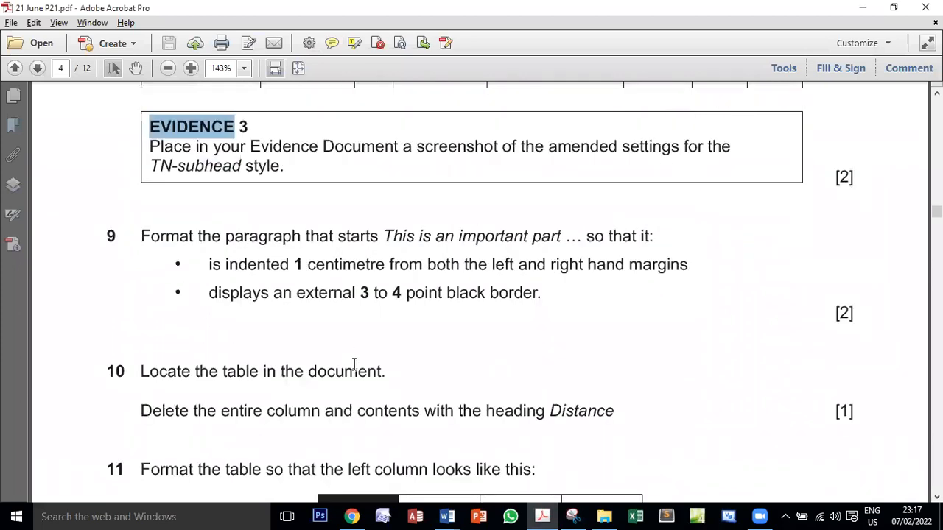
pyautogui.scroll(-2, 354, 364)
pyautogui.scroll(-1, 353, 366)
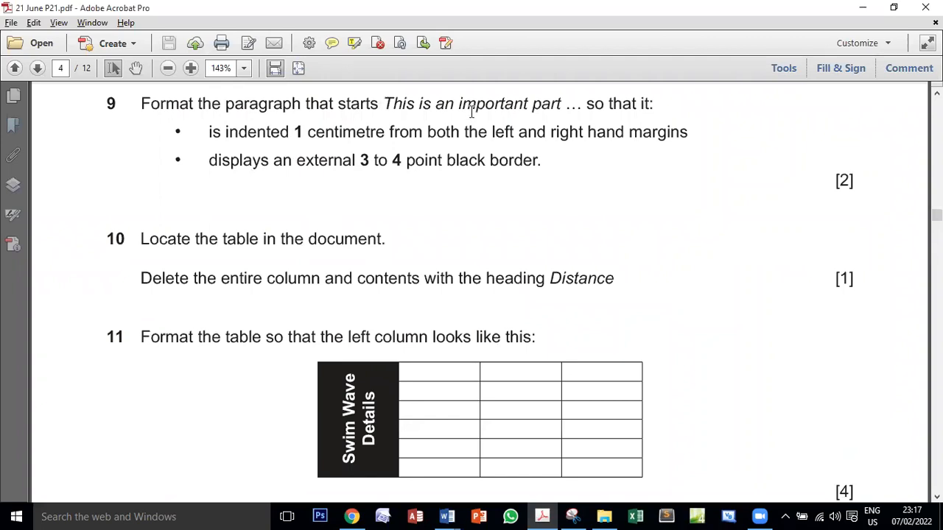
# Switch to EVPACK and select the paragraph starting "This is an important part" under the RACE BRIEFING heading
pyautogui.click(447, 517)
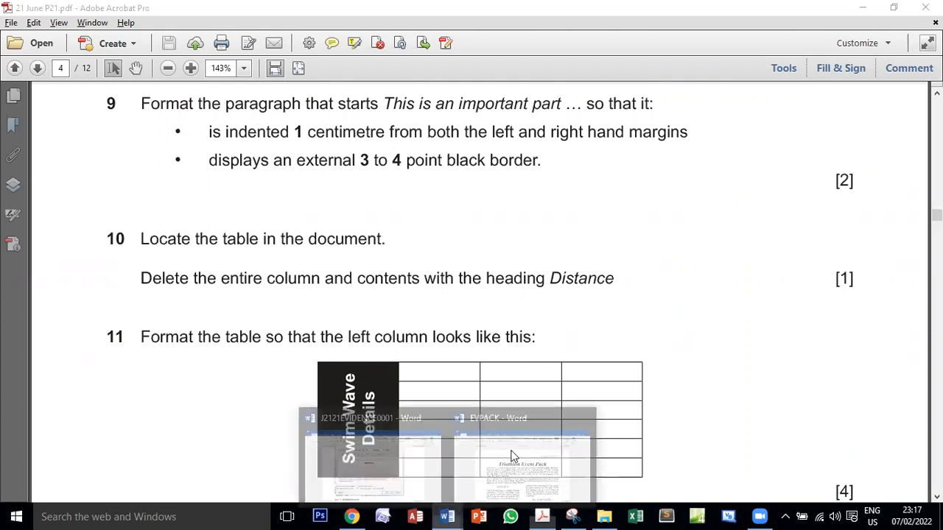
pyautogui.click(514, 457)
pyautogui.scroll(-5, 604, 380)
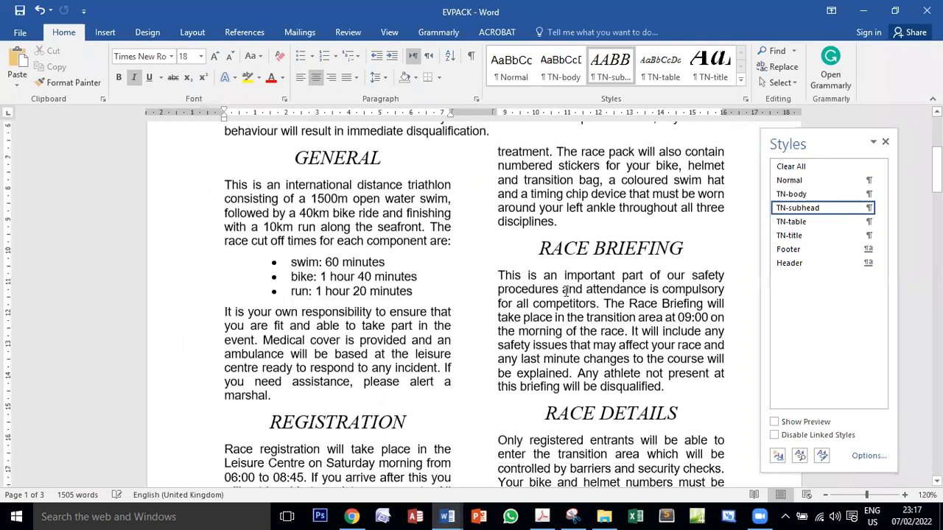
pyautogui.scroll(-2, 530, 204)
pyautogui.click(527, 196)
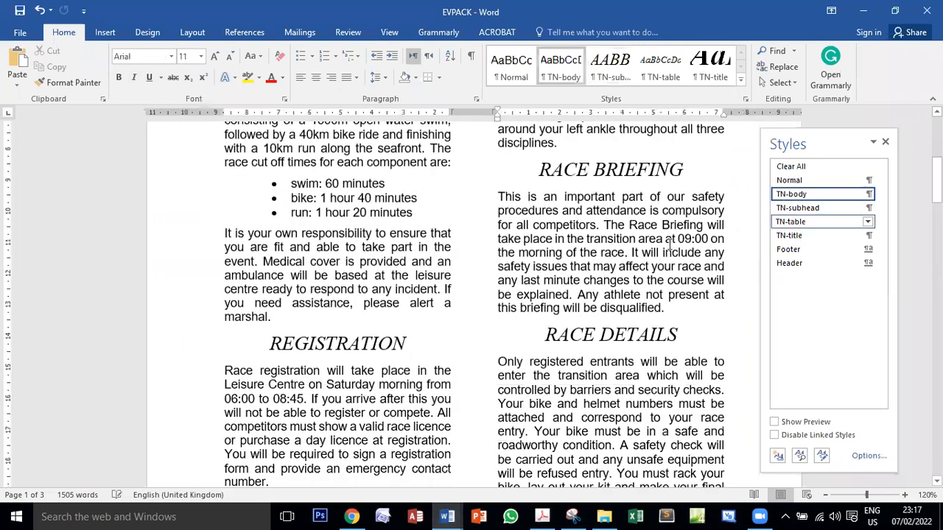
pyautogui.click(581, 266)
pyautogui.tripleClick(611, 252)
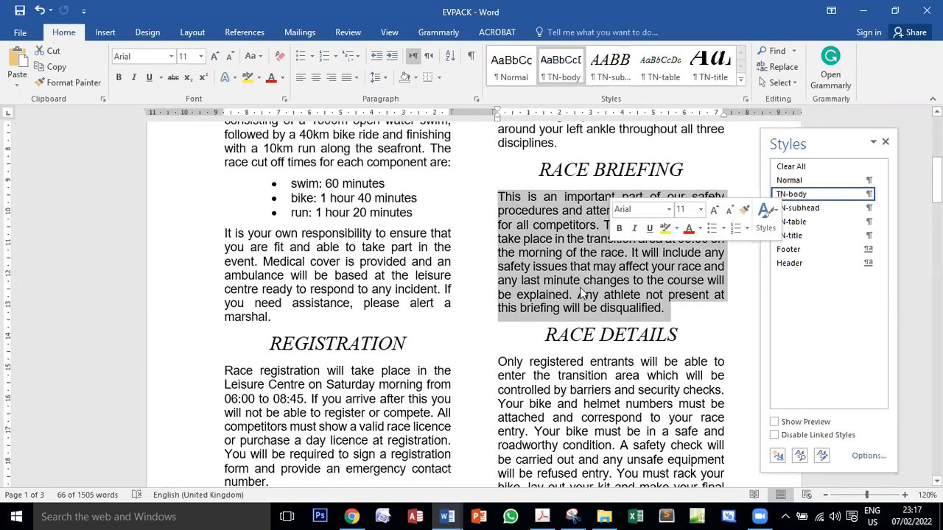
# Compare task 9 in the exam PDF with the selected paragraph in EVPACK, and examine the indent requirement in the PDF
pyautogui.click(542, 516)
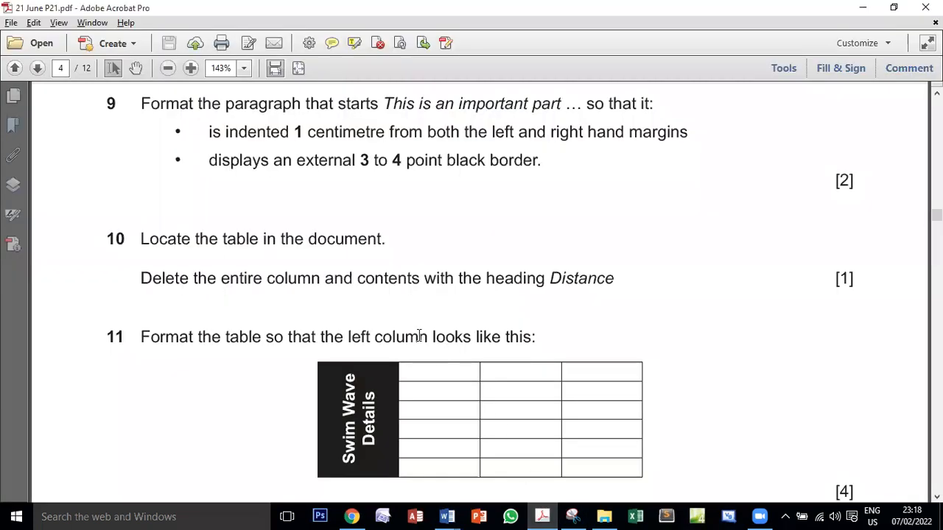
pyautogui.scroll(3, 398, 313)
pyautogui.scroll(-2, 349, 273)
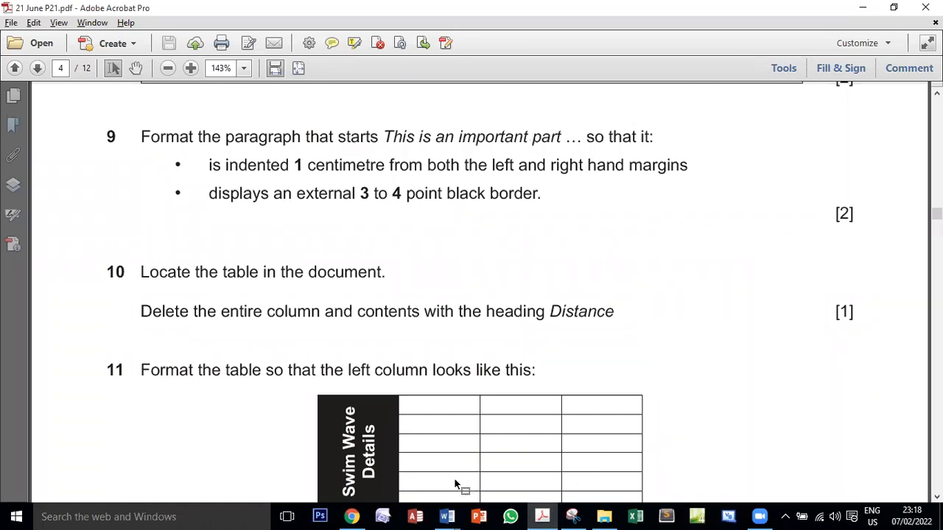
pyautogui.moveTo(447, 516)
pyautogui.click(530, 442)
pyautogui.scroll(6, 600, 326)
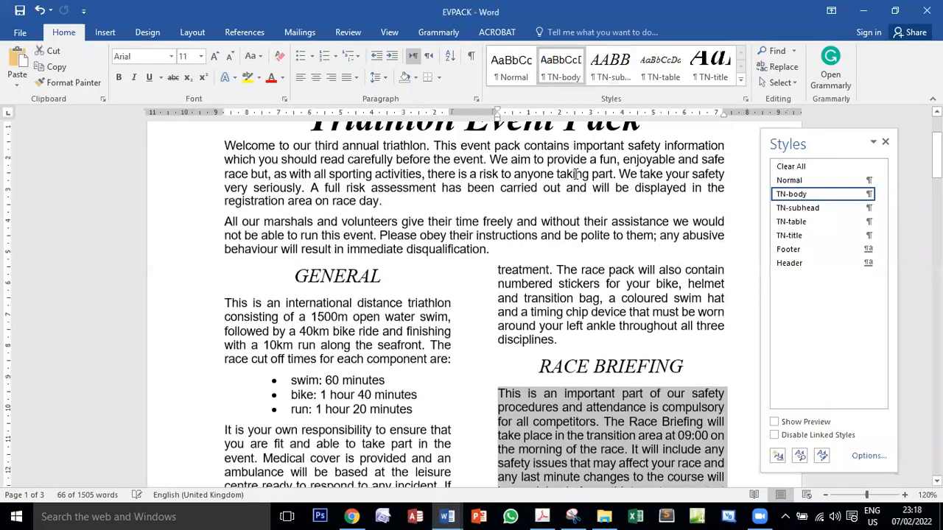
pyautogui.scroll(-5, 557, 261)
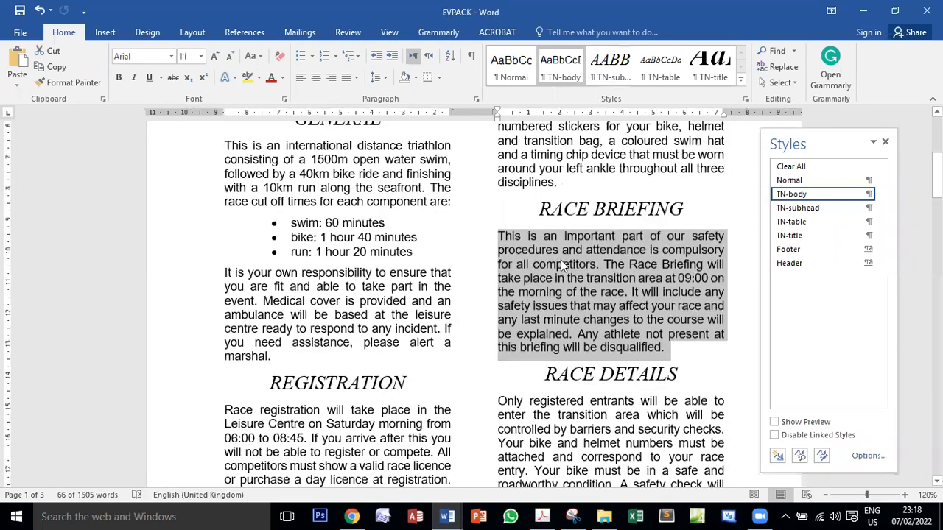
pyautogui.click(543, 517)
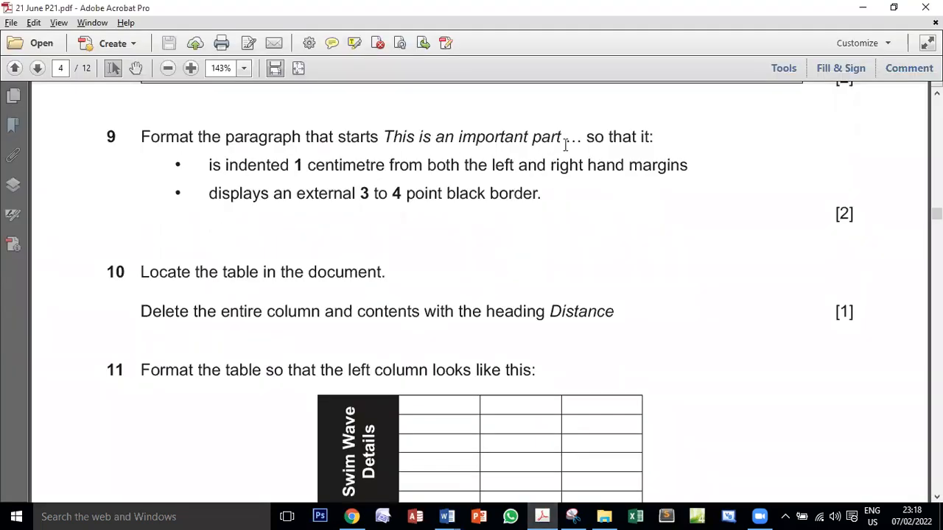
pyautogui.moveTo(208, 165); pyautogui.dragTo(667, 164)
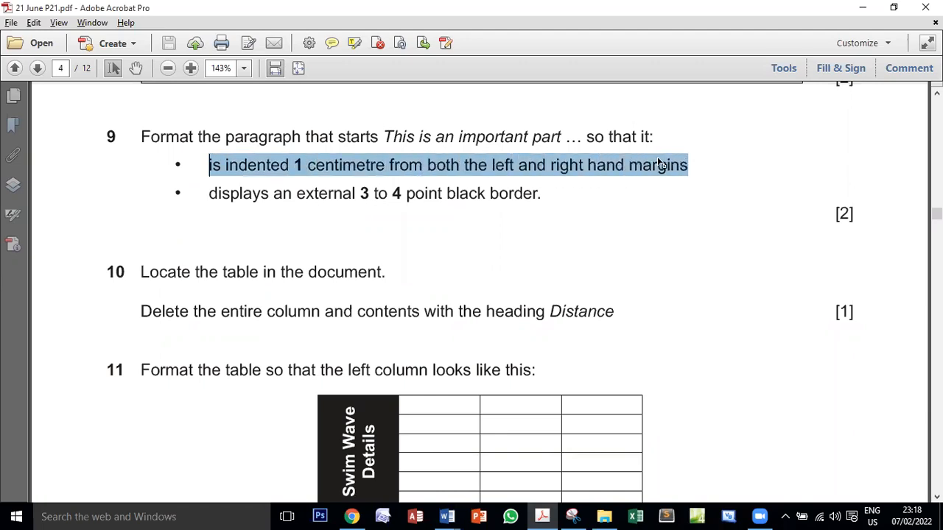
# Return to EVPACK and indent the selected Race Briefing paragraph by 1 cm both before and after the text
pyautogui.moveTo(447, 516)
pyautogui.click(542, 474)
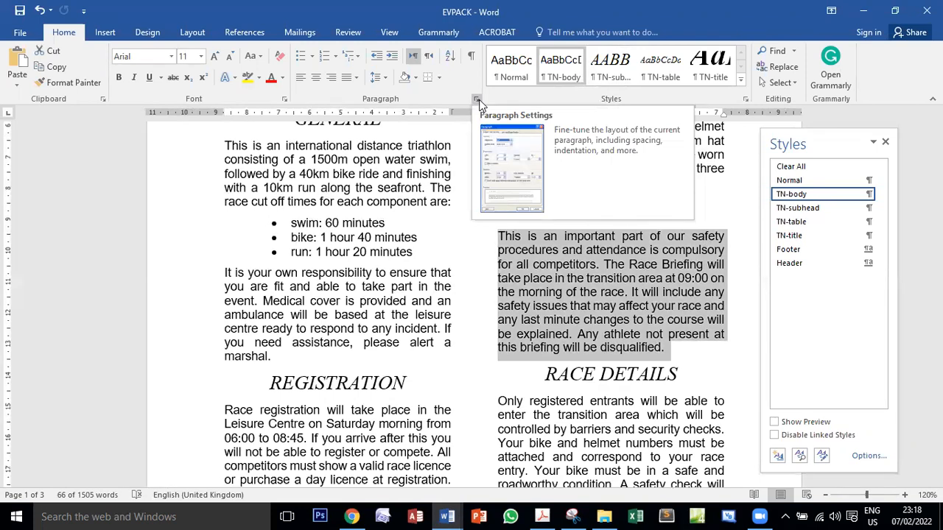
pyautogui.click(477, 100)
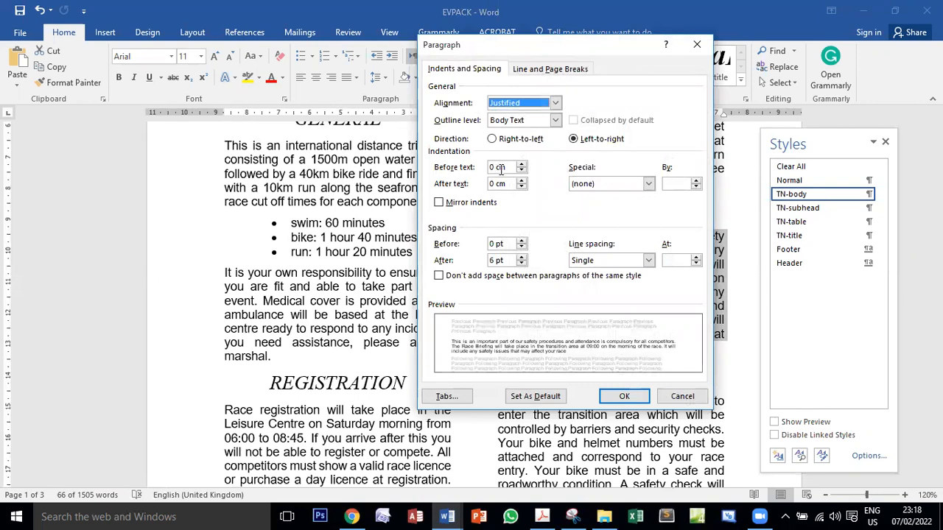
pyautogui.click(487, 168)
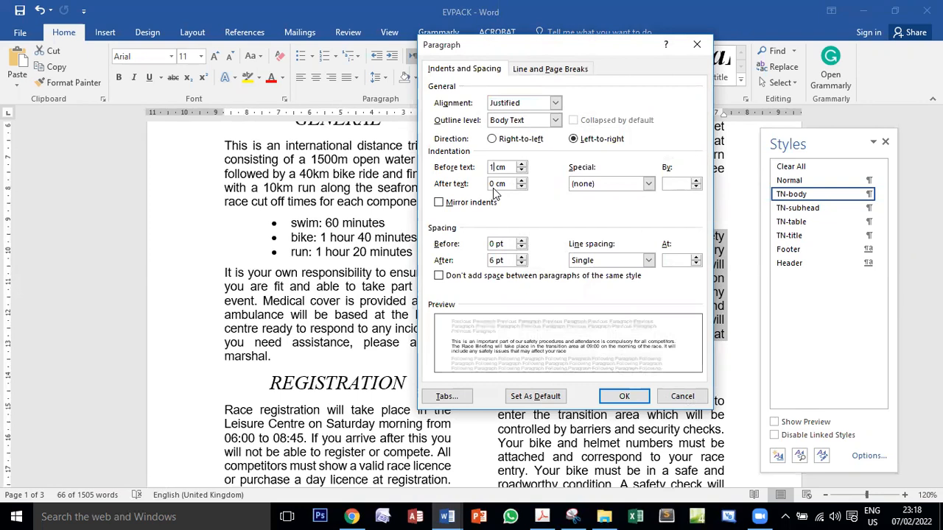
pyautogui.doubleClick(492, 184)
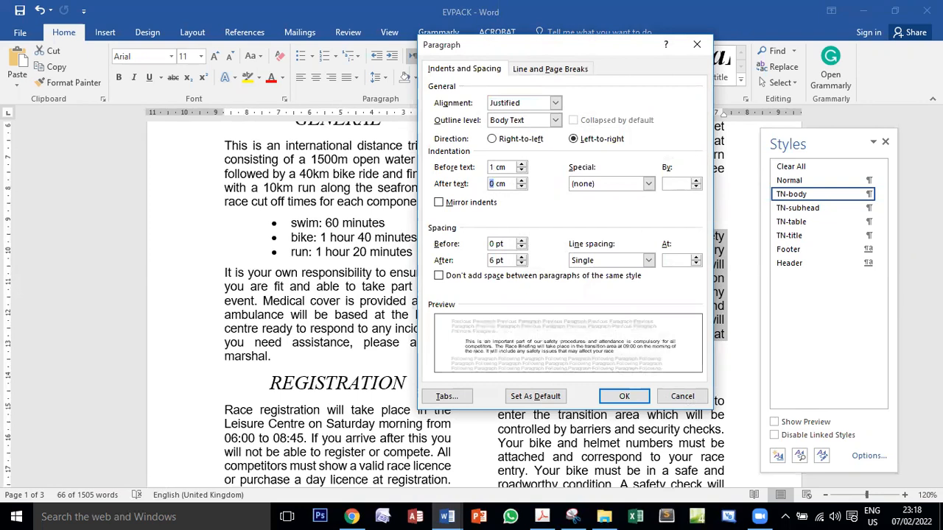
pyautogui.click(620, 396)
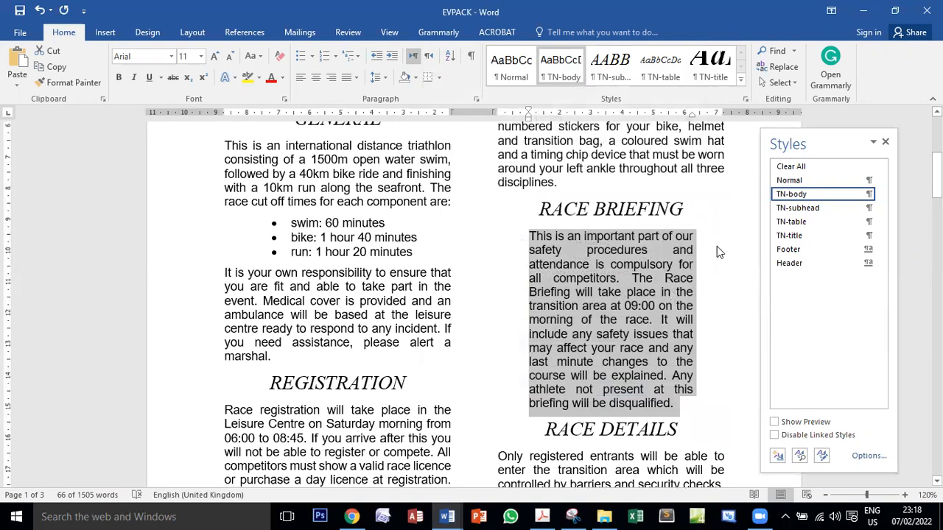
# Read task 9's border requirement in the exam PDF, and add outside borders to the Race Briefing paragraph in EVPACK
pyautogui.click(542, 517)
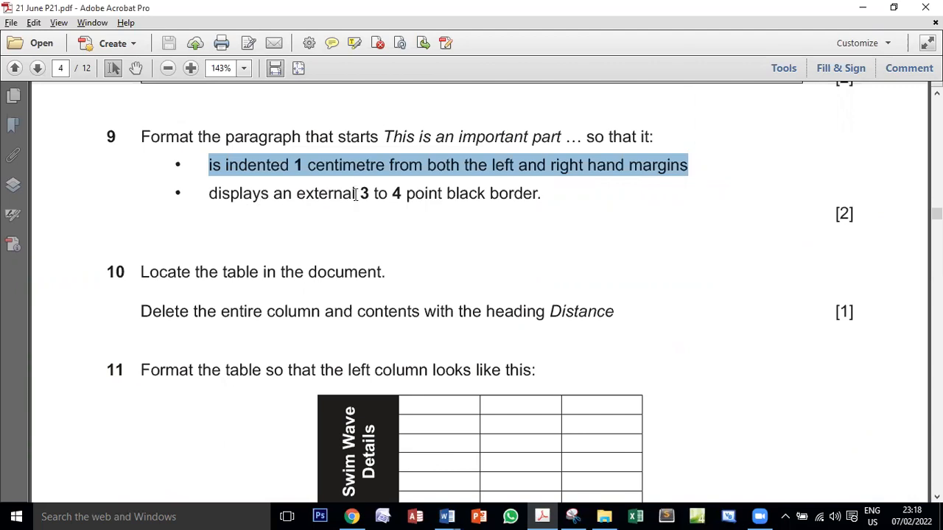
pyautogui.moveTo(361, 193); pyautogui.dragTo(396, 193)
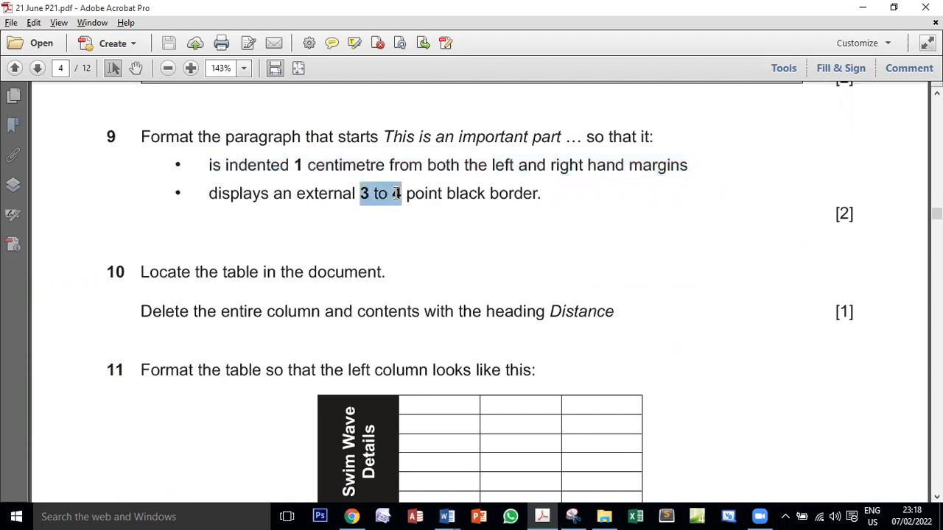
pyautogui.moveTo(447, 193); pyautogui.dragTo(539, 194)
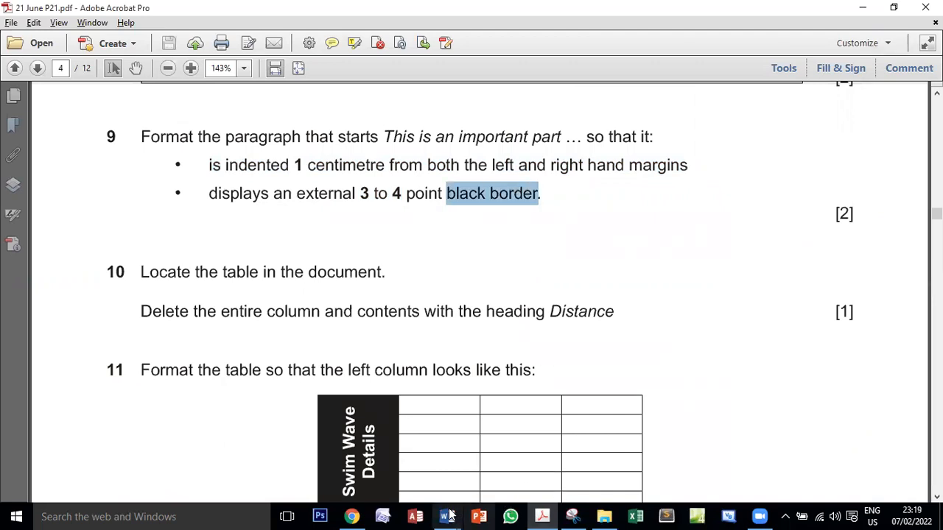
pyautogui.moveTo(451, 517)
pyautogui.click(524, 457)
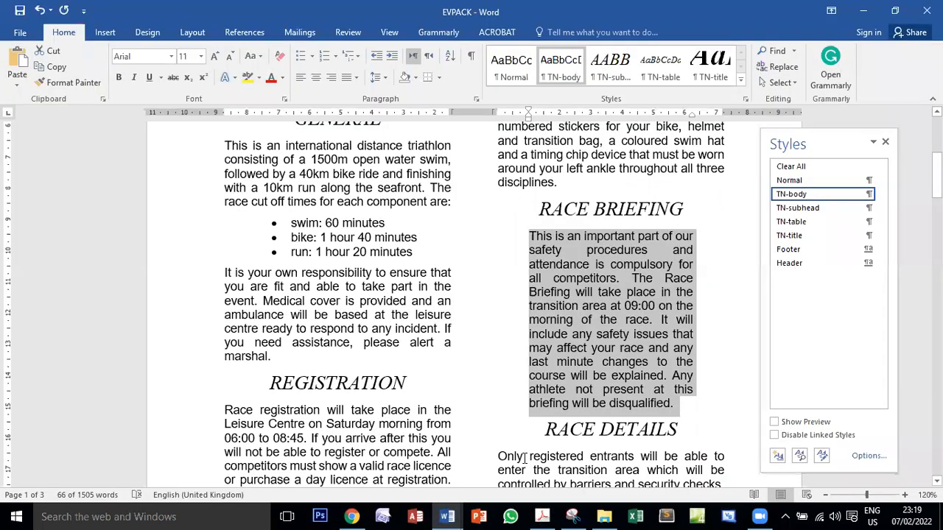
pyautogui.click(440, 76)
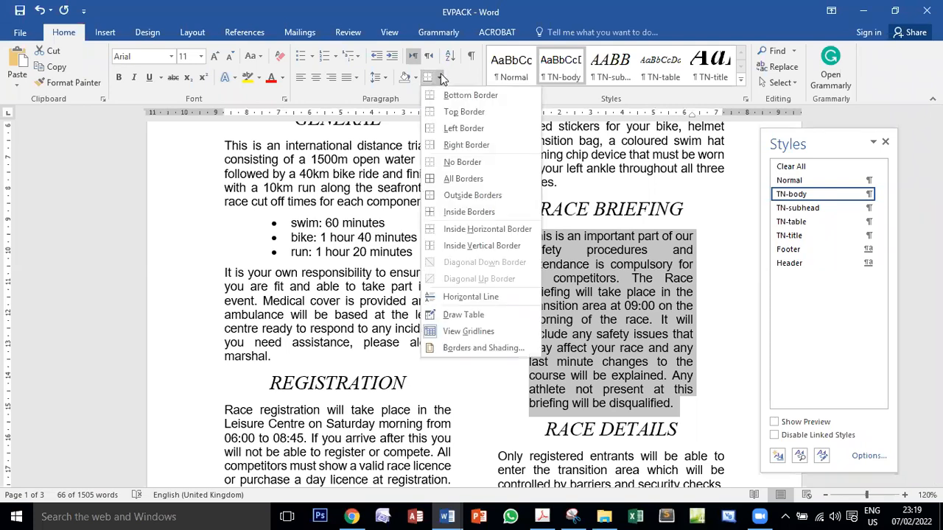
pyautogui.click(473, 195)
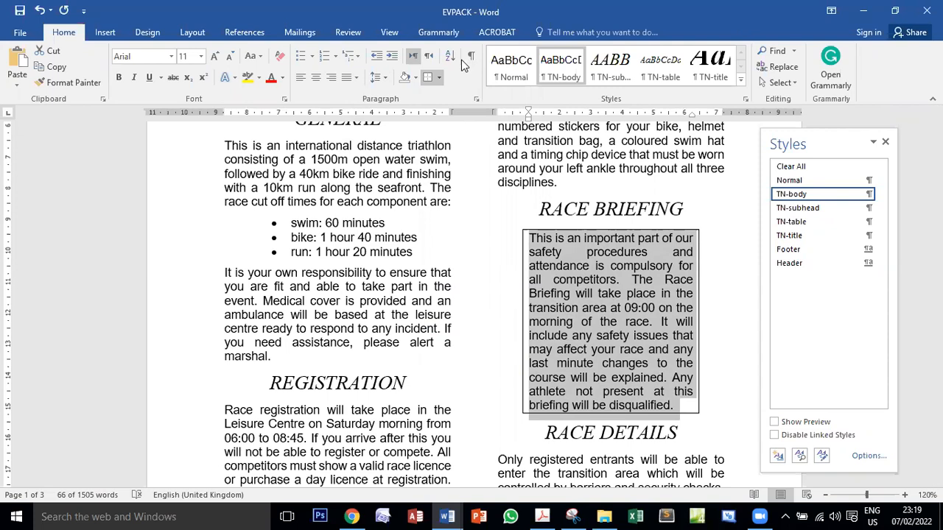
pyautogui.click(439, 77)
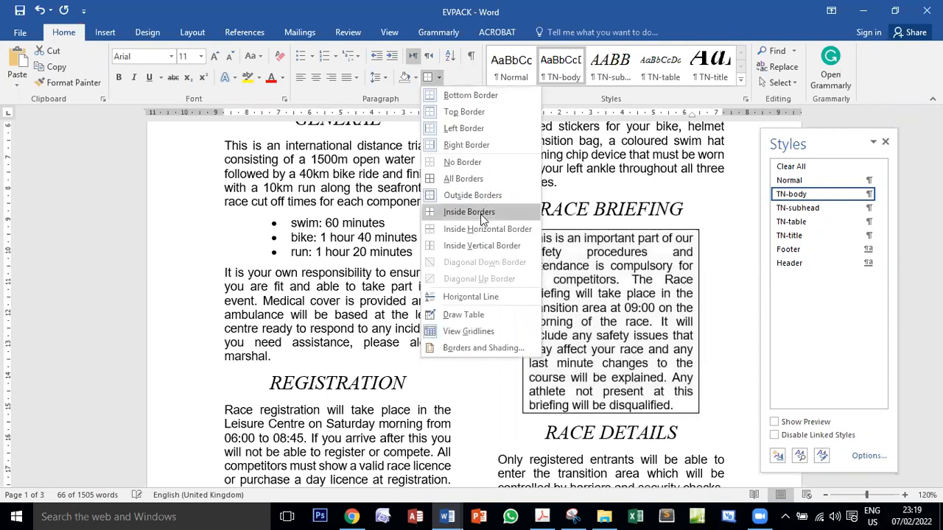
pyautogui.click(580, 299)
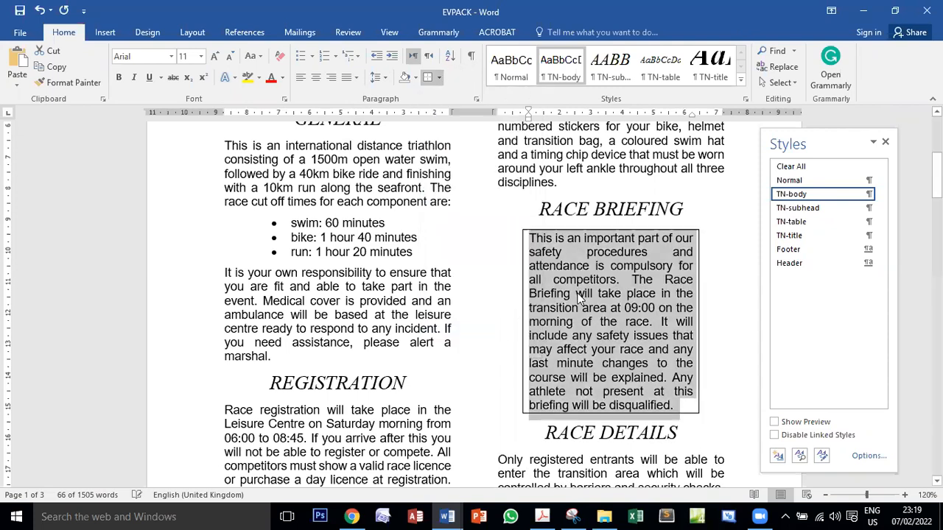
# Switch to the exam PDF, recheck the border width required by task 9, and look over the tasks that follow
pyautogui.click(541, 515)
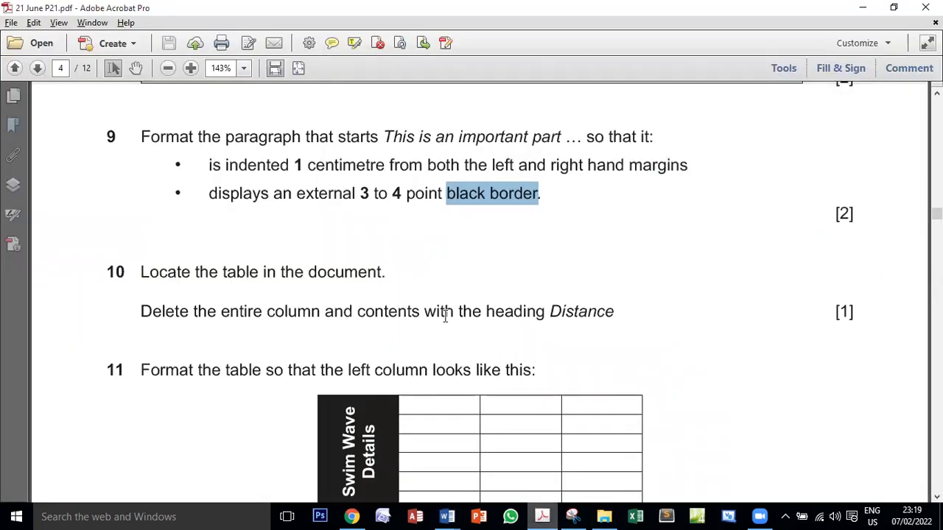
pyautogui.moveTo(405, 194); pyautogui.dragTo(364, 194)
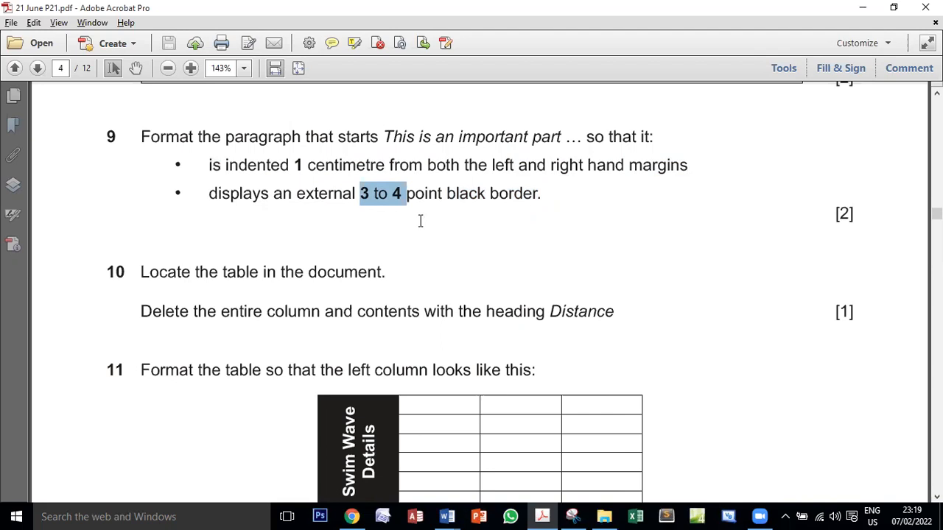
pyautogui.scroll(-3, 421, 221)
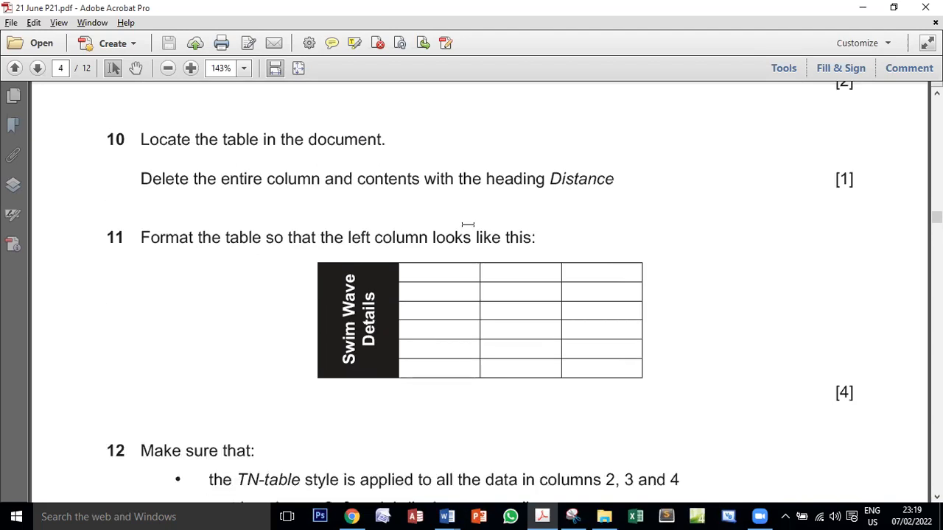
pyautogui.scroll(-1, 468, 224)
pyautogui.scroll(4, 468, 224)
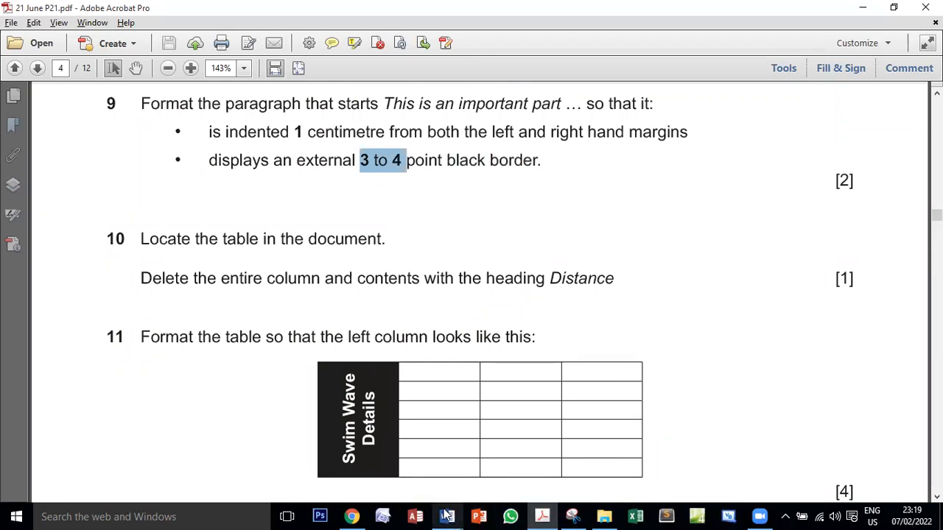
# Return to EVPACK and set the box border around the Race Briefing paragraph to a width of 3 pt
pyautogui.moveTo(447, 516)
pyautogui.click(517, 468)
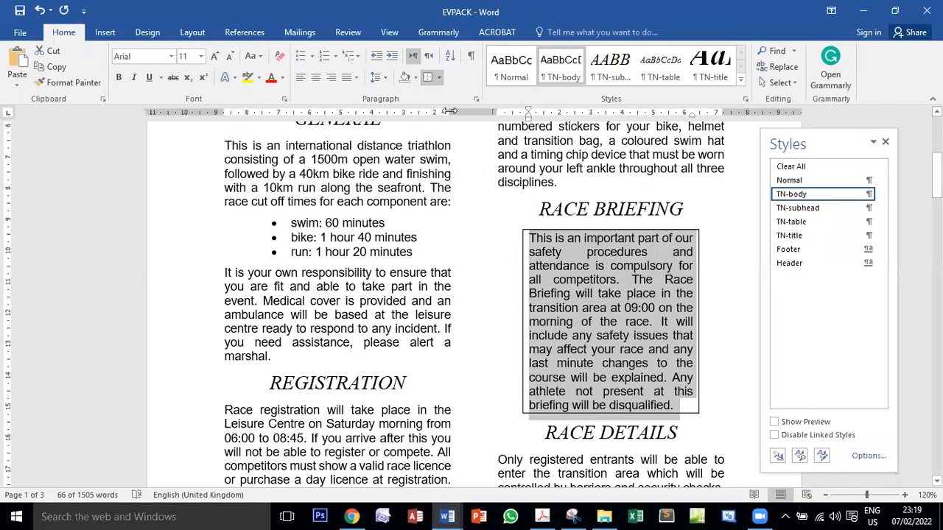
pyautogui.click(440, 79)
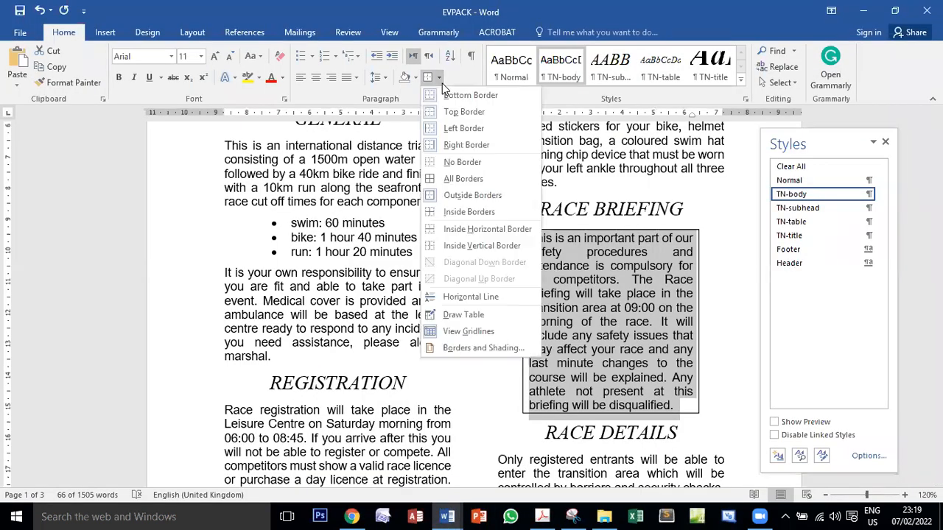
pyautogui.click(483, 348)
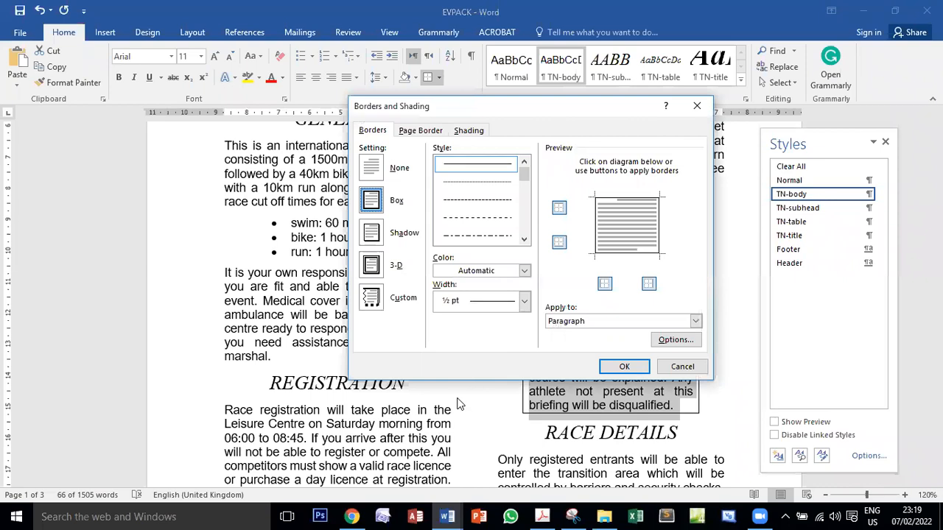
pyautogui.click(452, 306)
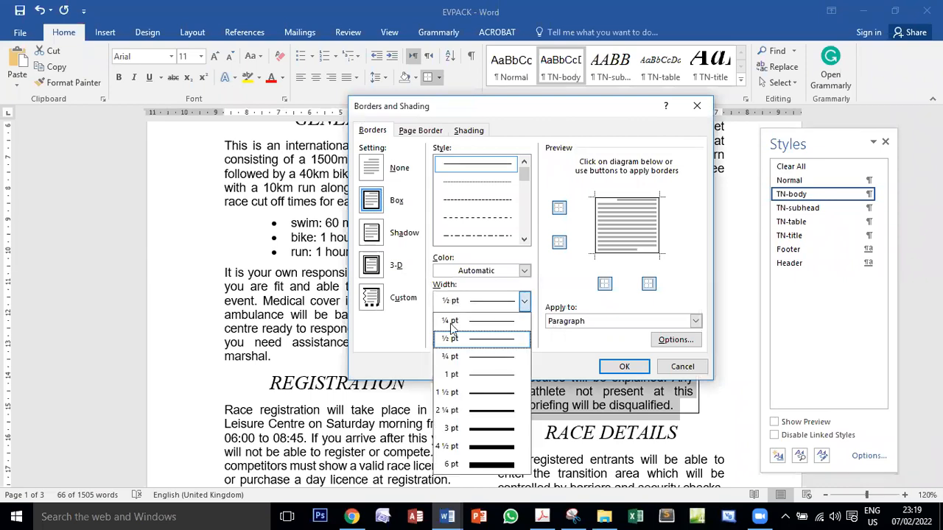
pyautogui.click(472, 428)
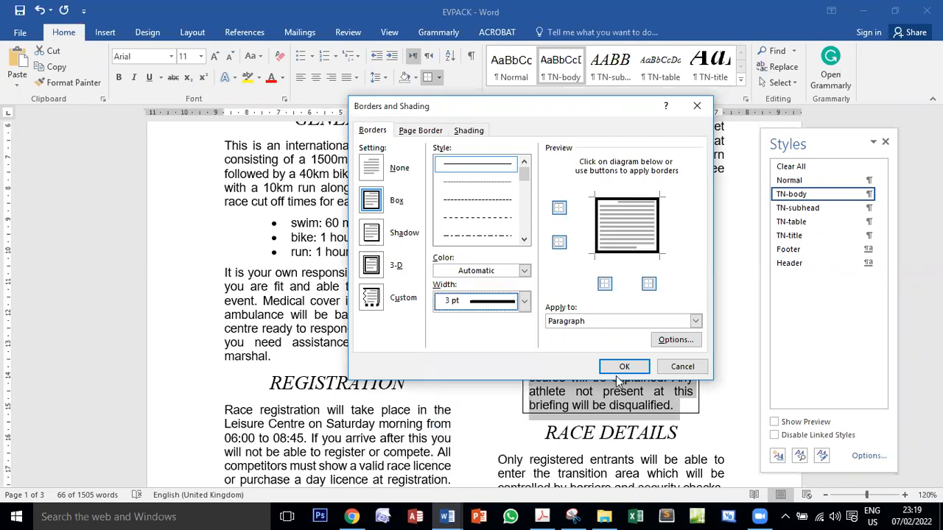
pyautogui.click(623, 368)
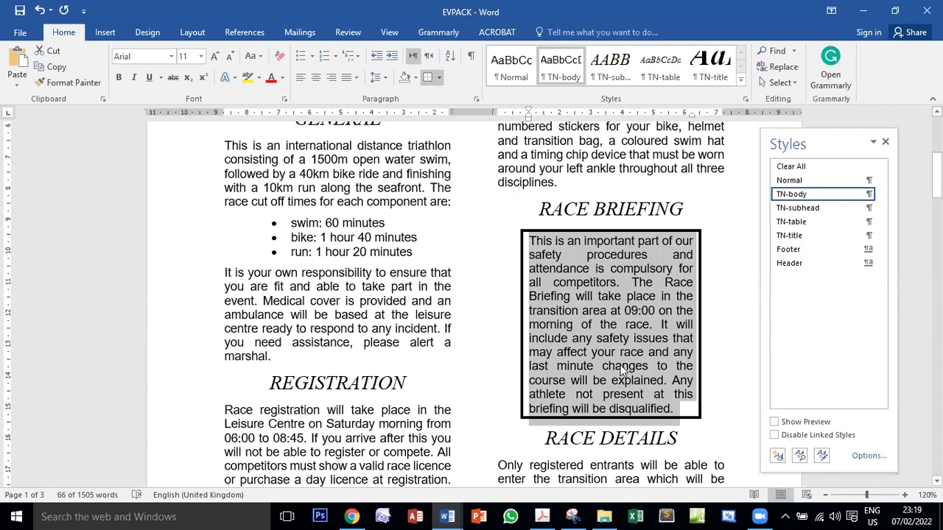
# Compare the Race Briefing border in EVPACK with task 9 in the exam PDF, and read the table instructions from task 10 on
pyautogui.click(542, 516)
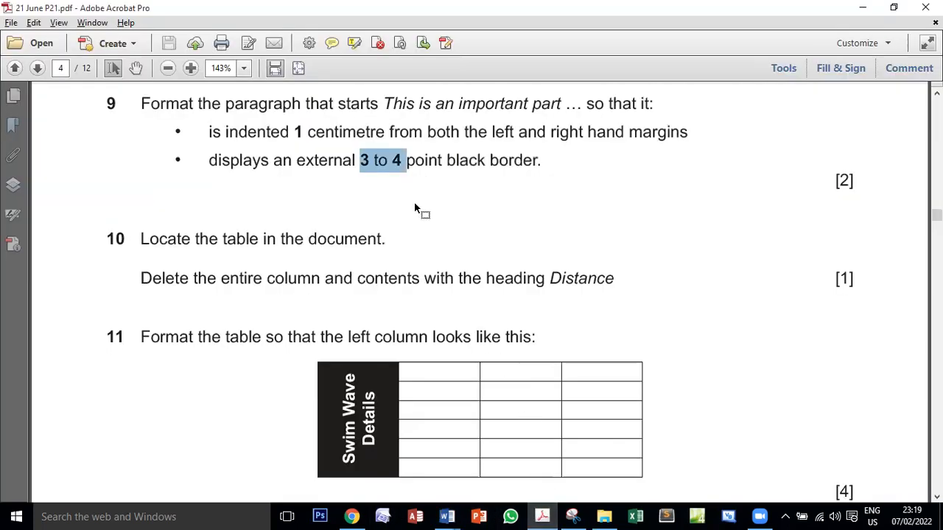
pyautogui.moveTo(447, 516)
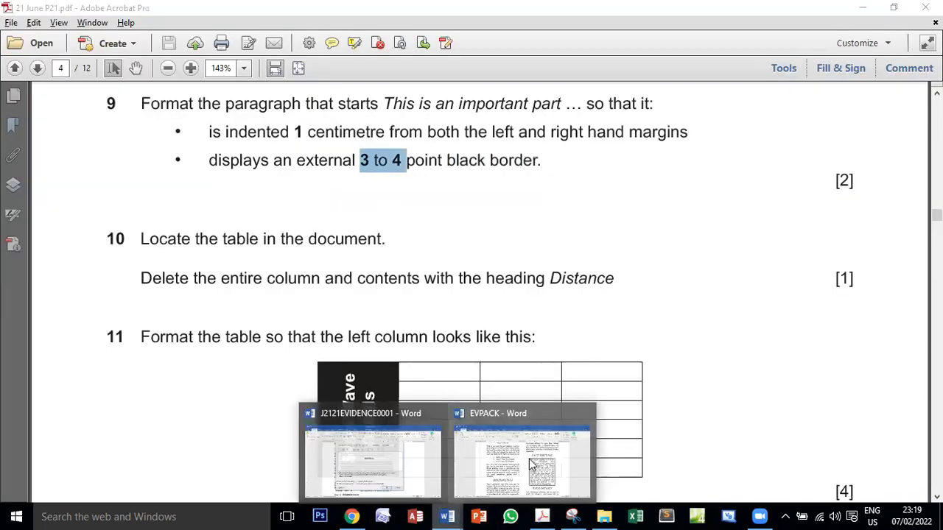
pyautogui.click(528, 459)
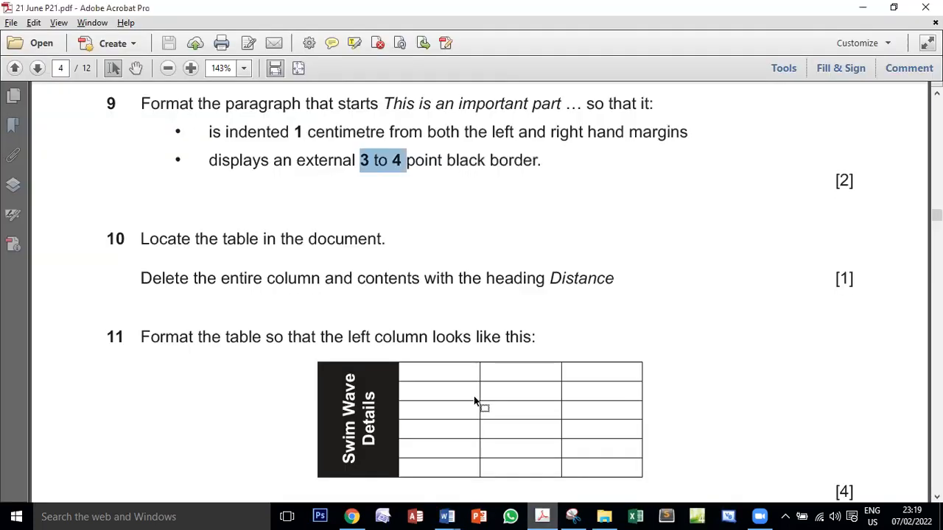
pyautogui.click(542, 516)
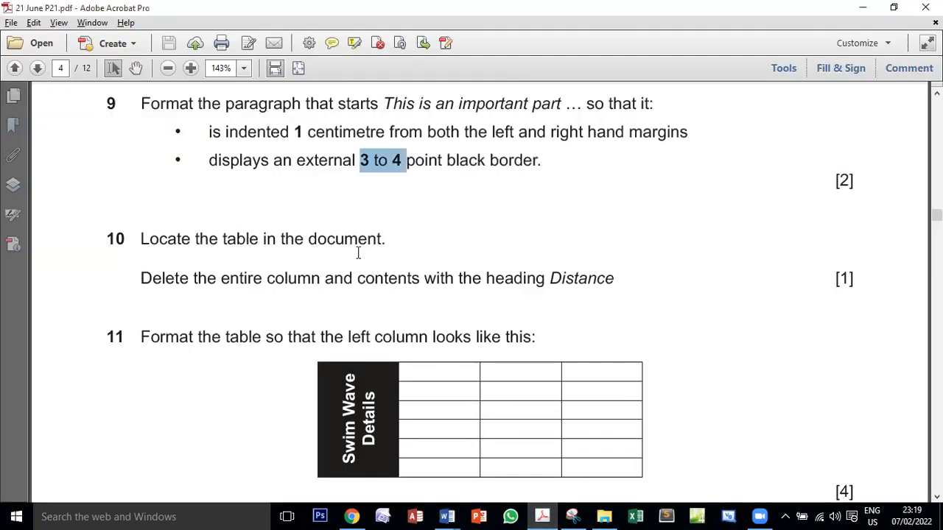
pyautogui.scroll(-3, 358, 253)
# Switch to EVPACK, locate the swim wave table on page 2, and apply all borders to the whole table
pyautogui.click(451, 516)
pyautogui.click(479, 442)
pyautogui.scroll(4, 450, 384)
pyautogui.scroll(-4, 460, 384)
pyautogui.scroll(-12, 460, 384)
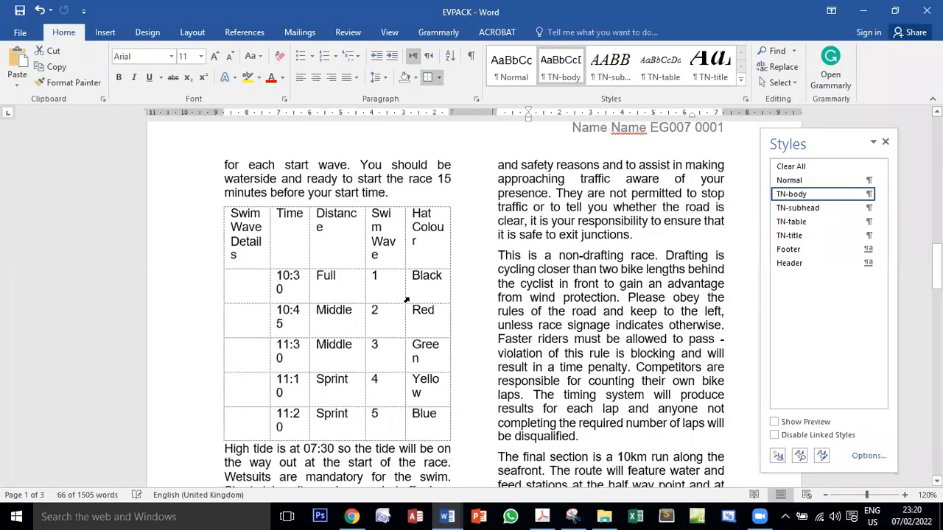
pyautogui.scroll(1, 318, 269)
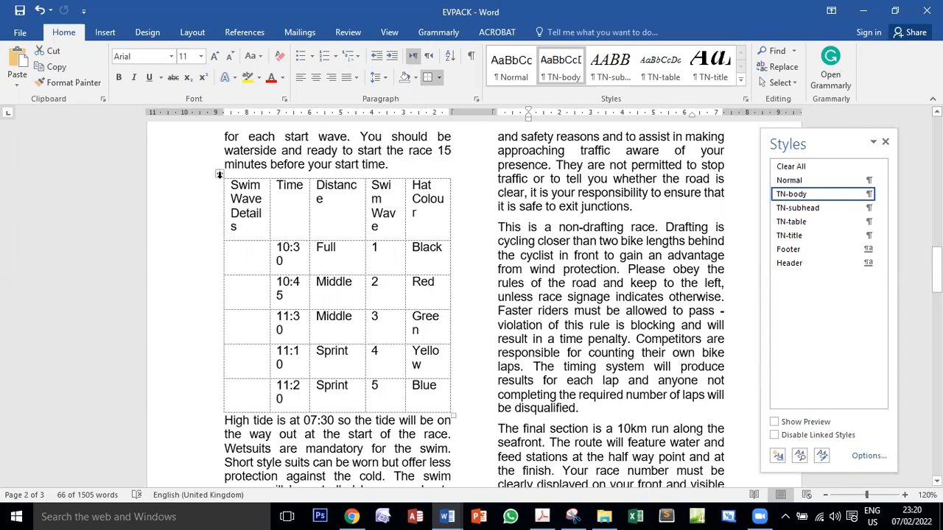
pyautogui.click(219, 174)
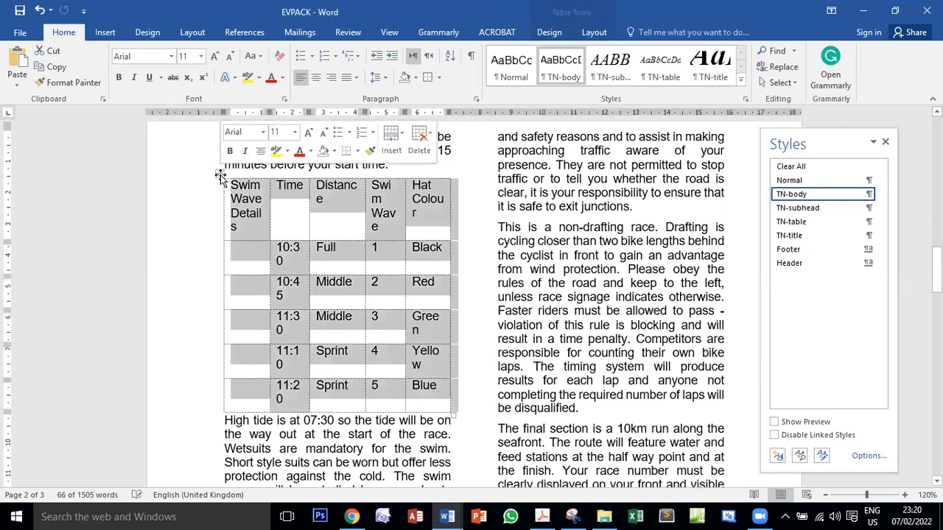
pyautogui.click(441, 78)
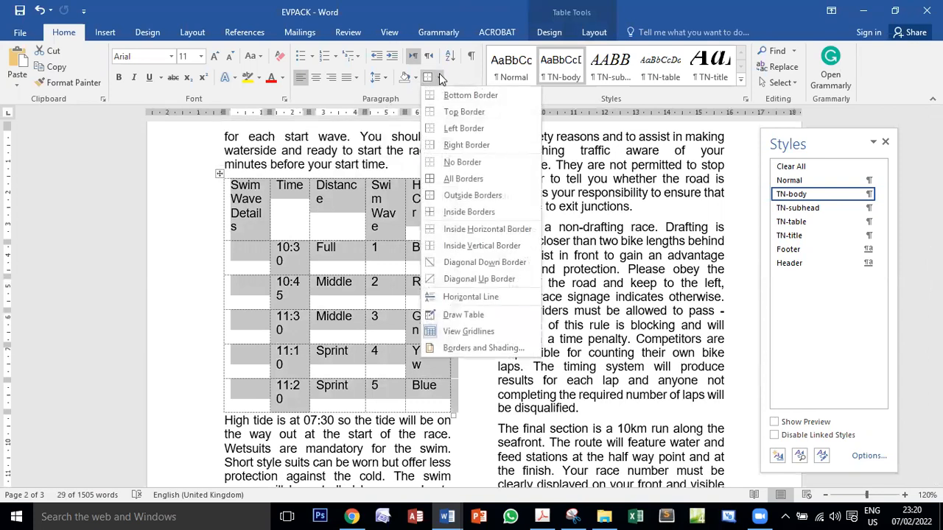
pyautogui.click(477, 181)
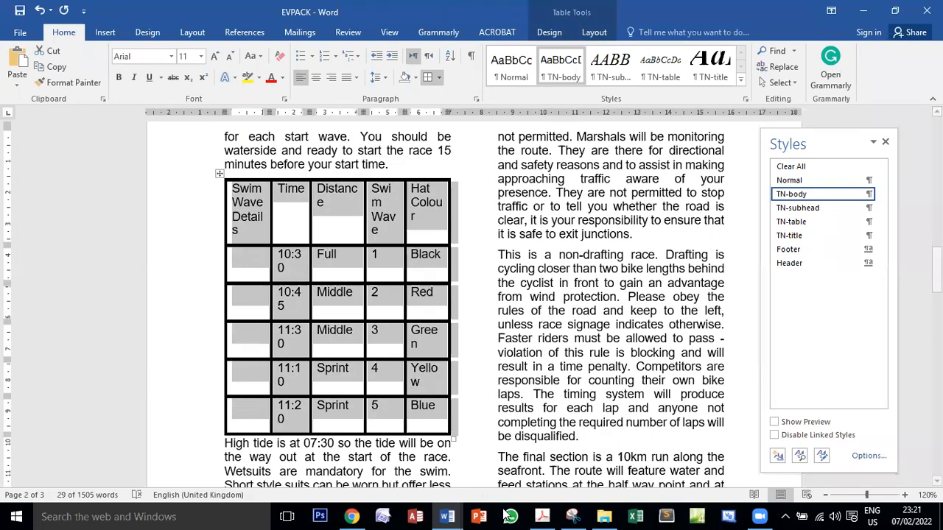
# Switch to the exam PDF and read task 12's requirement for the table's internal and external gridlines
pyautogui.click(542, 516)
pyautogui.scroll(-5, 537, 413)
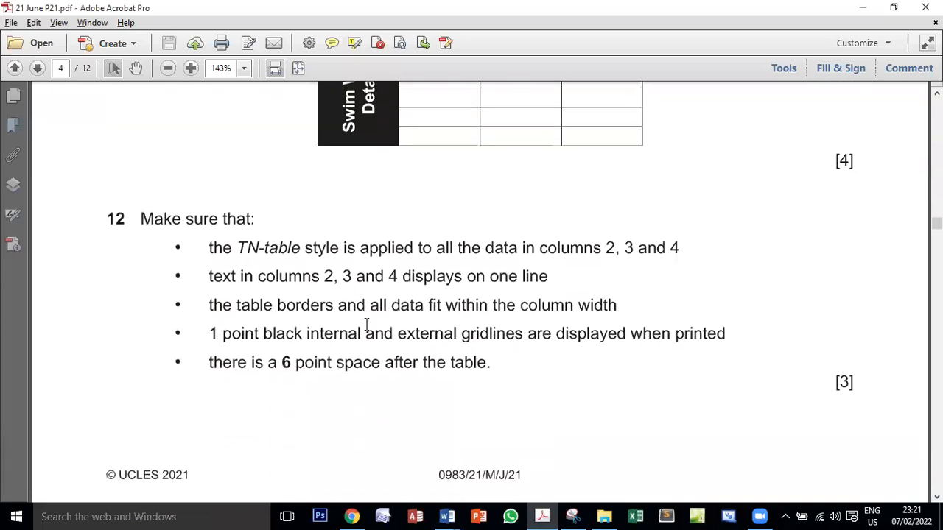
pyautogui.moveTo(212, 336); pyautogui.dragTo(688, 335)
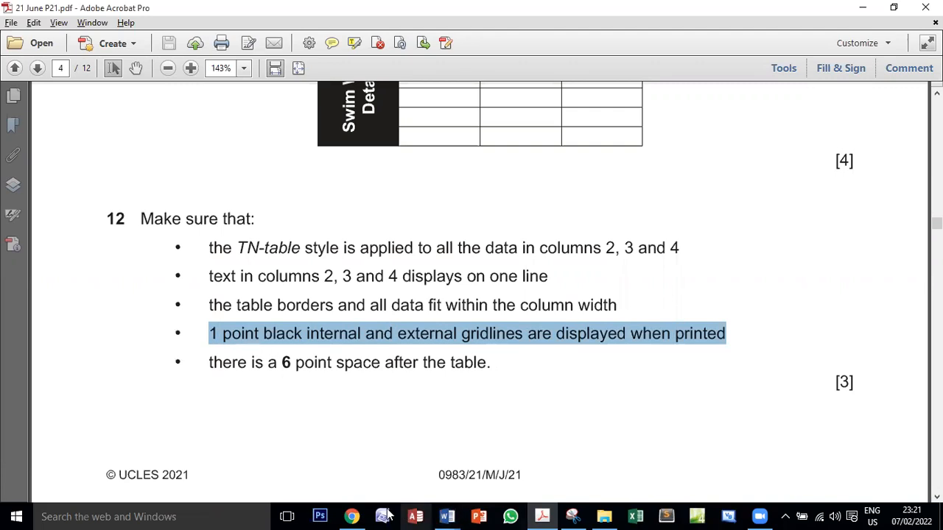
# Return to EVPACK and set all borders of the swim wave table to a width of 1 pt
pyautogui.click(448, 517)
pyautogui.click(505, 450)
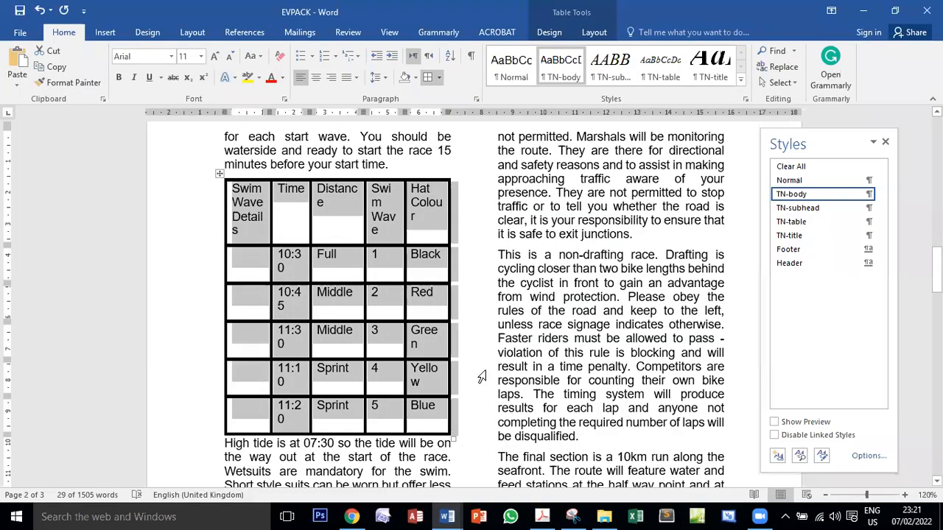
pyautogui.click(442, 79)
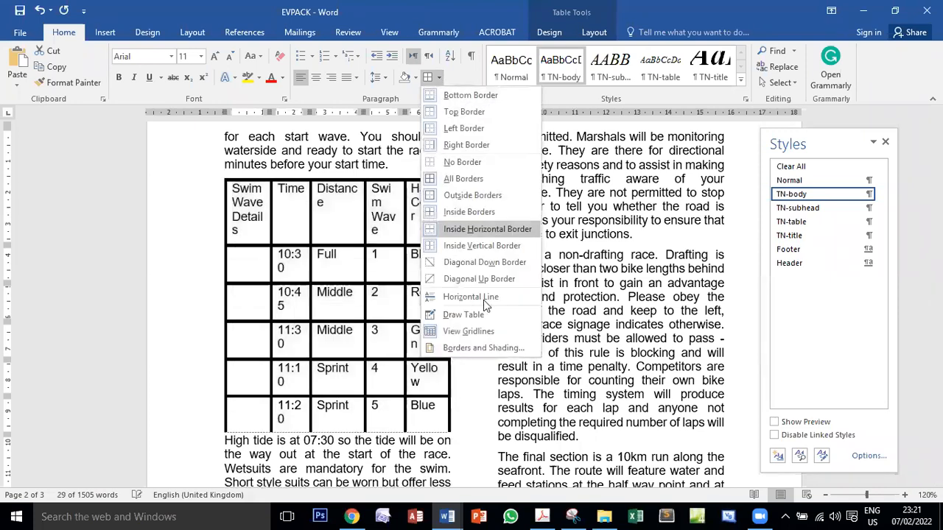
pyautogui.click(484, 346)
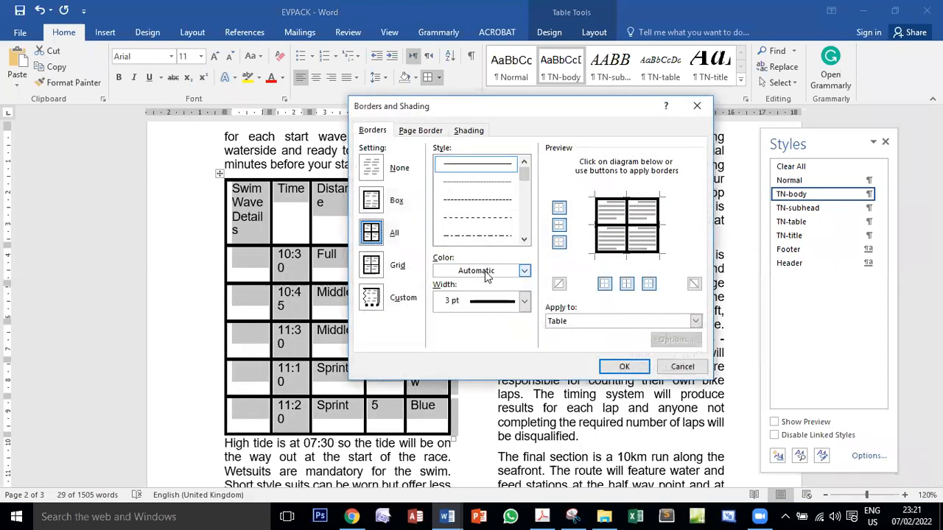
pyautogui.click(484, 302)
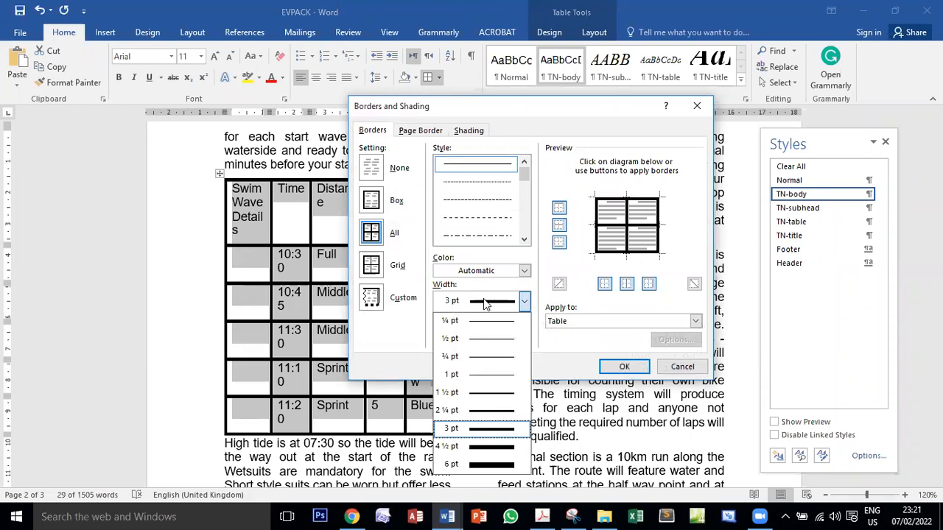
pyautogui.click(479, 380)
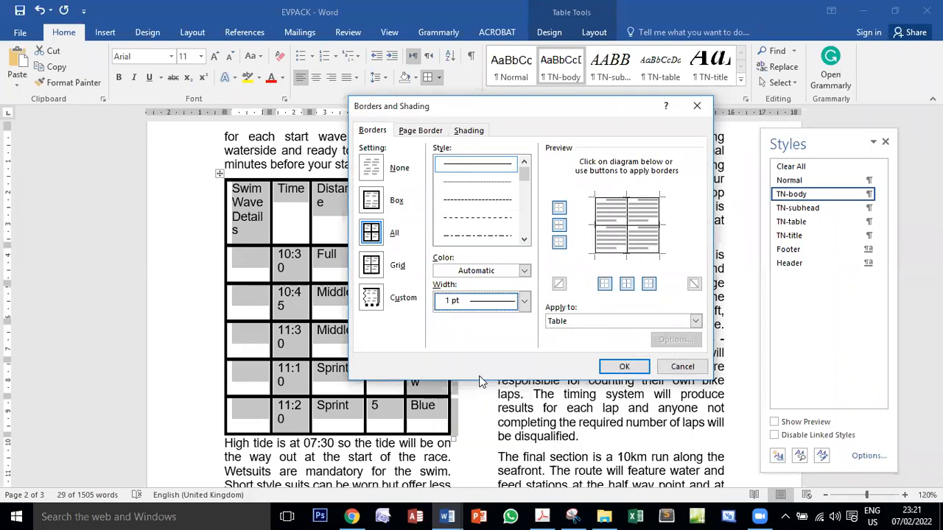
pyautogui.click(618, 367)
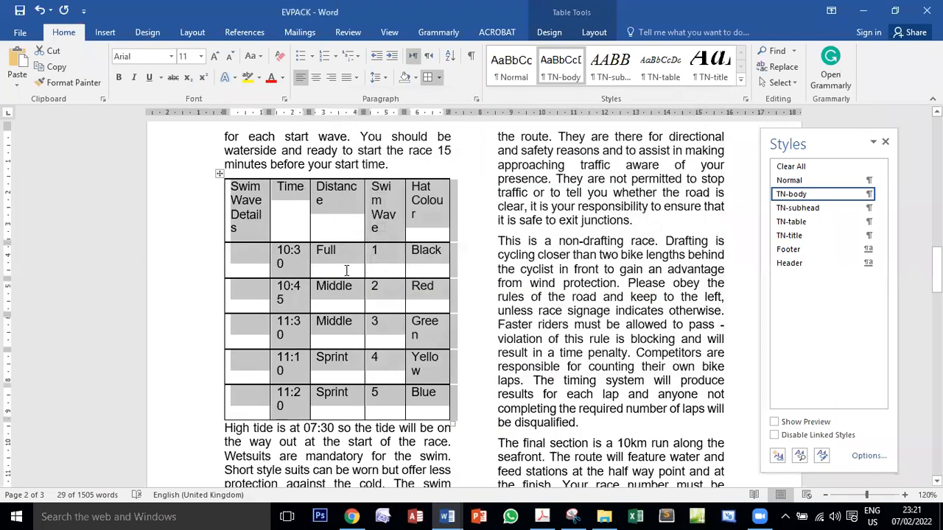
pyautogui.click(415, 215)
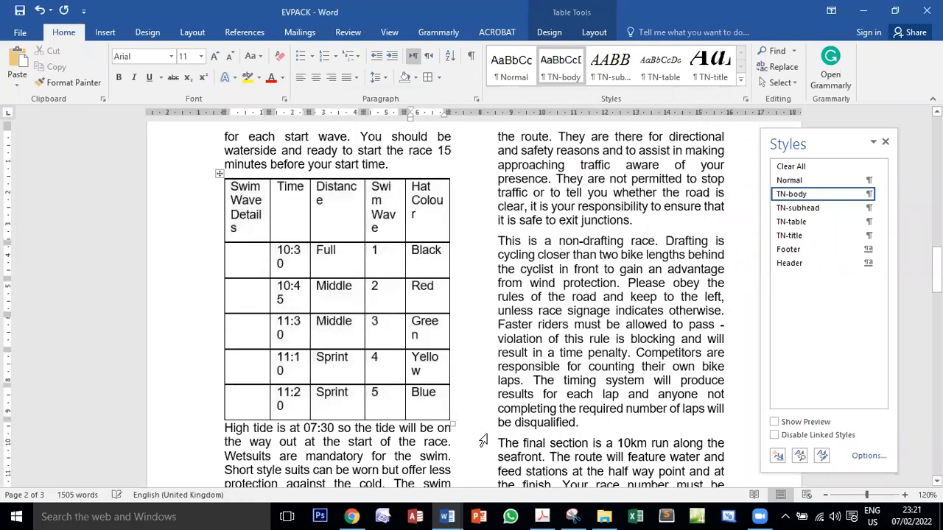
pyautogui.scroll(-1, 351, 304)
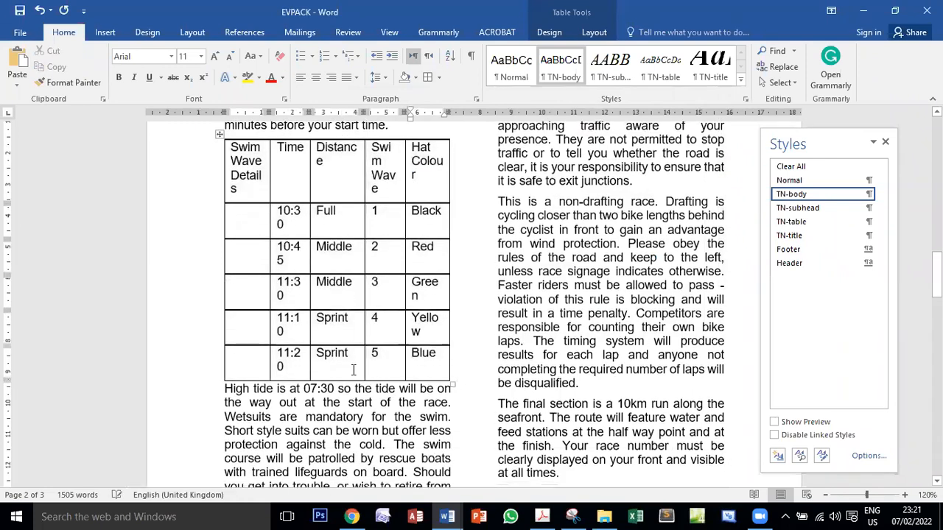
pyautogui.scroll(1, 353, 370)
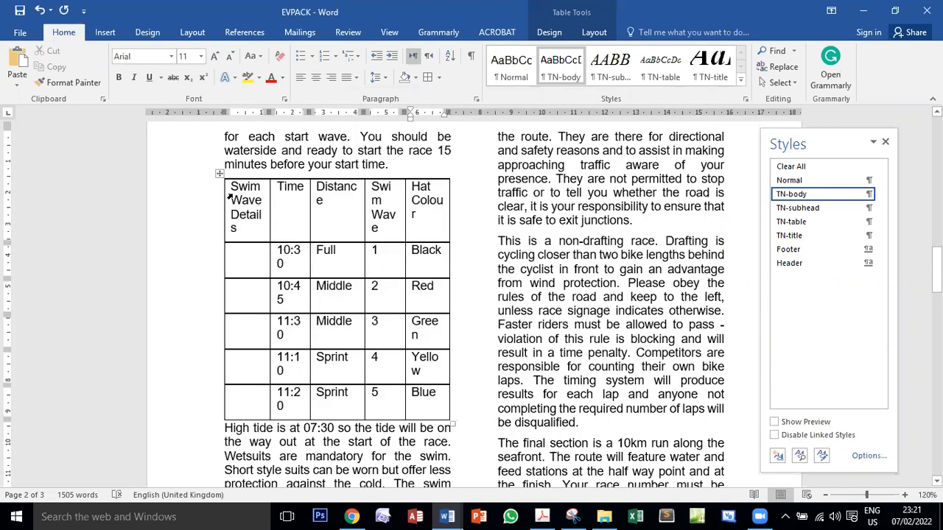
# Switch to the exam PDF, recheck task 12's gridline requirement, and examine which table column task 10 wants deleted
pyautogui.click(541, 515)
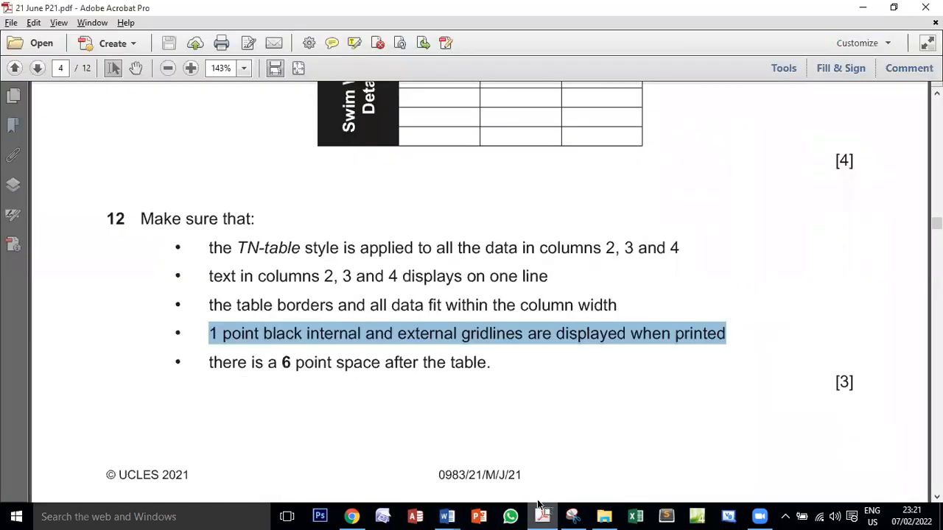
pyautogui.click(374, 334)
pyautogui.moveTo(202, 333); pyautogui.dragTo(715, 332)
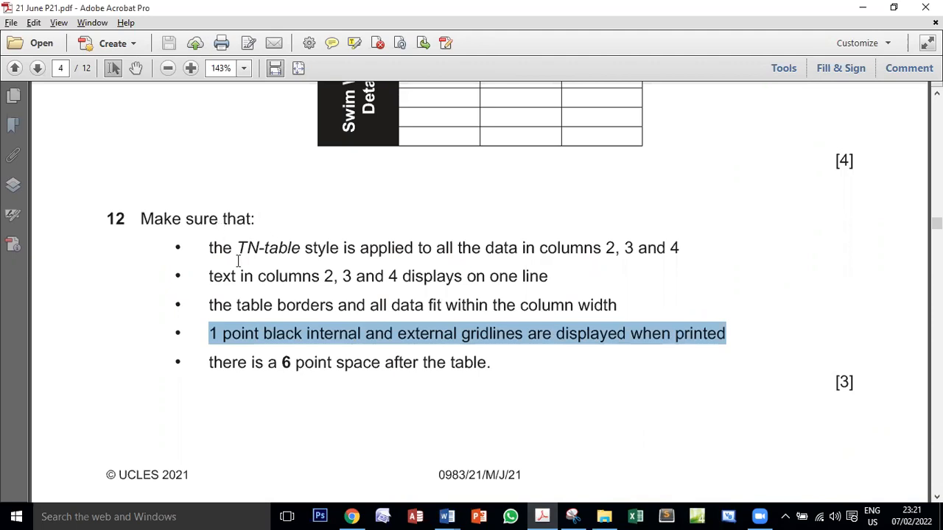
pyautogui.moveTo(221, 219); pyautogui.dragTo(273, 301)
pyautogui.moveTo(209, 333); pyautogui.dragTo(727, 333)
pyautogui.scroll(5, 158, 420)
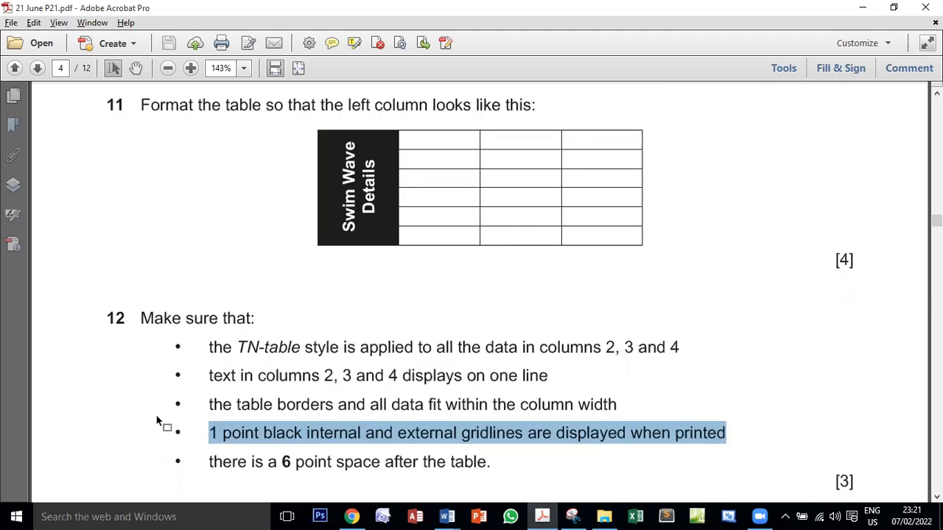
pyautogui.scroll(4, 211, 316)
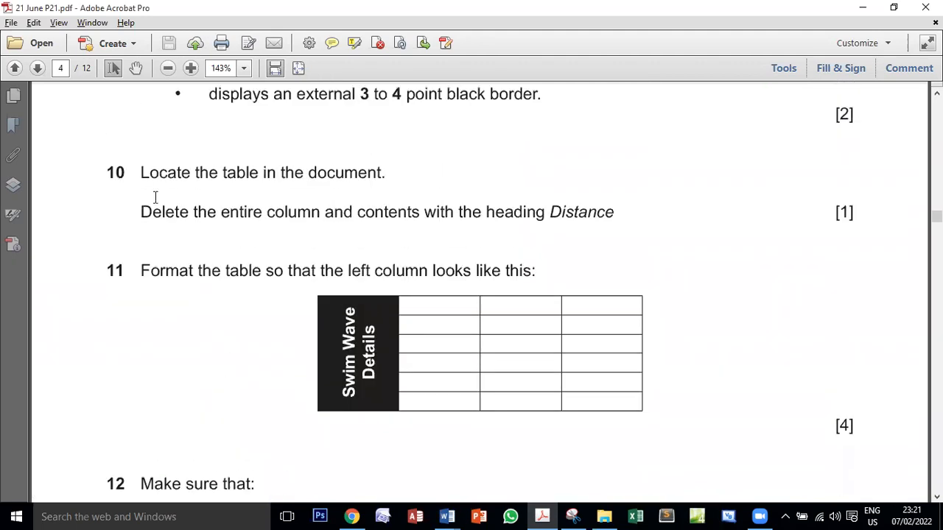
pyautogui.doubleClick(310, 206)
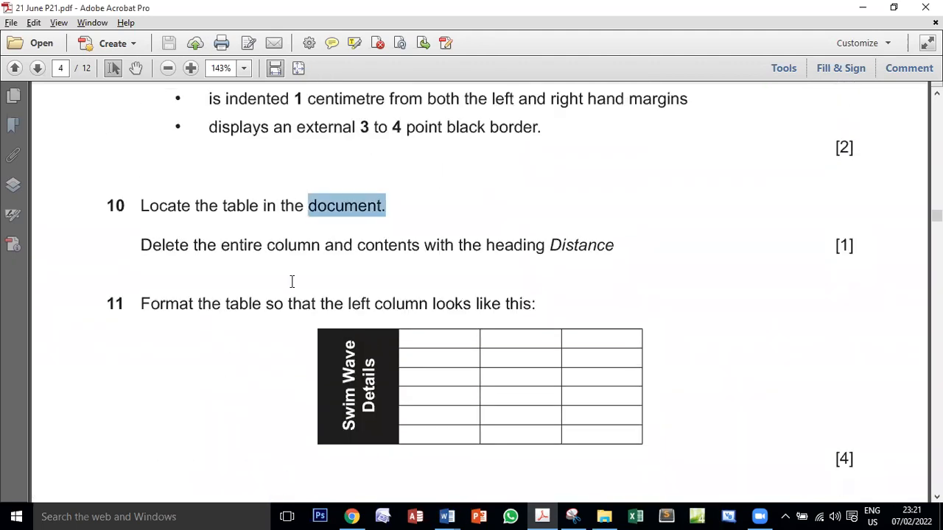
pyautogui.moveTo(142, 243); pyautogui.dragTo(303, 233)
pyautogui.doubleClick(303, 233)
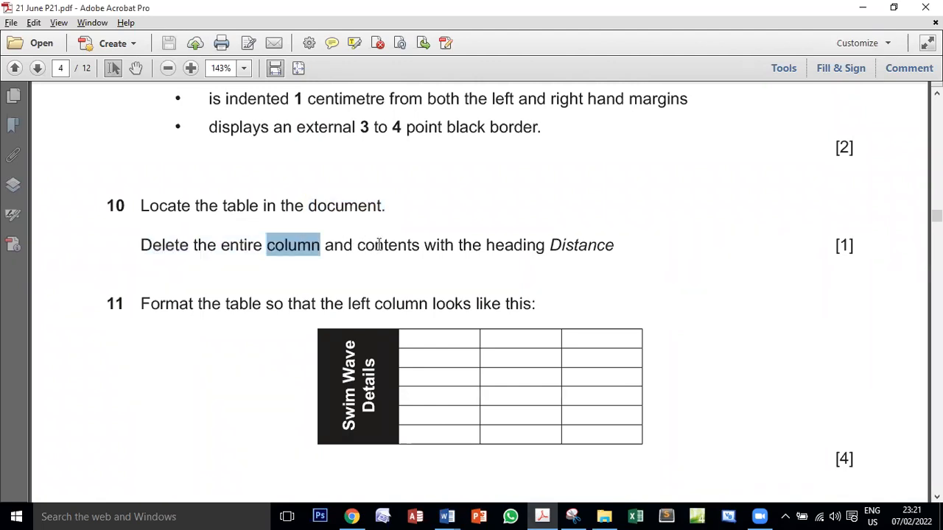
pyautogui.doubleClick(379, 245)
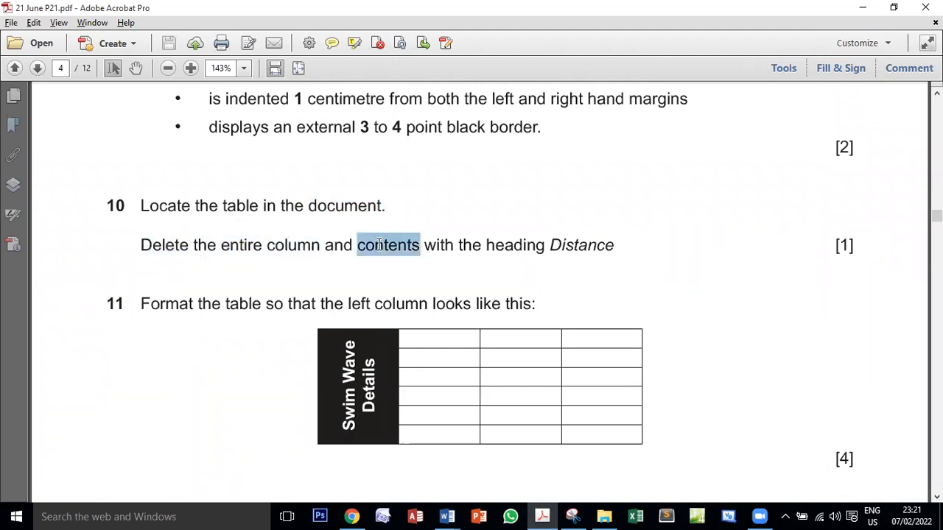
pyautogui.doubleClick(572, 245)
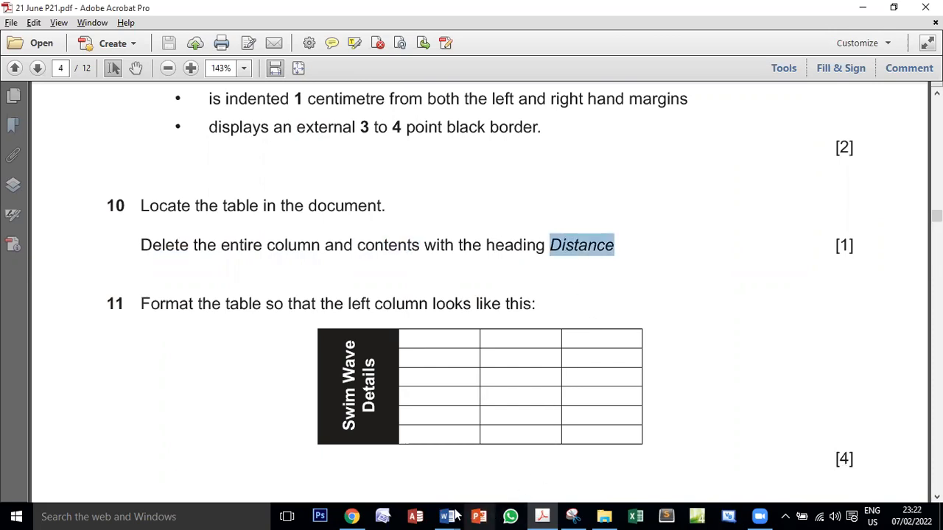
# Return to EVPACK, delete the entire Distance column from the swim wave table, and switch back to the exam PDF
pyautogui.moveTo(469, 510)
pyautogui.click(516, 467)
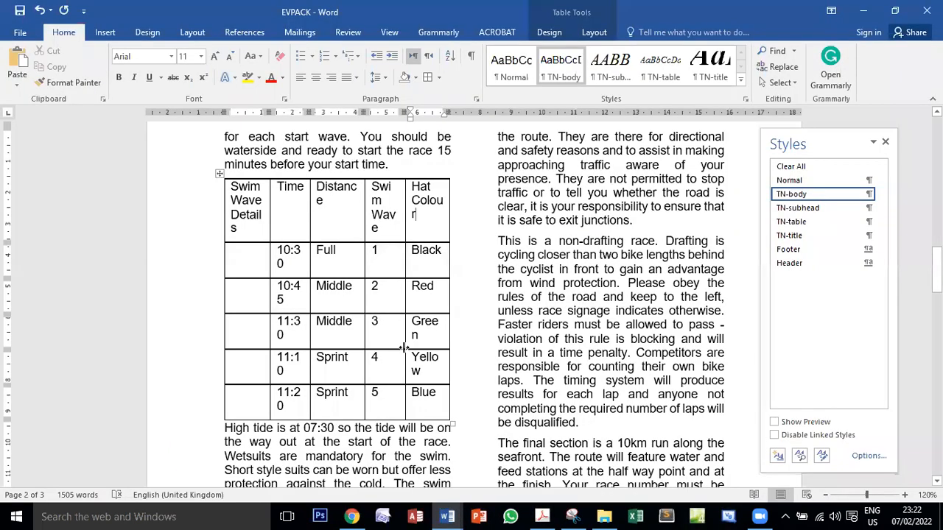
pyautogui.moveTo(337, 188); pyautogui.dragTo(321, 210)
pyautogui.moveTo(334, 261); pyautogui.dragTo(336, 406)
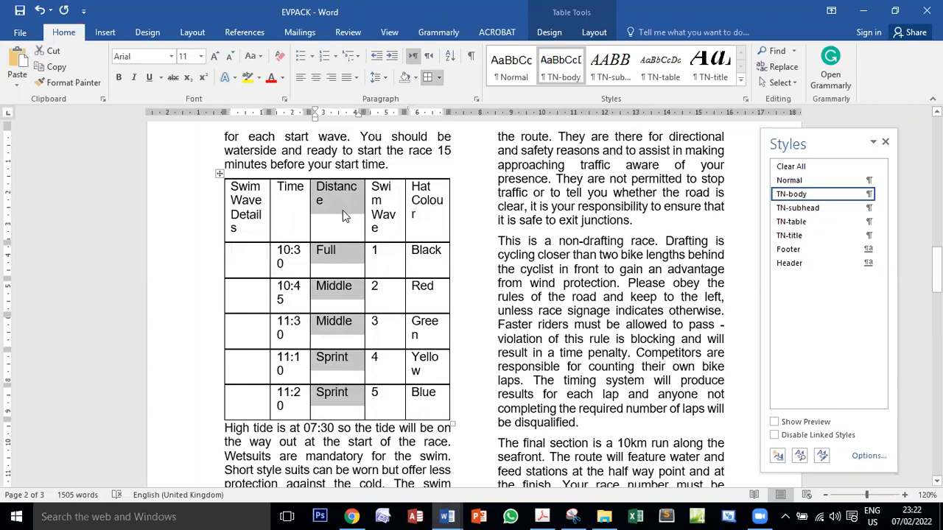
pyautogui.click(342, 209)
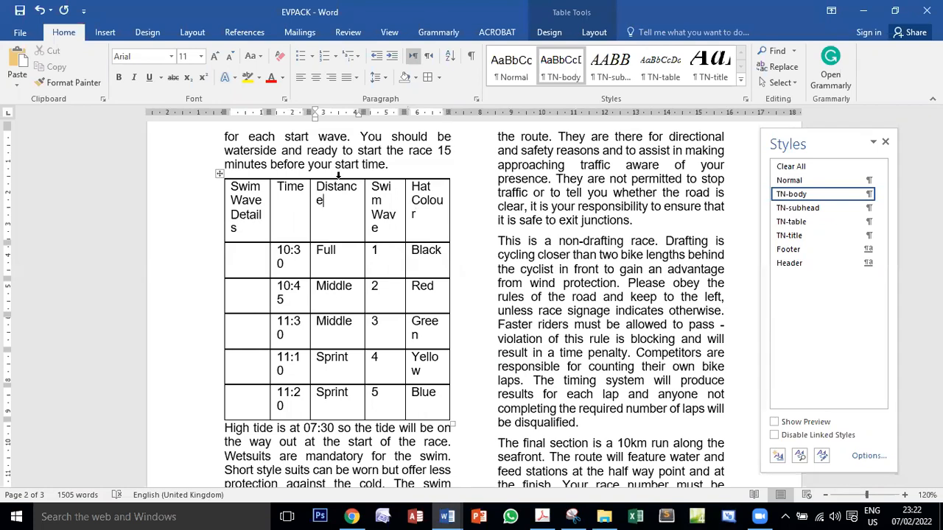
pyautogui.click(339, 176)
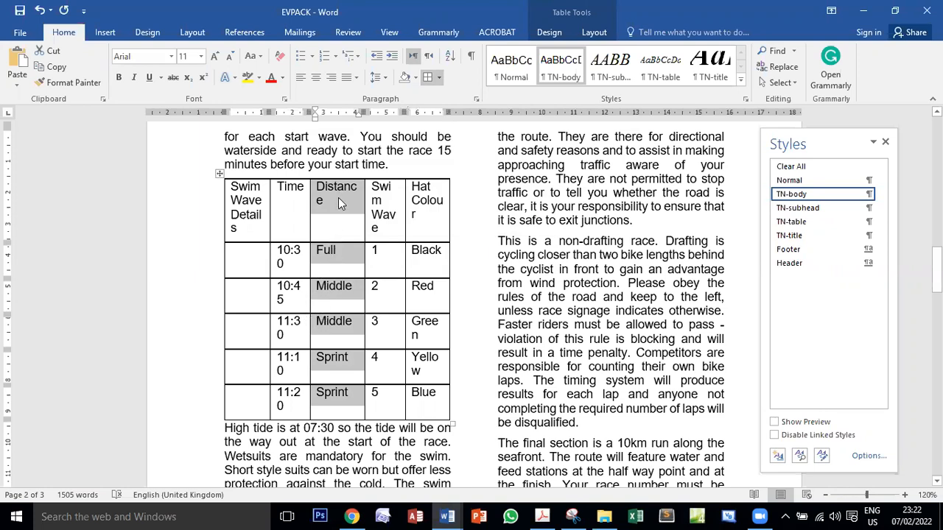
pyautogui.rightClick(338, 198)
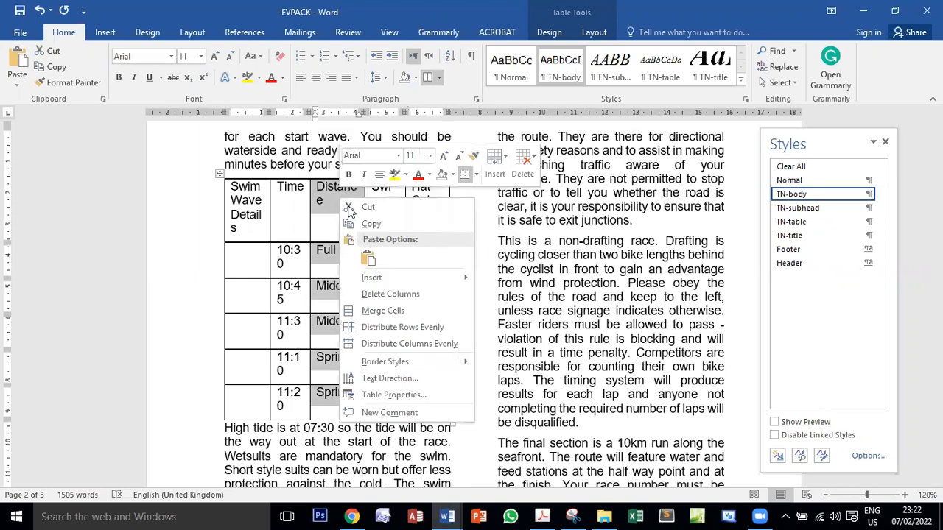
pyautogui.click(416, 292)
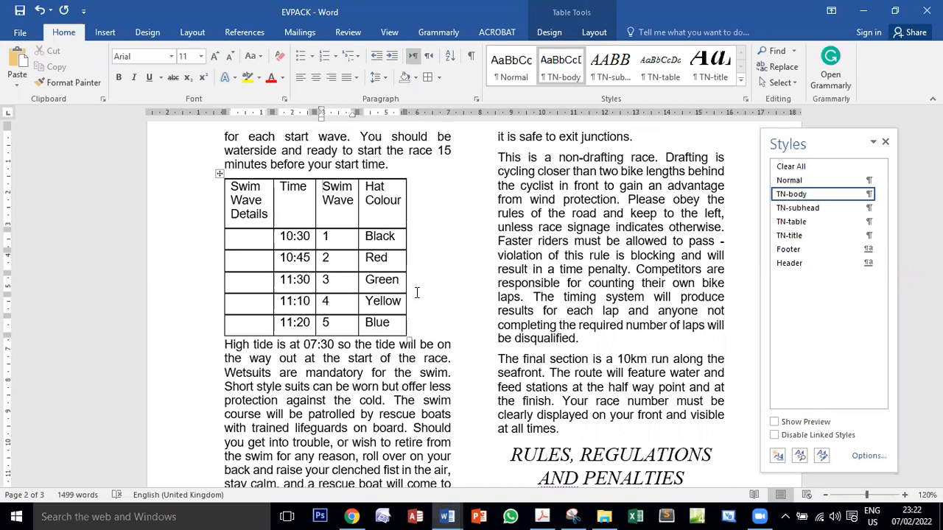
pyautogui.click(542, 516)
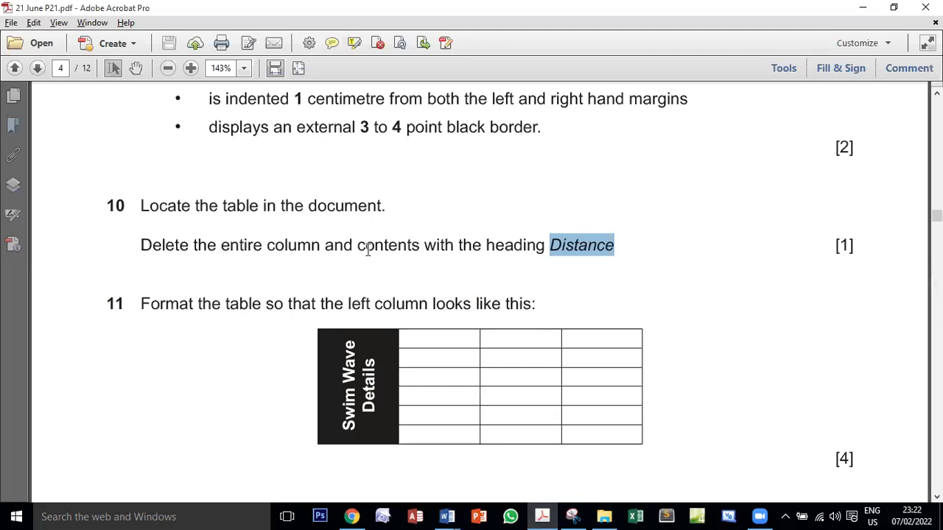
# Read tasks 10 and 11 in the exam PDF, examine the sample left column, and return to EVPACK
pyautogui.moveTo(291, 245); pyautogui.dragTo(587, 254)
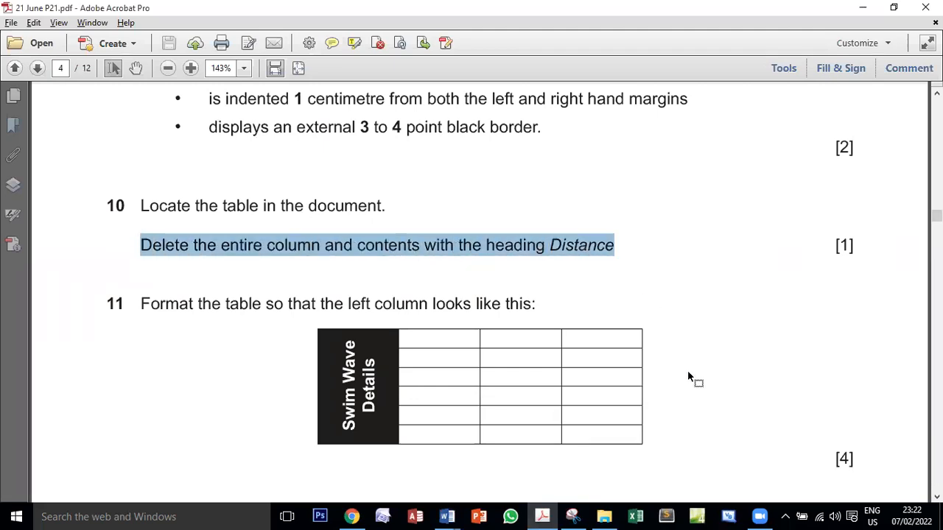
pyautogui.scroll(-3, 689, 377)
pyautogui.moveTo(141, 204); pyautogui.dragTo(500, 207)
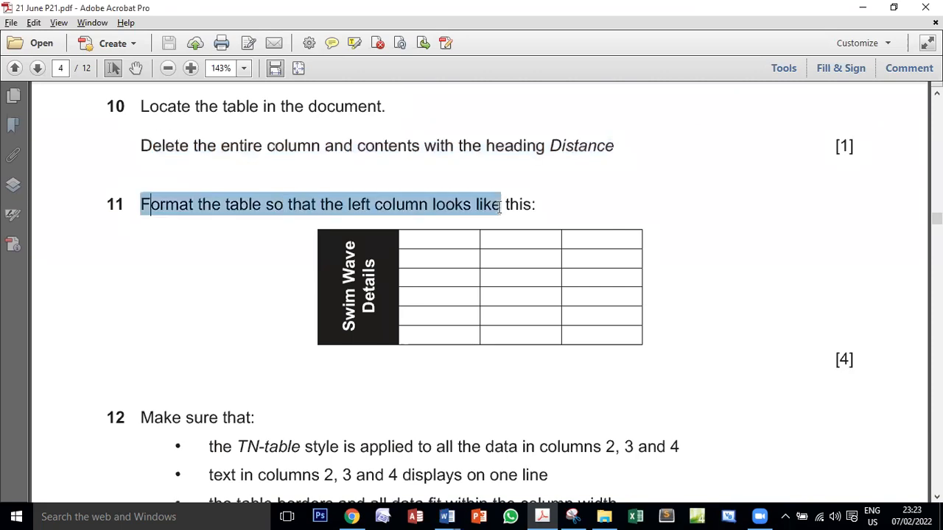
pyautogui.moveTo(346, 247); pyautogui.dragTo(372, 335)
pyautogui.click(434, 468)
pyautogui.click(447, 516)
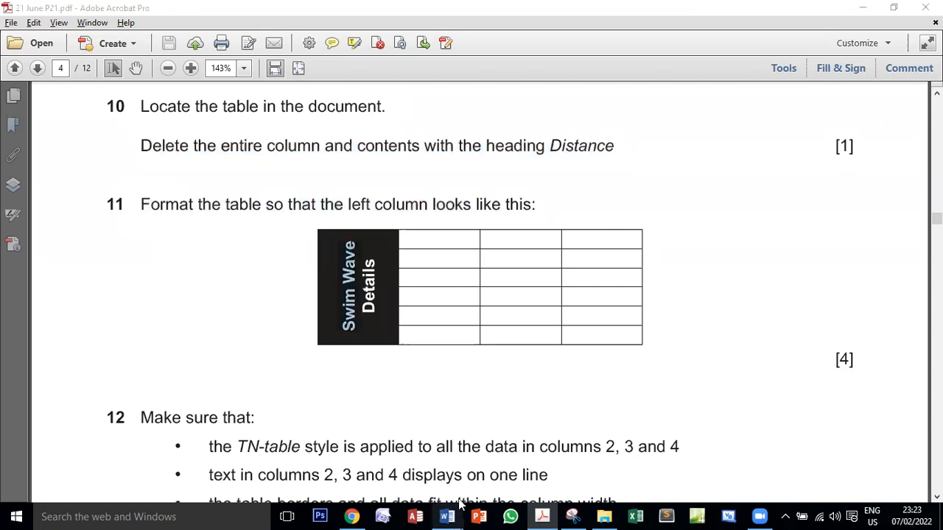
pyautogui.click(507, 460)
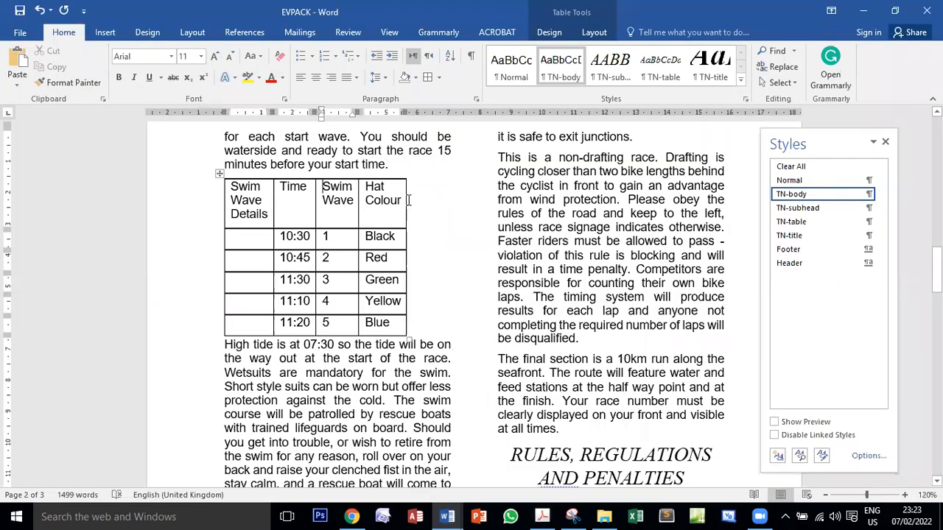
# Widen the swim wave table's columns so the table fills the text column and Hat Colour fits on one line
pyautogui.moveTo(406, 198); pyautogui.dragTo(449, 198)
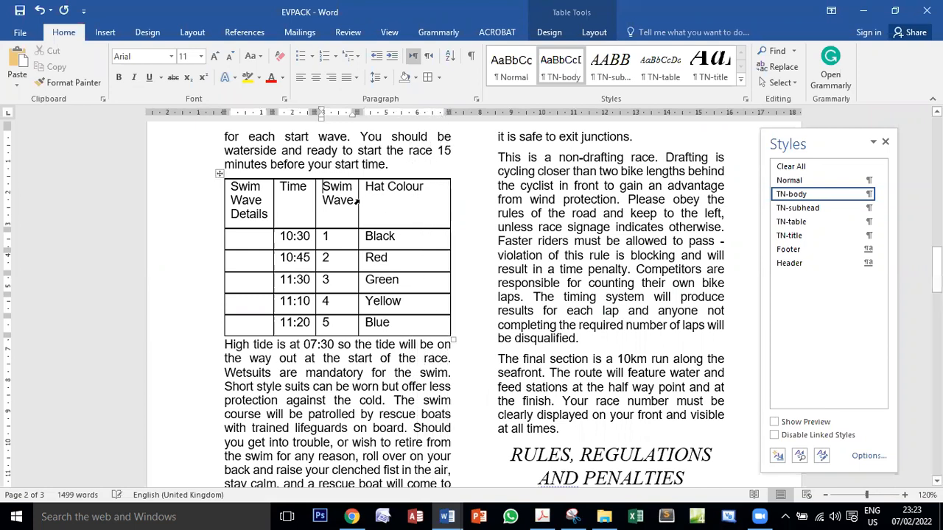
pyautogui.moveTo(359, 199); pyautogui.dragTo(380, 200)
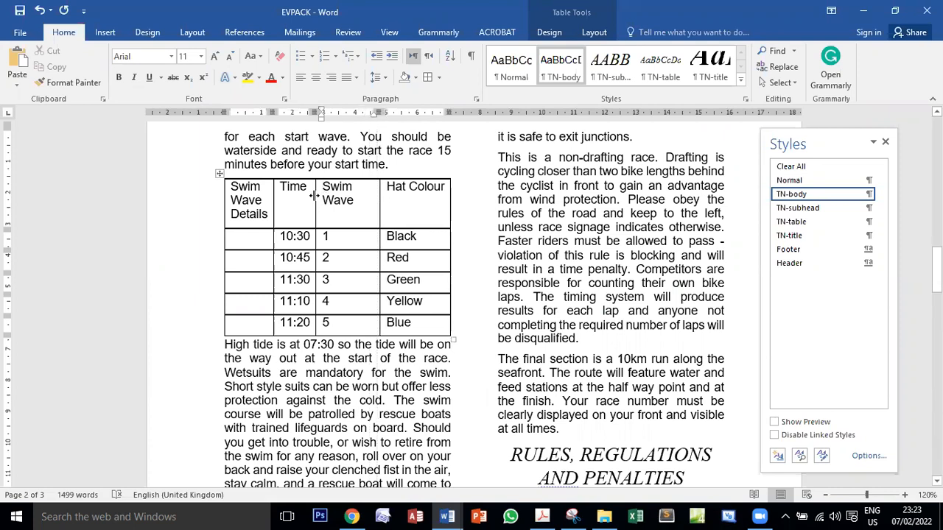
pyautogui.moveTo(315, 195); pyautogui.dragTo(336, 195)
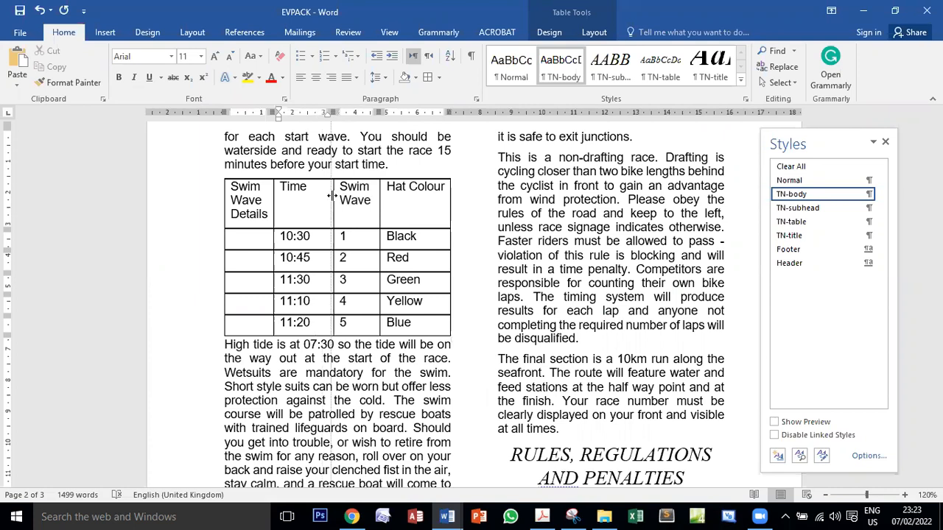
pyautogui.moveTo(272, 194); pyautogui.dragTo(253, 326)
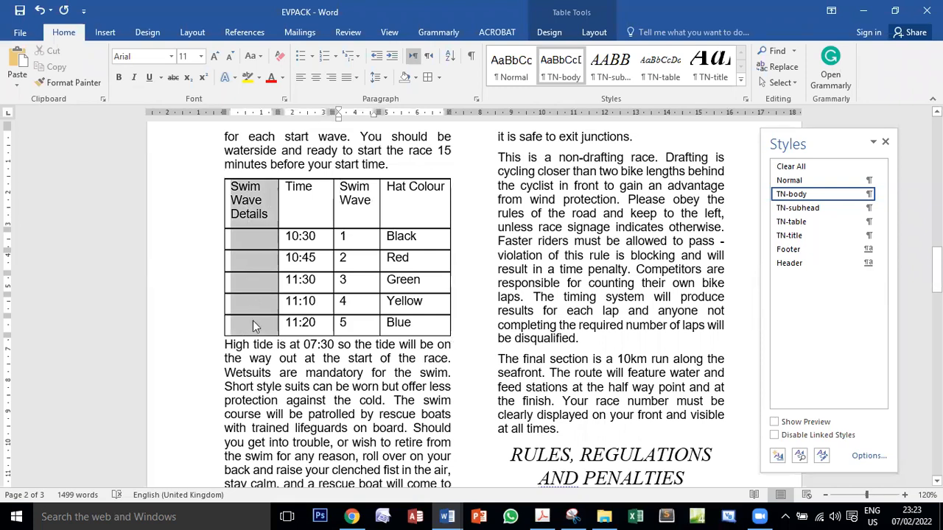
# Check task 11's sample in the exam PDF, return to EVPACK, and merge all cells of the table's left column
pyautogui.click(541, 516)
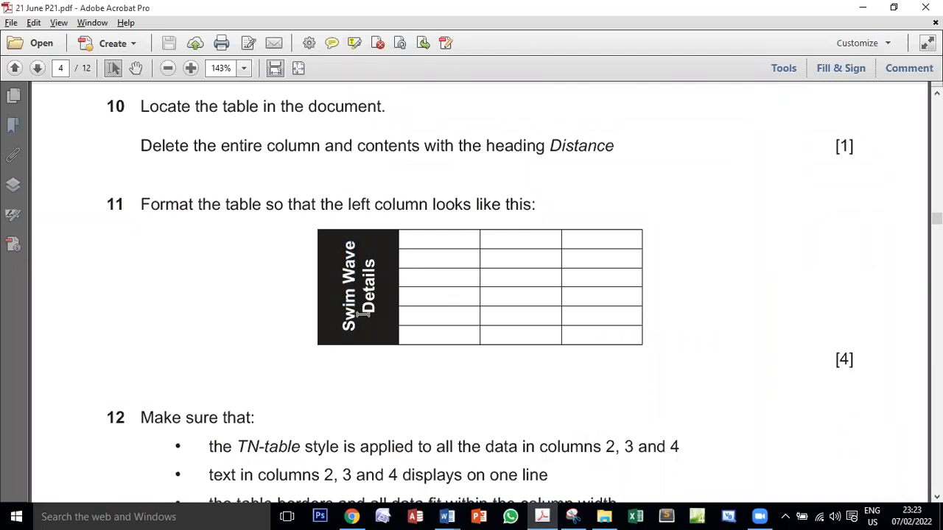
pyautogui.click(447, 517)
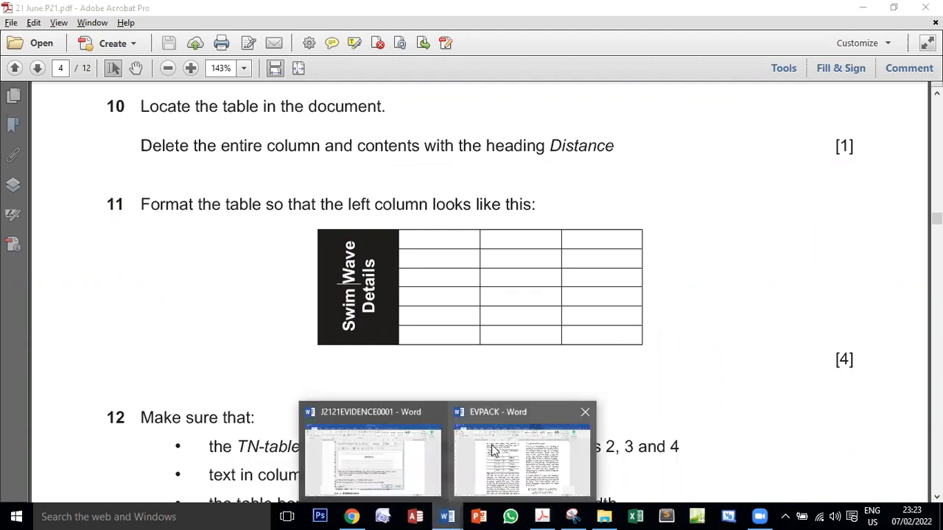
pyautogui.click(493, 451)
pyautogui.click(261, 256)
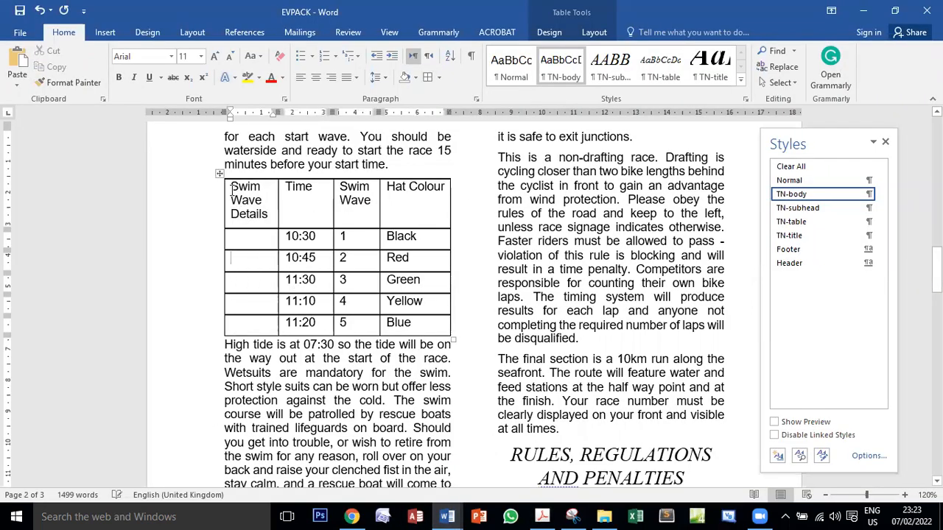
pyautogui.moveTo(233, 189); pyautogui.dragTo(252, 321)
pyautogui.rightClick(255, 320)
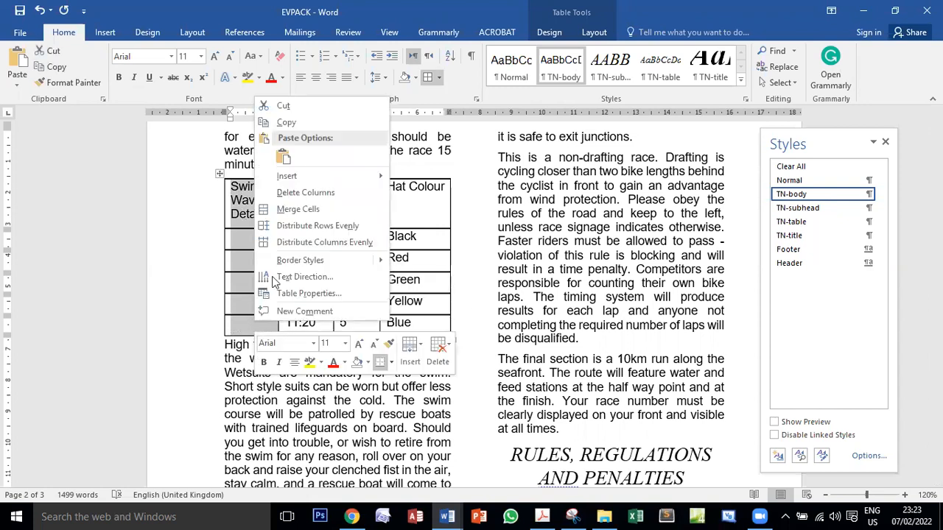
pyautogui.click(308, 211)
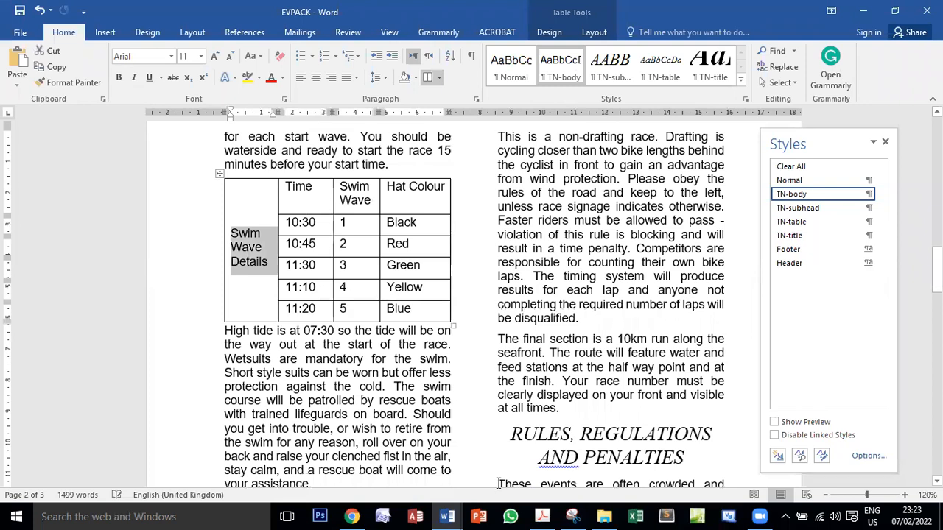
# Switch to the exam PDF, examine the text orientation in task 11's sample column, and return to EVPACK
pyautogui.click(543, 516)
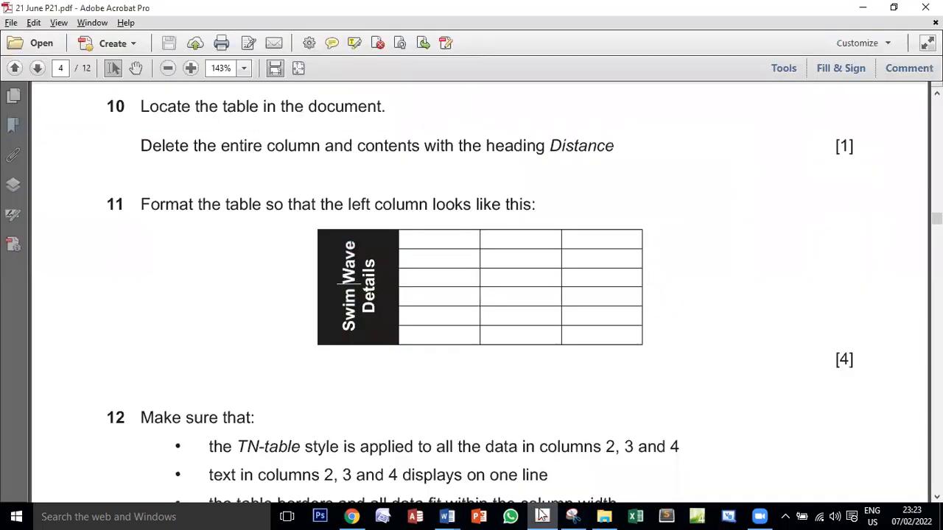
pyautogui.moveTo(350, 329); pyautogui.dragTo(349, 240)
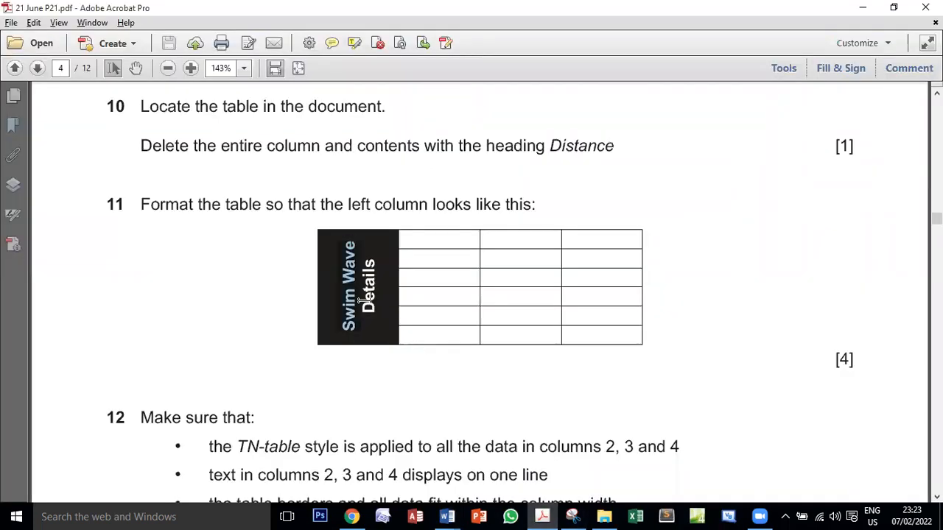
pyautogui.moveTo(371, 304); pyautogui.dragTo(371, 260)
pyautogui.moveTo(337, 324); pyautogui.dragTo(337, 246)
pyautogui.moveTo(447, 517)
pyautogui.click(514, 464)
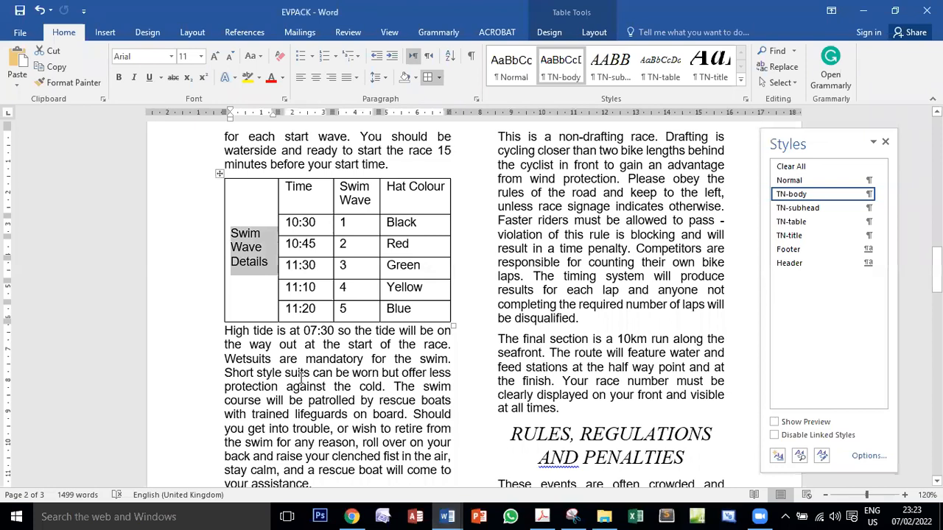
# Rotate the Swim Wave Details text in the merged cell to read vertically from bottom to top
pyautogui.rightClick(246, 245)
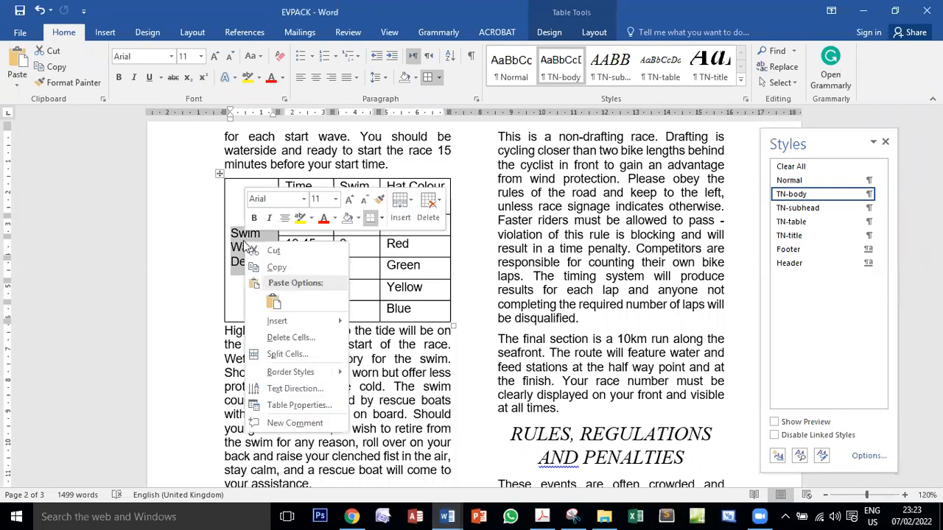
pyautogui.click(306, 391)
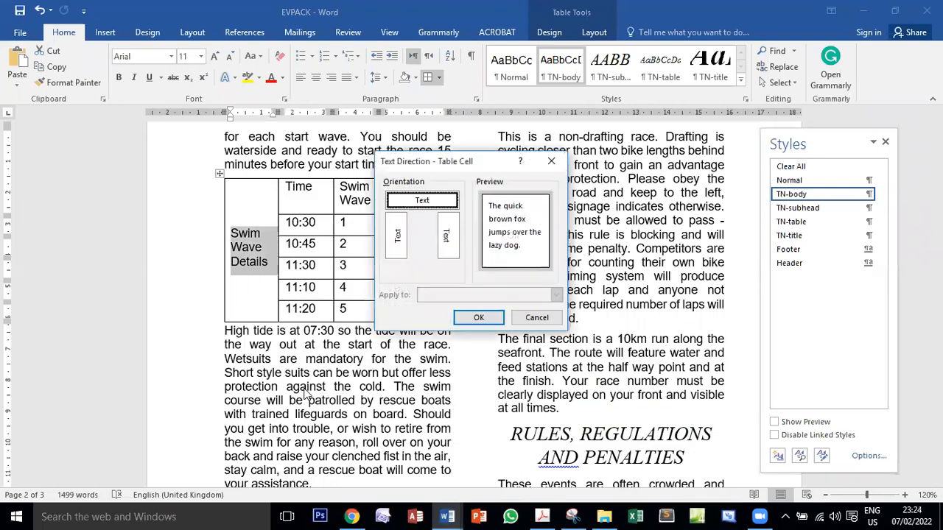
pyautogui.click(396, 235)
pyautogui.click(479, 317)
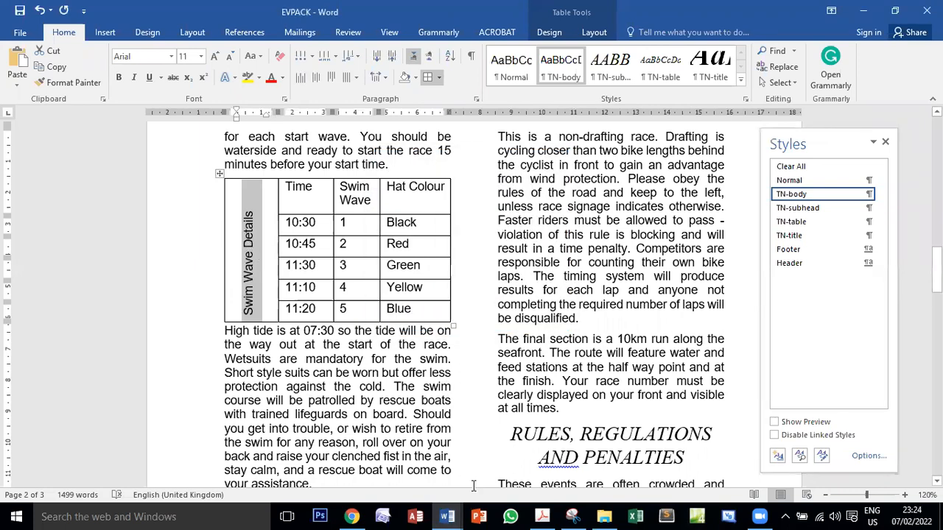
# Switch to the exam PDF, compare the text and fill colours in task 11's sample column, and return to EVPACK
pyautogui.click(541, 517)
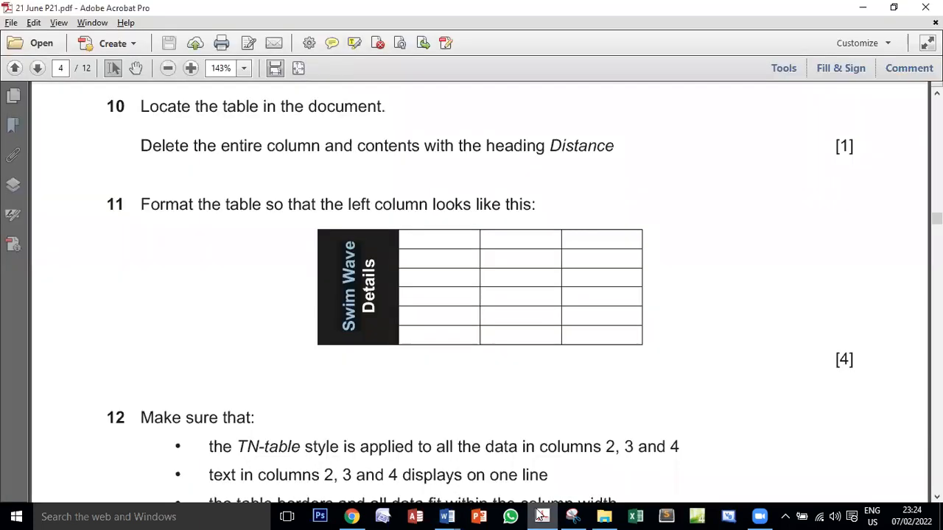
pyautogui.click(349, 288)
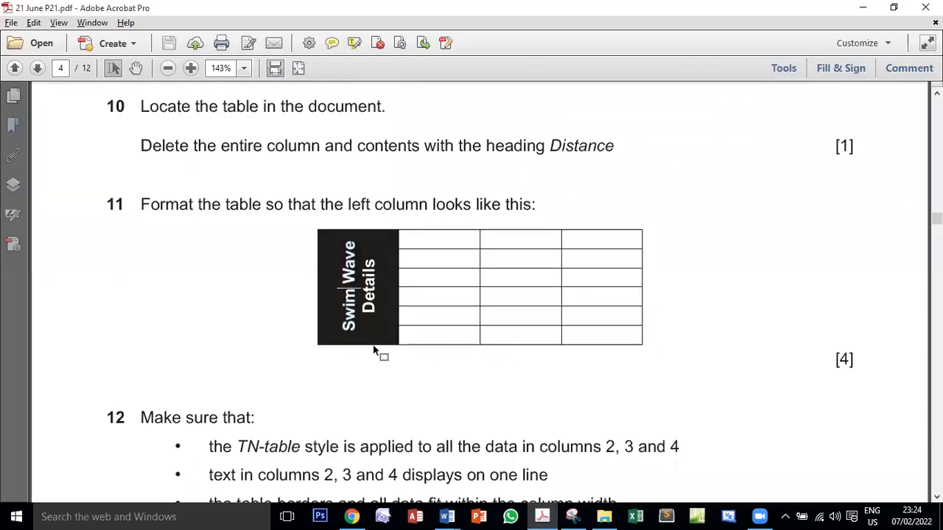
pyautogui.moveTo(347, 330); pyautogui.dragTo(338, 260)
pyautogui.click(451, 516)
pyautogui.click(518, 457)
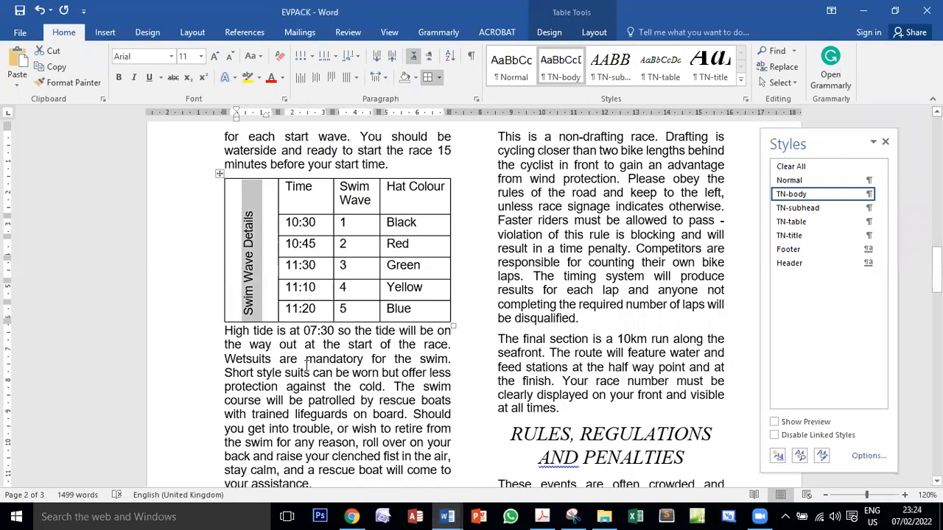
# Set the Swim Wave Details text colour to white and shade its merged cell black
pyautogui.click(285, 82)
pyautogui.click(273, 124)
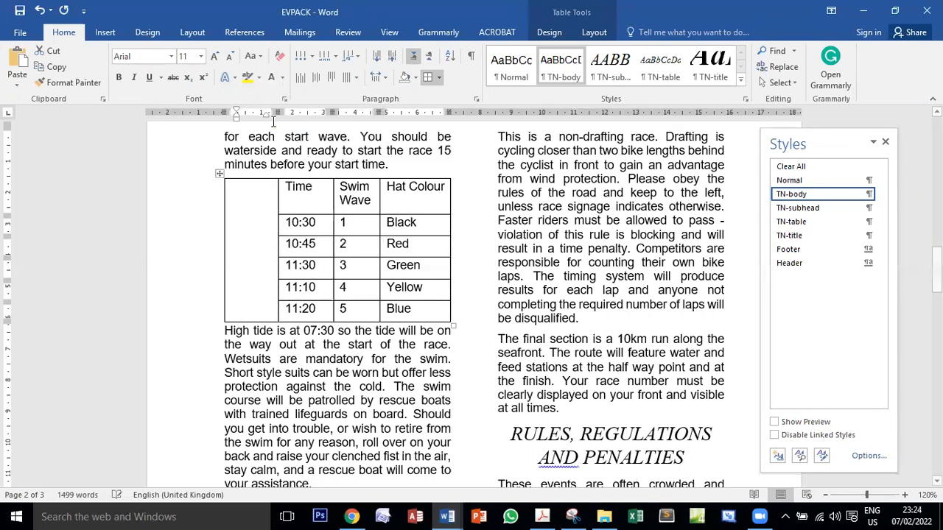
pyautogui.click(416, 79)
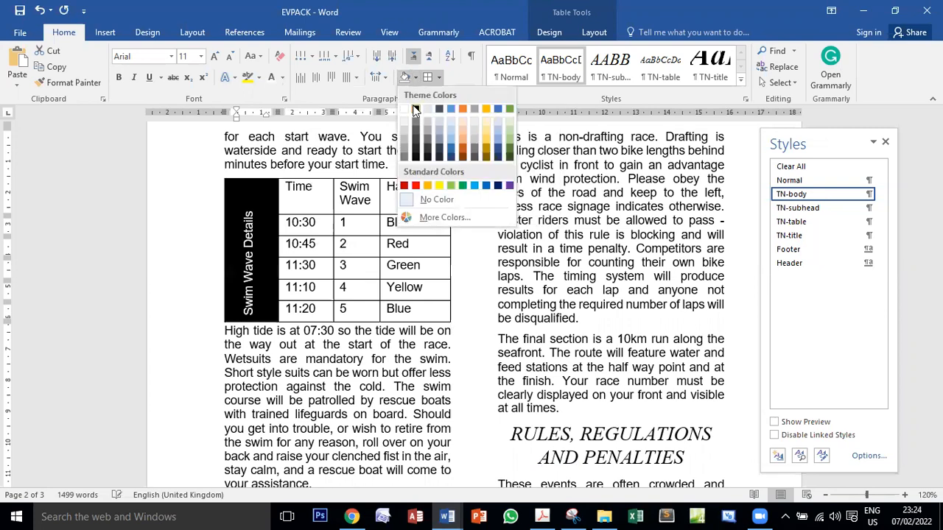
pyautogui.click(415, 109)
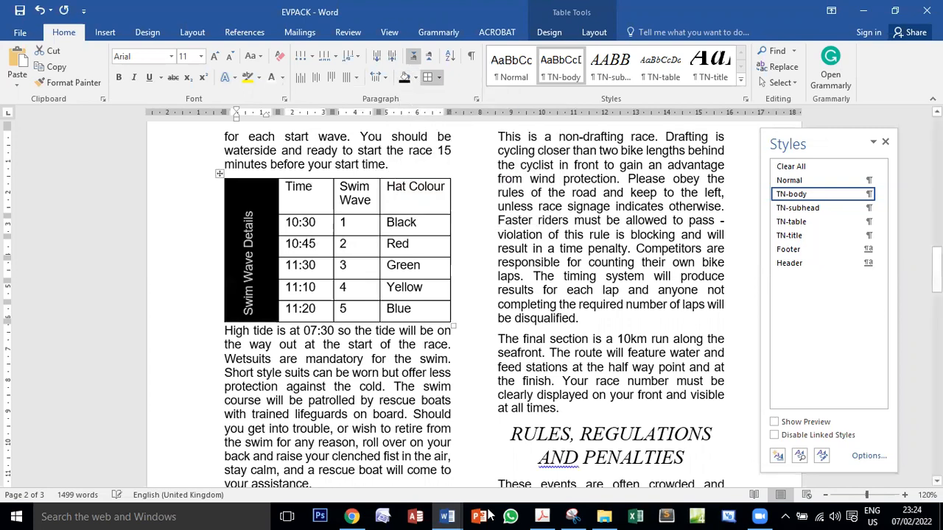
# Glance at the exam PDF, return to EVPACK, and centre the Swim Wave Details text within the height of its merged cell
pyautogui.click(542, 516)
pyautogui.click(542, 516)
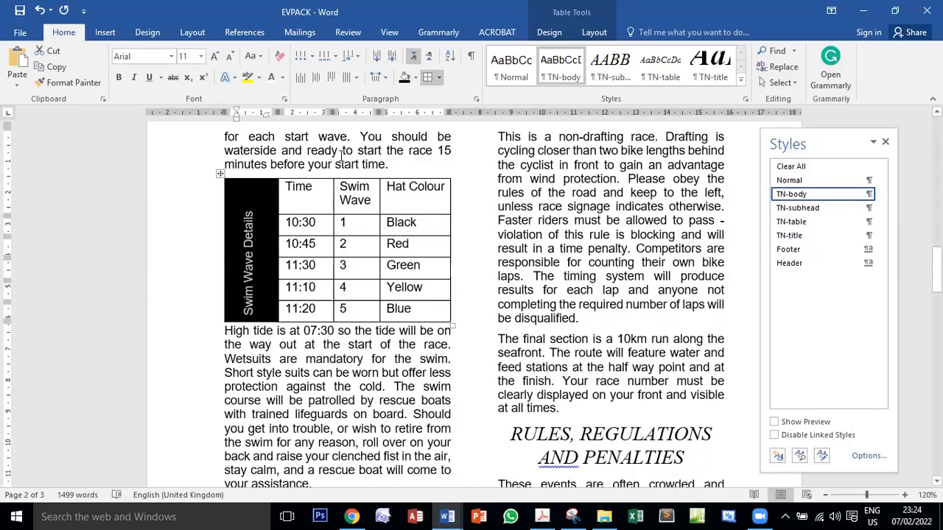
pyautogui.click(319, 81)
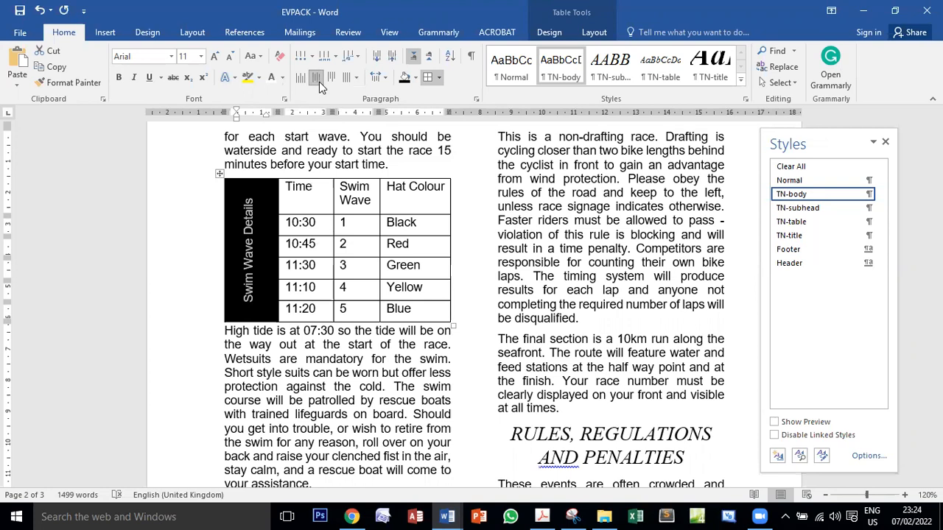
pyautogui.click(250, 228)
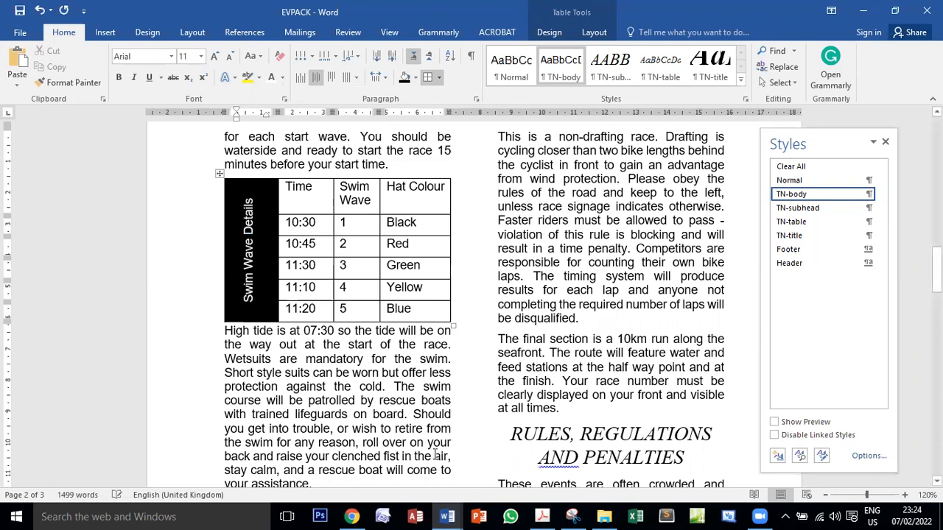
# Switch to the exam PDF, compare the finished left column with task 11's sample, and return to EVPACK
pyautogui.click(542, 516)
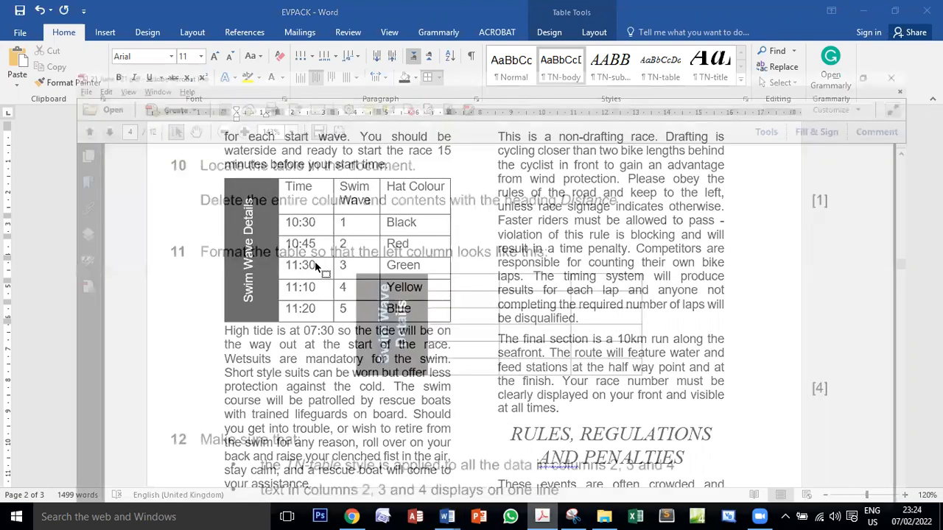
pyautogui.moveTo(354, 242); pyautogui.dragTo(358, 255)
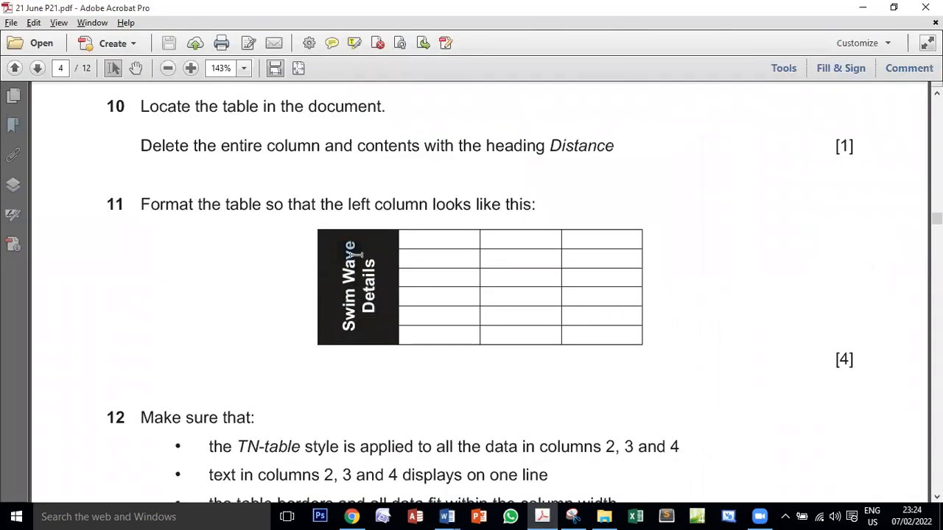
pyautogui.moveTo(350, 333); pyautogui.dragTo(341, 254)
pyautogui.doubleClick(358, 272)
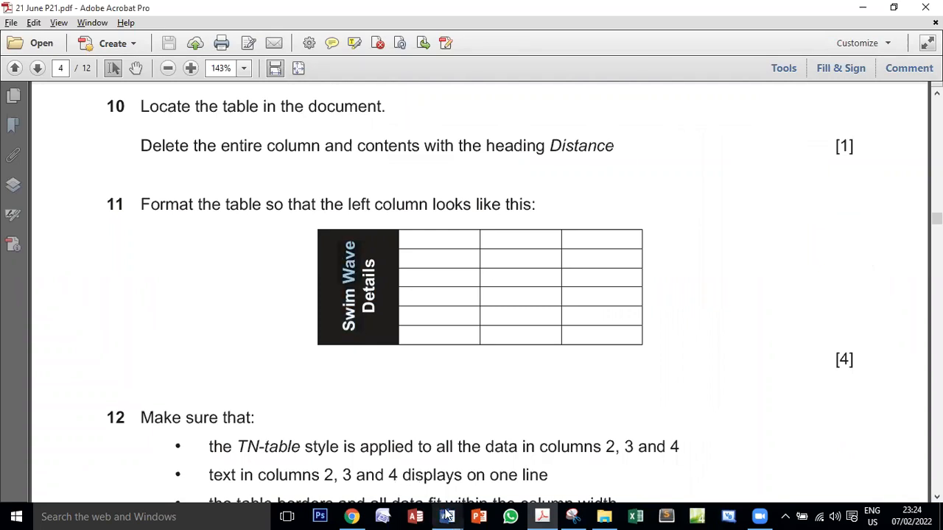
pyautogui.moveTo(447, 517)
pyautogui.click(532, 457)
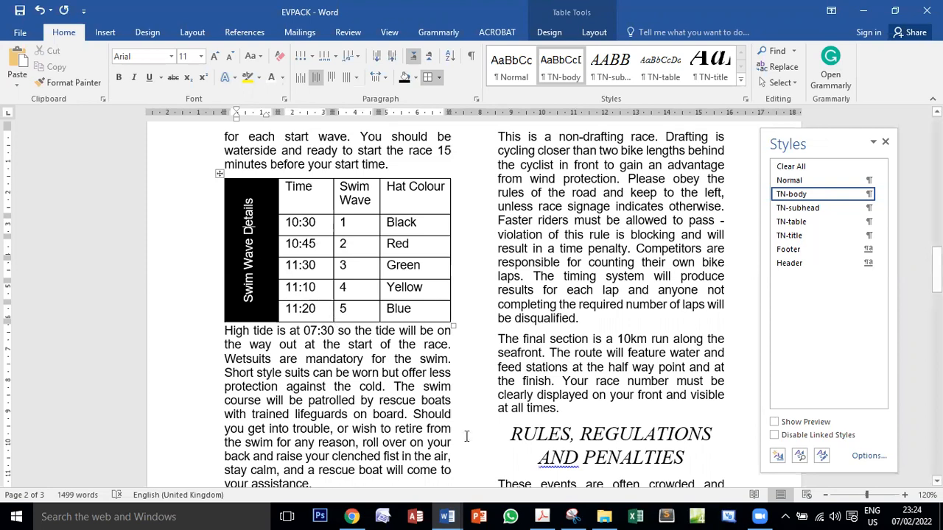
# Switch to the exam PDF, recheck task 11's instruction, and read task 12's table requirements
pyautogui.hotkey('alt', 'Tab')
pyautogui.moveTo(157, 206); pyautogui.dragTo(533, 206)
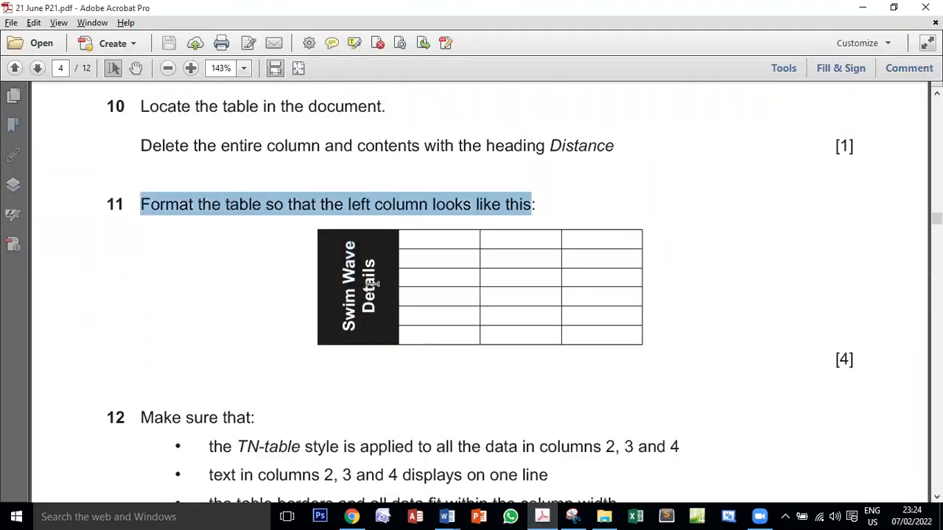
pyautogui.scroll(-3, 402, 276)
pyautogui.scroll(-1, 400, 273)
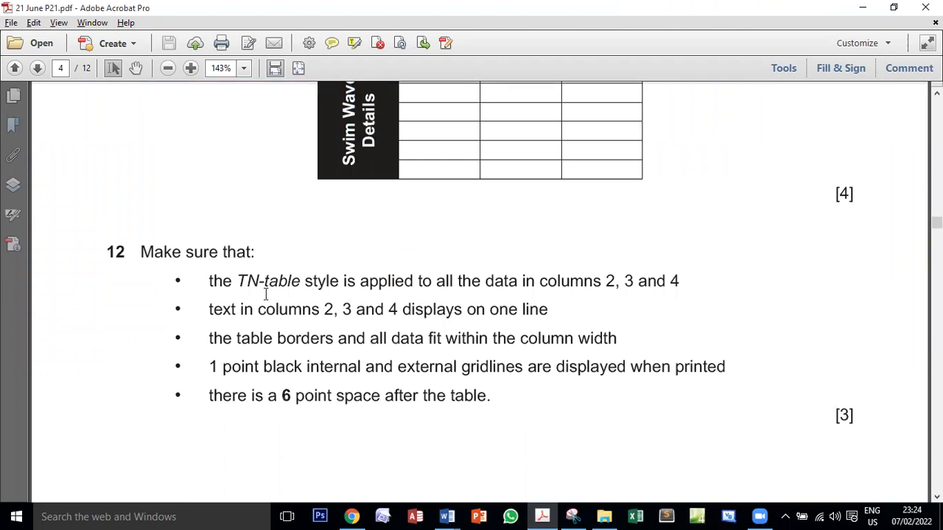
# Recheck task 12's style requirement, switch to EVPACK, and apply the TN-table style to all data in table columns 2, 3 and 4
pyautogui.moveTo(245, 280); pyautogui.dragTo(679, 270)
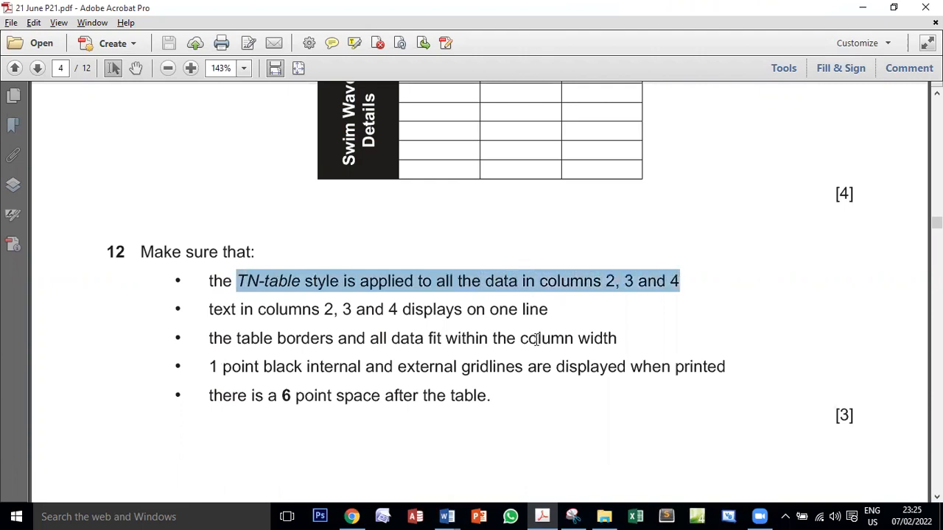
pyautogui.moveTo(447, 517)
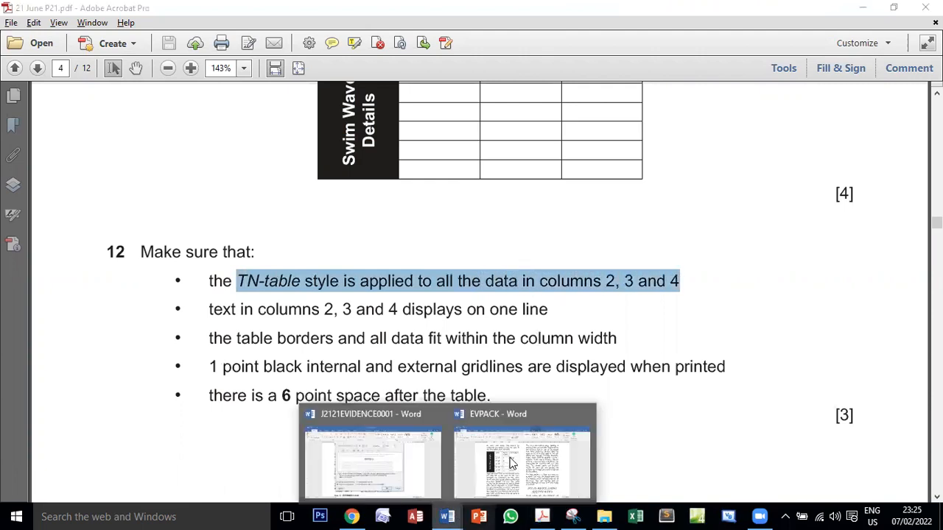
pyautogui.click(515, 451)
pyautogui.moveTo(292, 185); pyautogui.dragTo(414, 309)
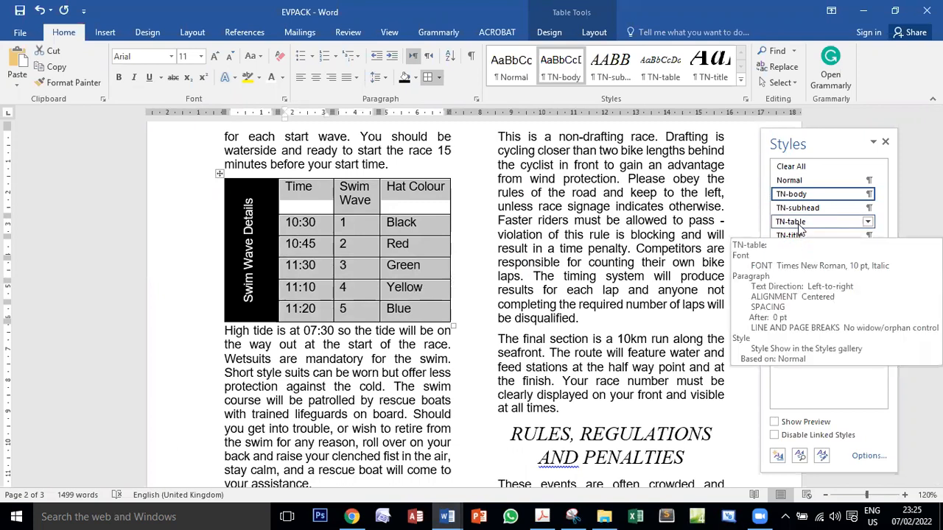
pyautogui.click(799, 222)
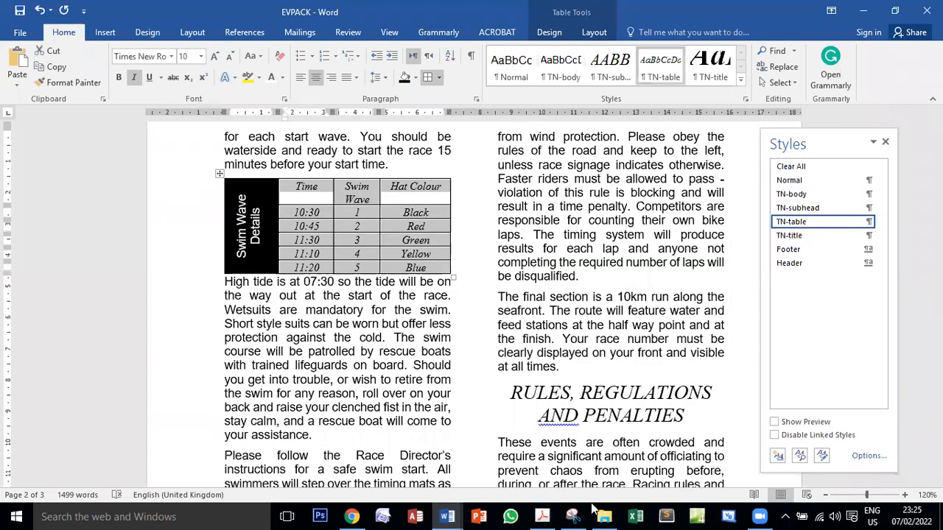
# Switch to the exam PDF, reread the TN-table requirement, and read the one-line text requirement for columns 2, 3 and 4
pyautogui.click(542, 517)
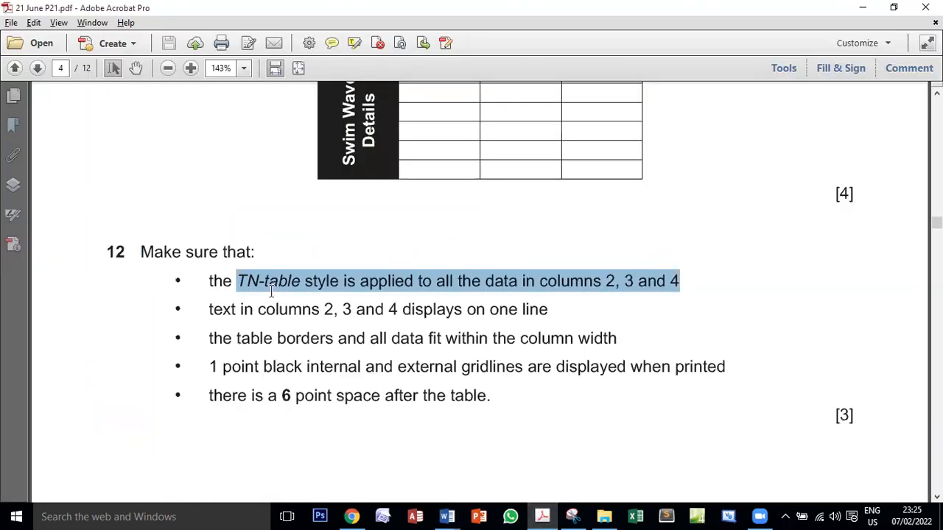
pyautogui.click(319, 275)
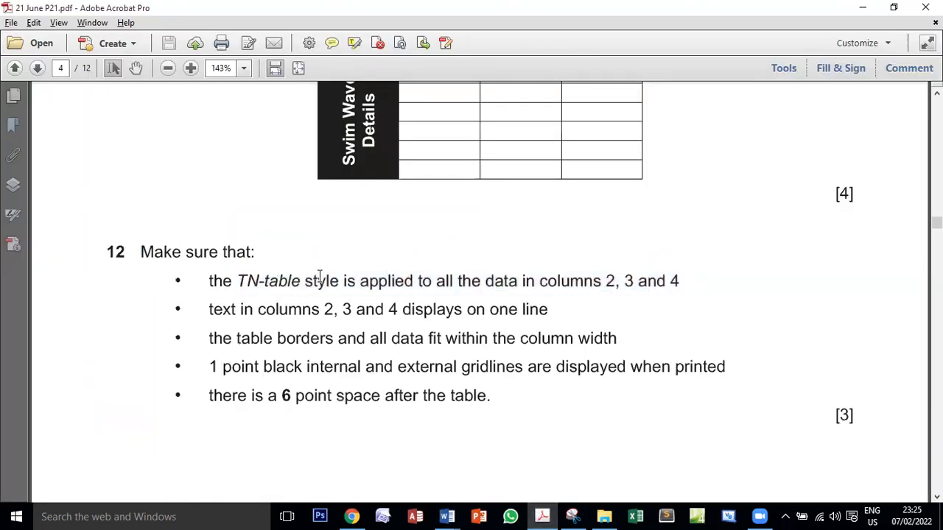
pyautogui.doubleClick(472, 272)
pyautogui.moveTo(604, 281); pyautogui.dragTo(689, 279)
pyautogui.moveTo(223, 310); pyautogui.dragTo(525, 310)
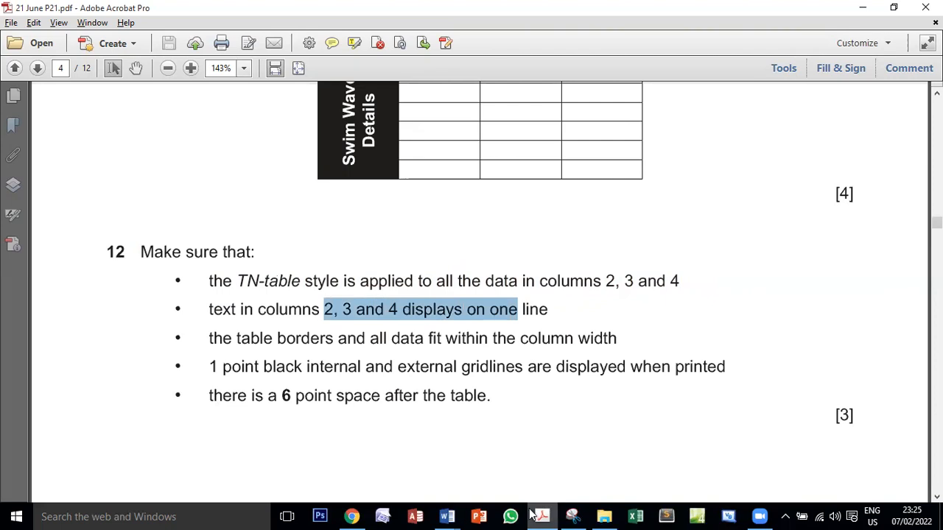
# Return to EVPACK, narrow the Time column, and widen the Swim Wave column on both sides so its heading fits on one line
pyautogui.moveTo(447, 516)
pyautogui.click(516, 472)
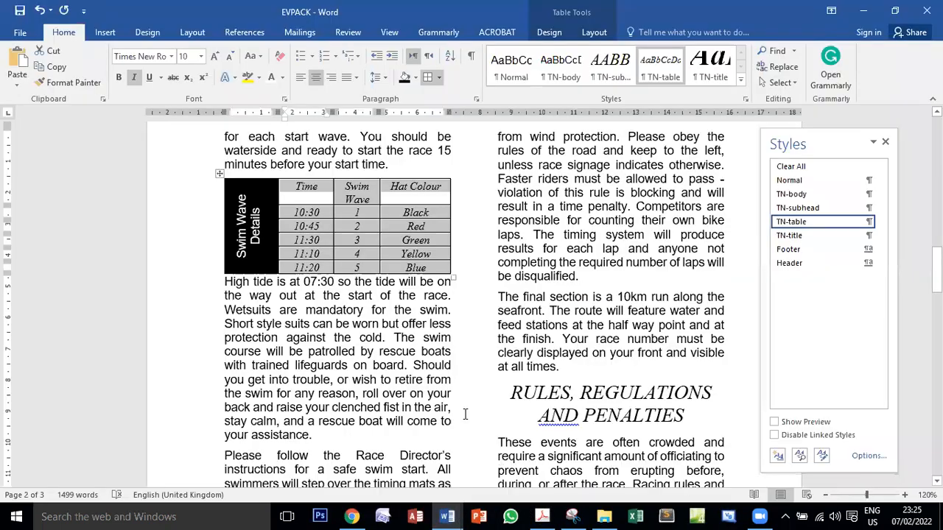
pyautogui.click(361, 204)
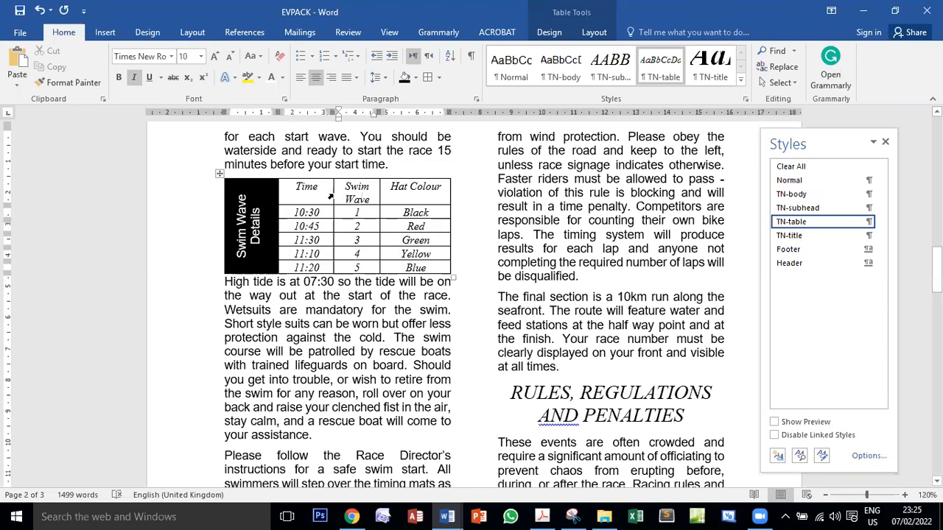
pyautogui.moveTo(334, 194); pyautogui.dragTo(317, 194)
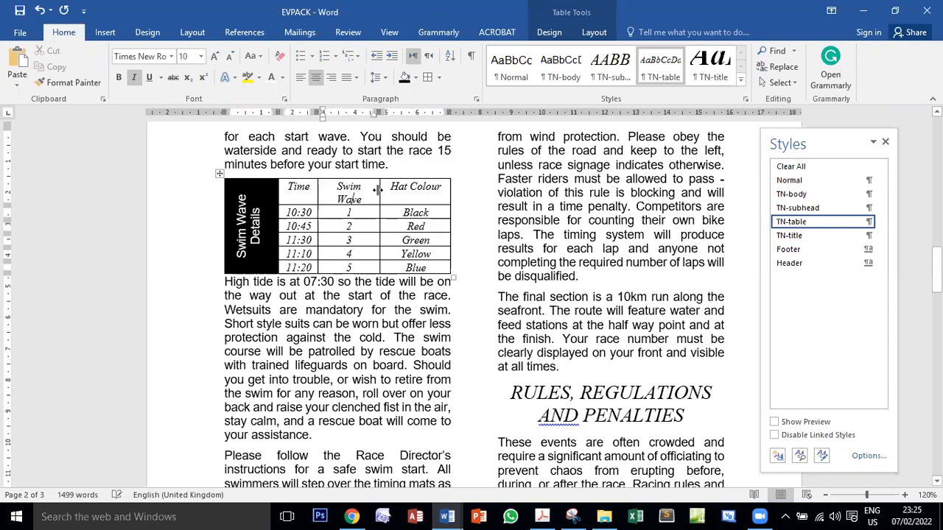
pyautogui.moveTo(377, 191); pyautogui.dragTo(384, 189)
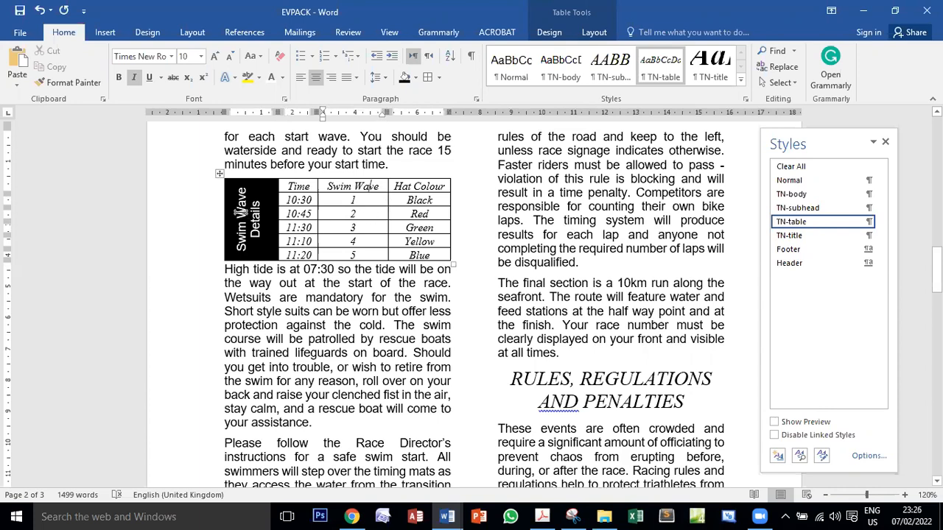
# Read the exam PDF's requirement on table borders fitting the column width, and return to EVPACK to check the table against it
pyautogui.click(542, 515)
pyautogui.moveTo(209, 338); pyautogui.dragTo(611, 341)
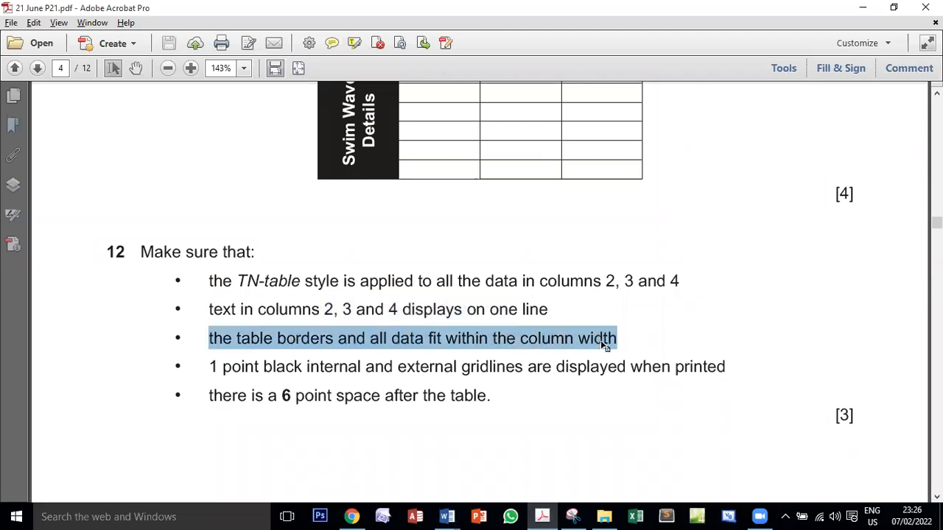
pyautogui.click(451, 515)
pyautogui.click(487, 465)
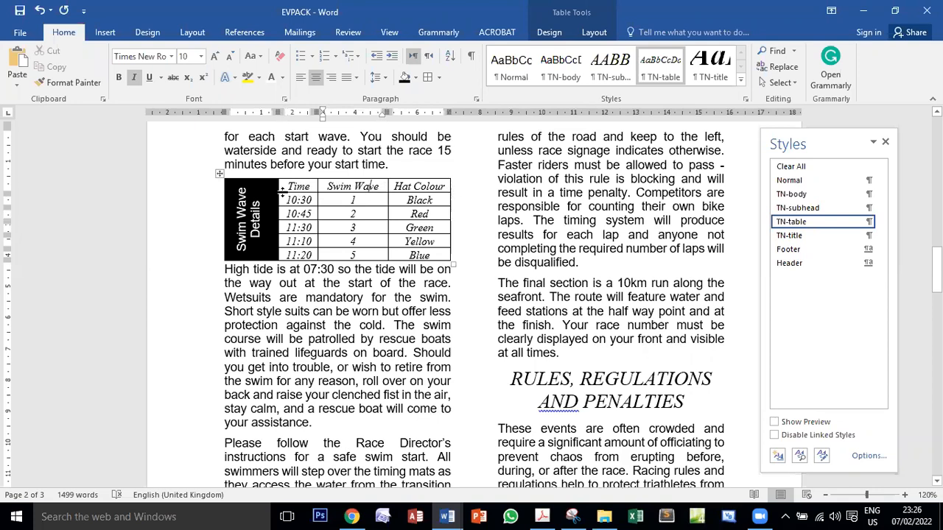
# Switch to the exam PDF and read task 12's requirements for gridlines and the space after the table
pyautogui.click(541, 516)
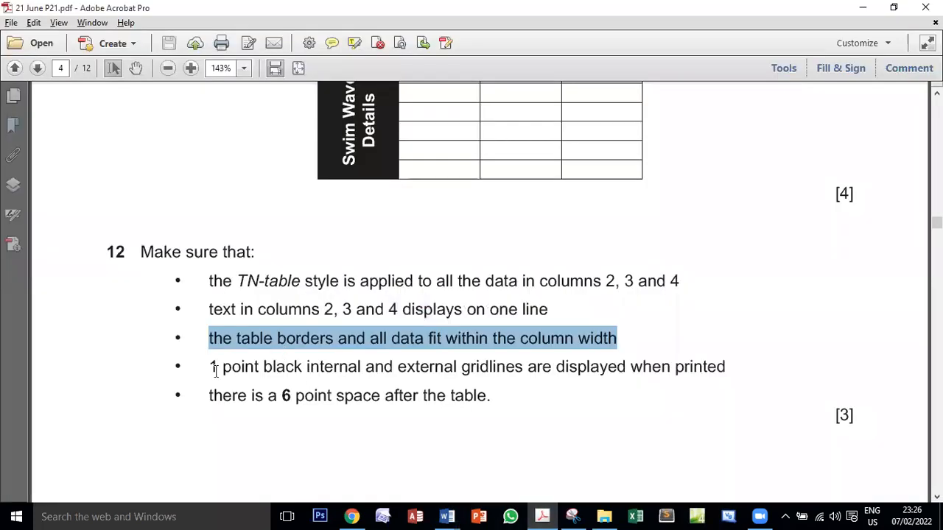
pyautogui.moveTo(207, 368); pyautogui.dragTo(643, 362)
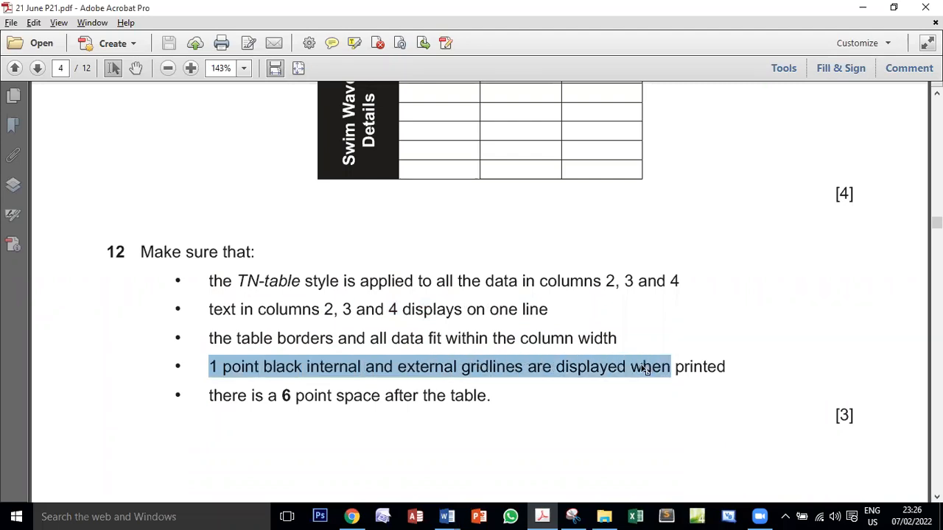
pyautogui.scroll(-3, 448, 421)
pyautogui.moveTo(210, 297); pyautogui.dragTo(492, 299)
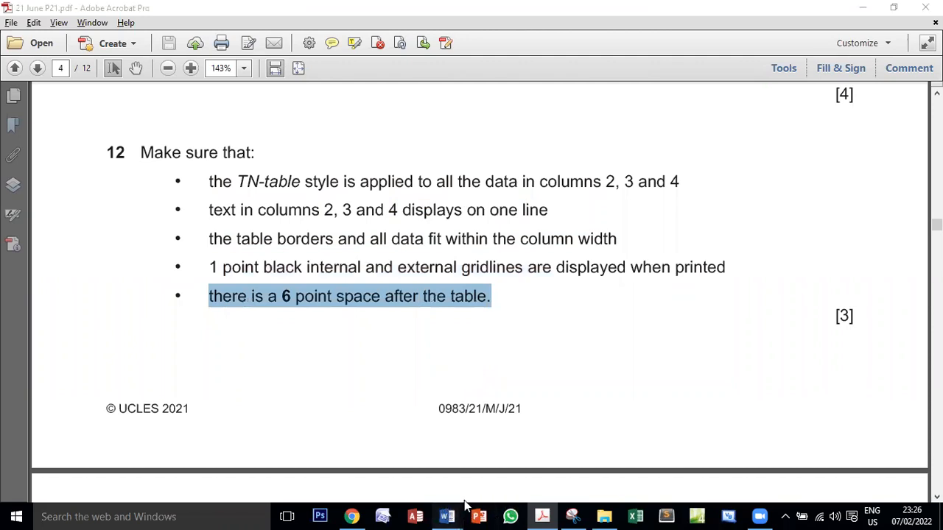
# Return to EVPACK and select the first line of the High tide paragraph directly below the table
pyautogui.click(448, 516)
pyautogui.moveTo(222, 270); pyautogui.dragTo(448, 276)
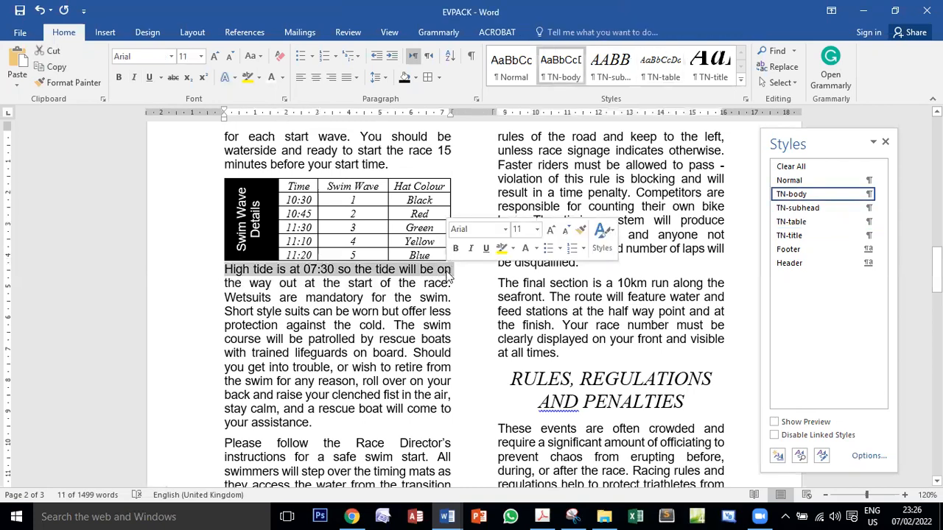
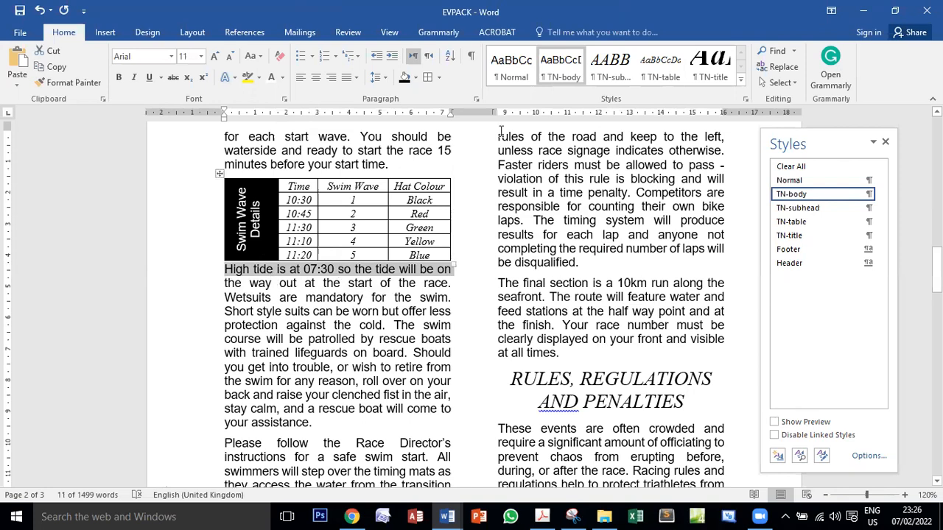
# Set the spacing before the High tide paragraph below the table to 6 pt and save the document
pyautogui.click(477, 101)
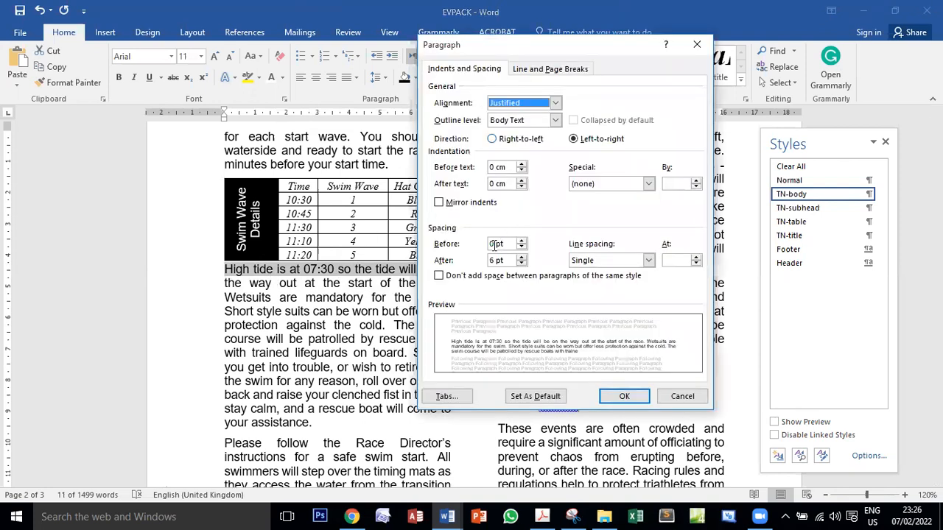
pyautogui.moveTo(493, 244); pyautogui.dragTo(486, 253)
pyautogui.write('6')
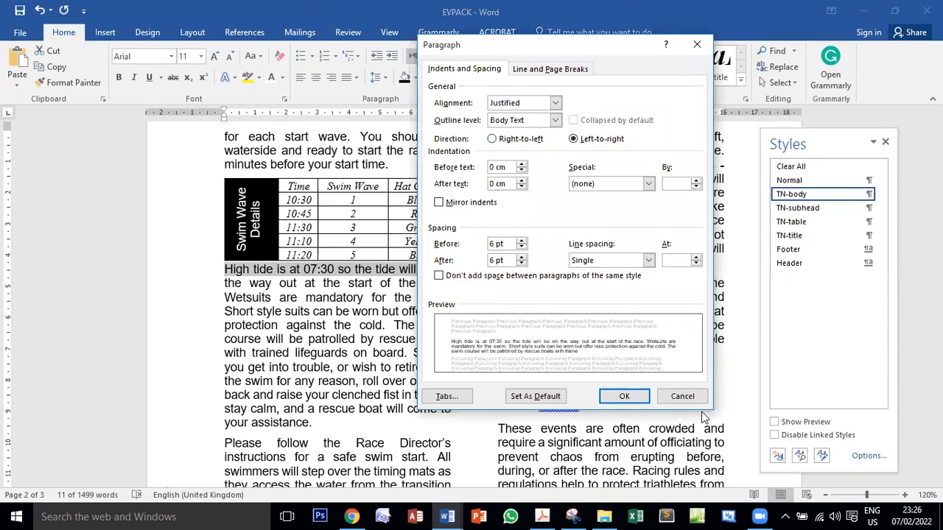
pyautogui.click(625, 398)
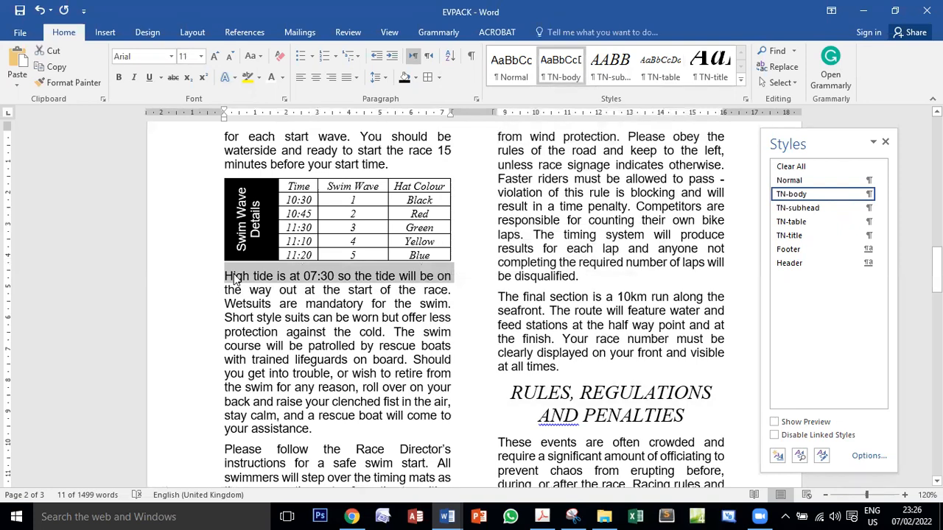
pyautogui.click(20, 10)
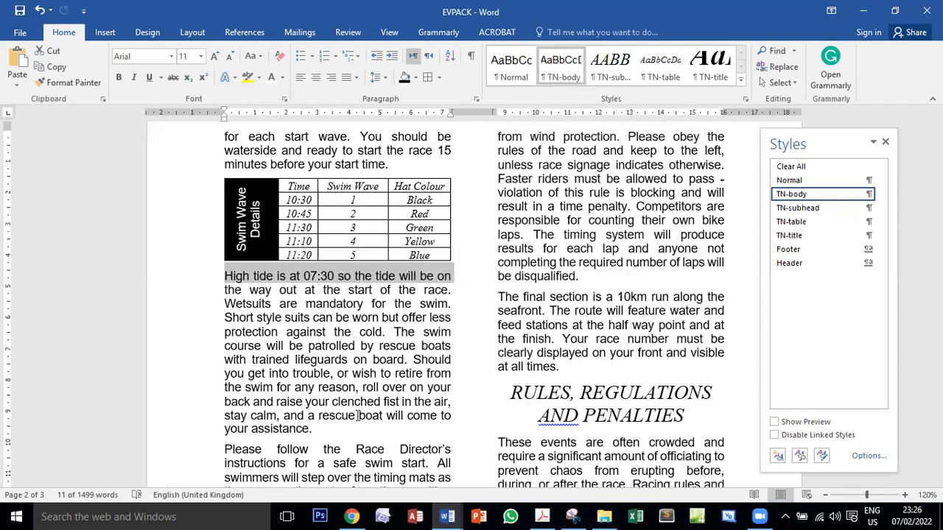
# Switch to the exam PDF and read which image task 13 wants imported and the paragraph it belongs in
pyautogui.click(542, 516)
pyautogui.scroll(-10, 458, 367)
pyautogui.scroll(-6, 458, 366)
pyautogui.scroll(10, 458, 366)
pyautogui.scroll(-2, 212, 241)
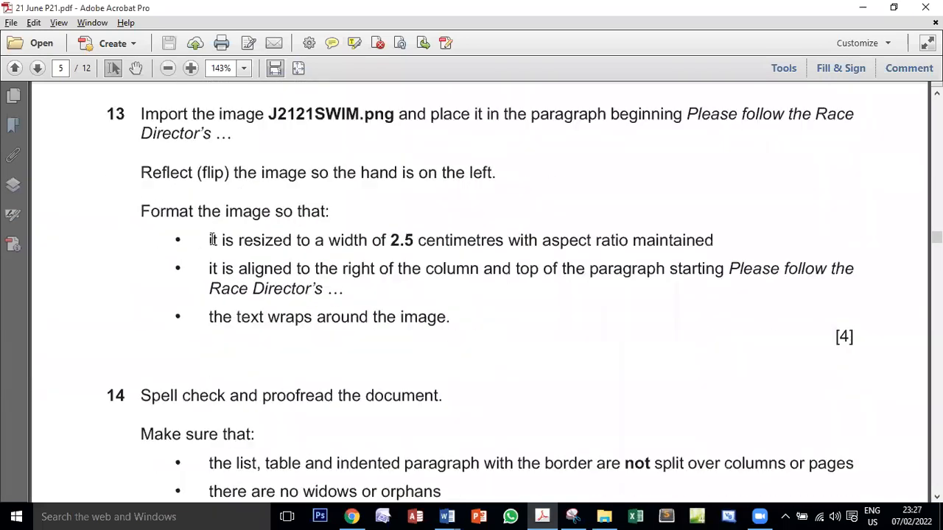
pyautogui.doubleClick(294, 109)
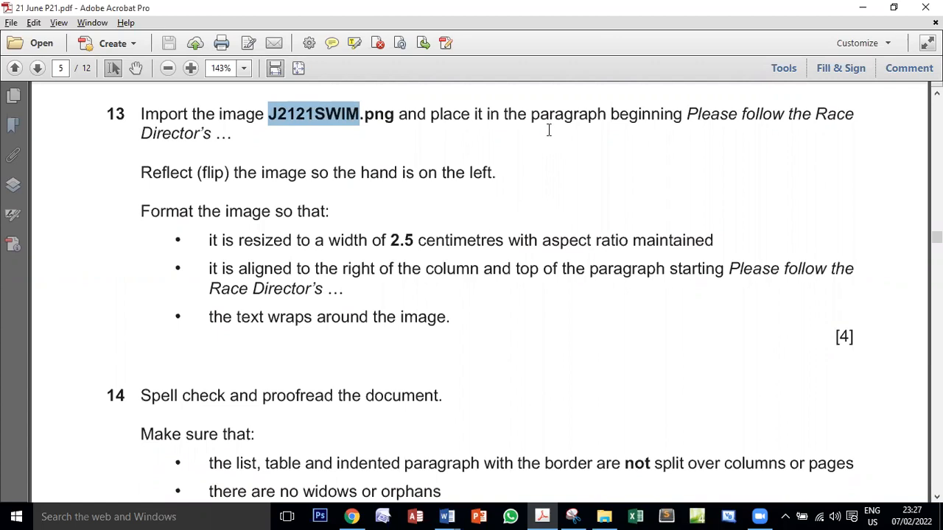
pyautogui.click(617, 114)
pyautogui.moveTo(687, 114); pyautogui.dragTo(782, 112)
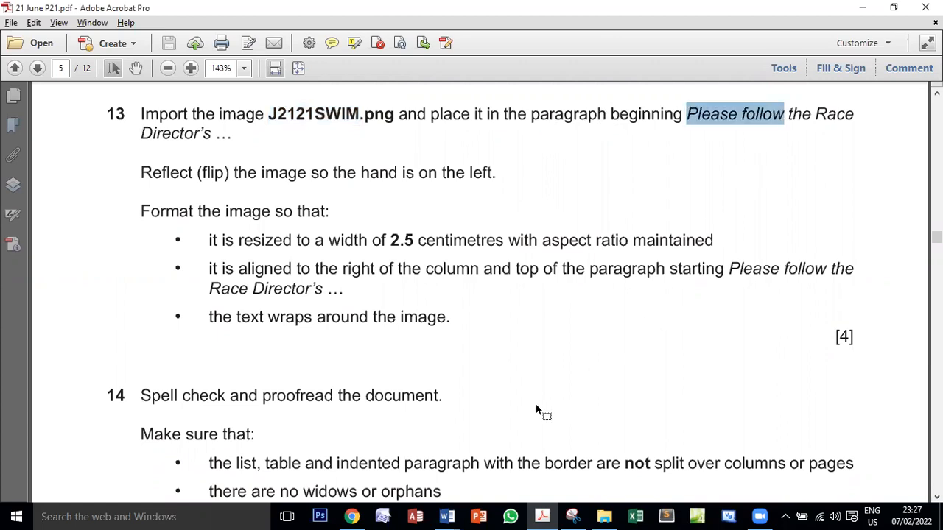
# Return to EVPACK and place the cursor at the start of the paragraph beginning "Please follow the Race Director's"
pyautogui.moveTo(447, 517)
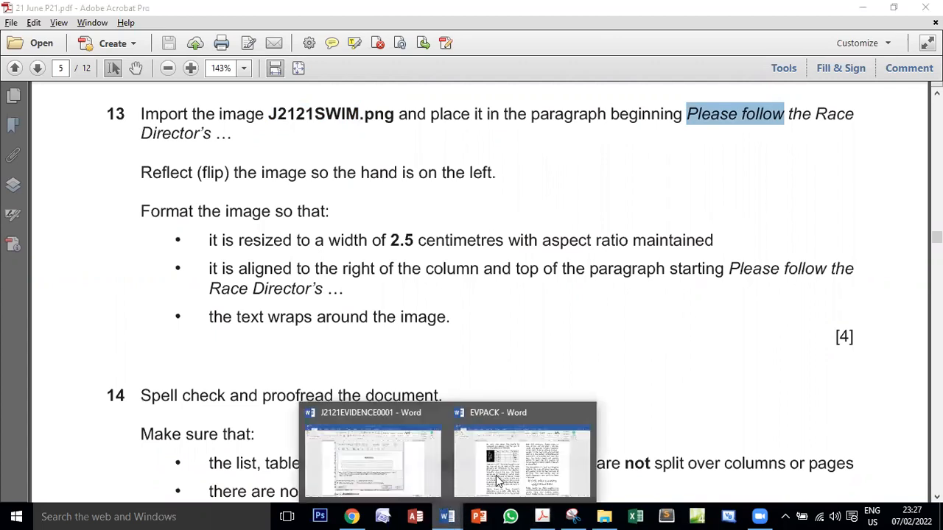
pyautogui.click(530, 464)
pyautogui.scroll(8, 403, 333)
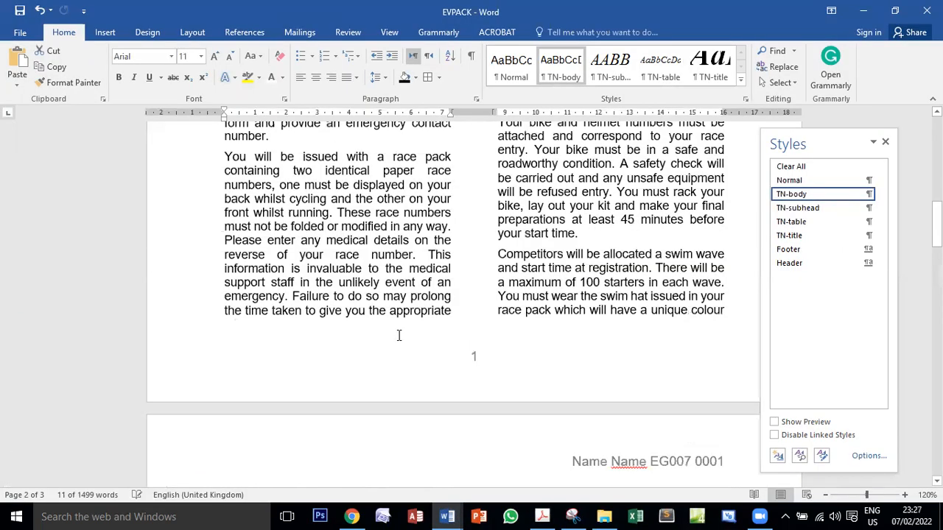
pyautogui.scroll(6, 398, 336)
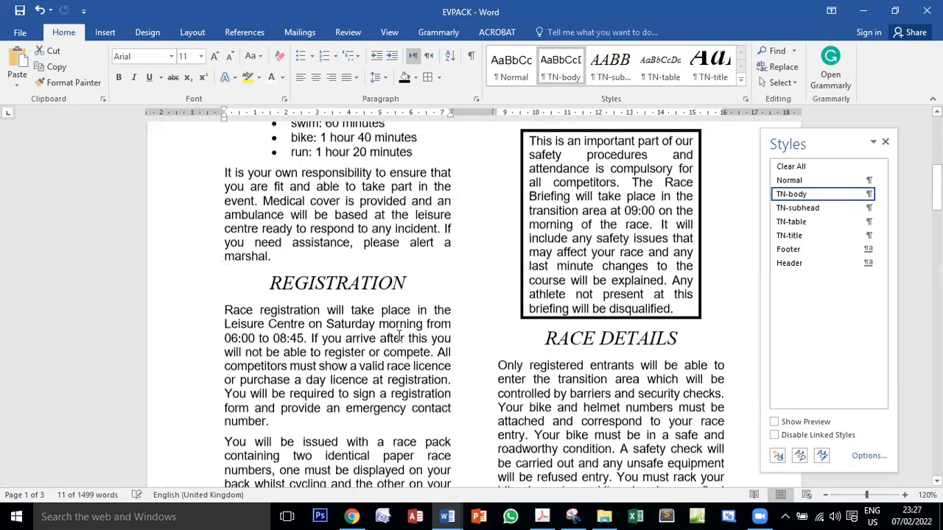
pyautogui.scroll(5, 399, 336)
pyautogui.scroll(-2, 399, 336)
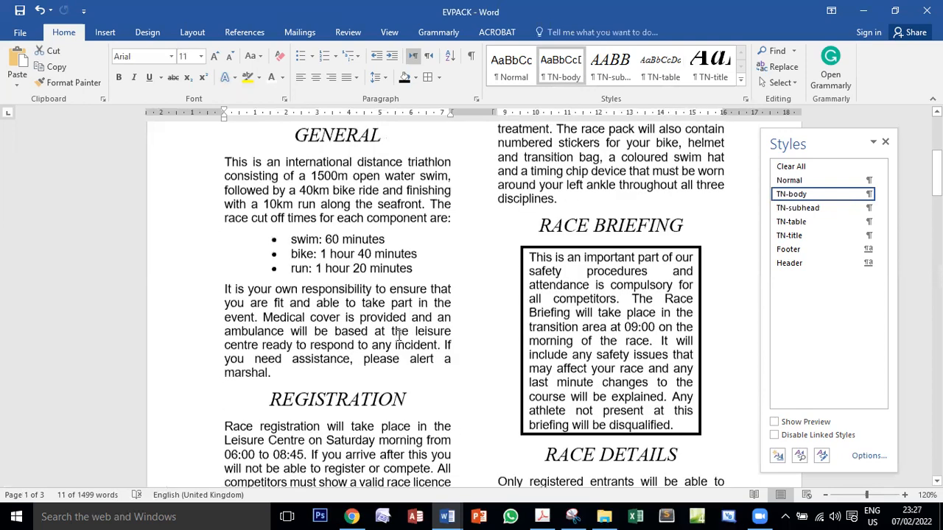
pyautogui.scroll(-5, 398, 336)
pyautogui.scroll(-15, 398, 336)
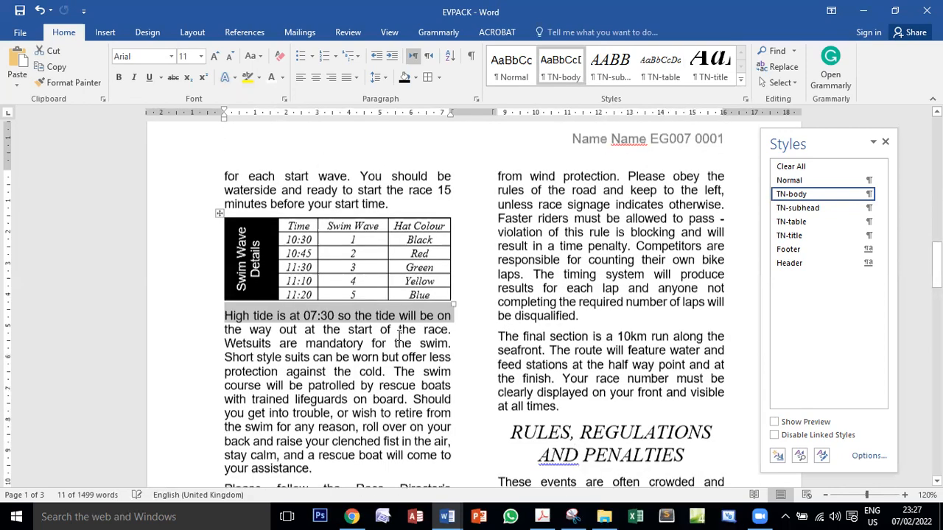
pyautogui.scroll(-2, 398, 336)
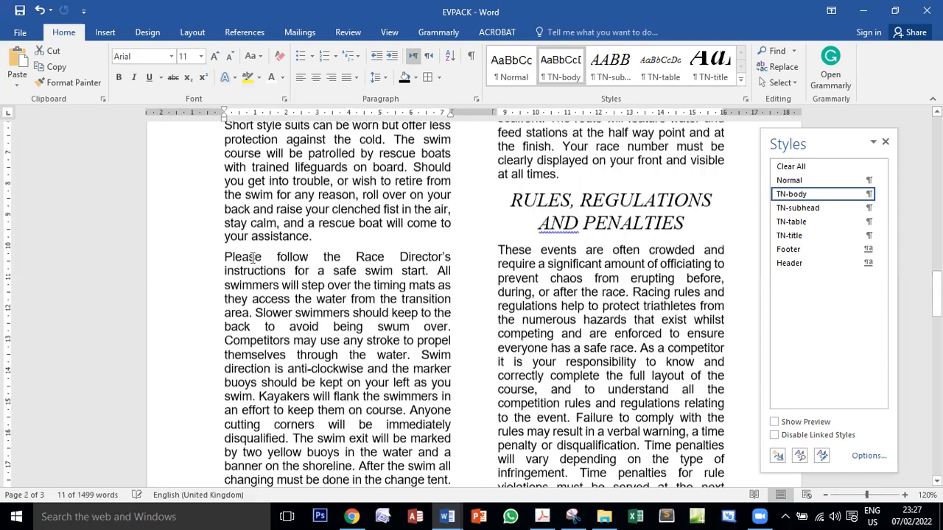
pyautogui.click(226, 214)
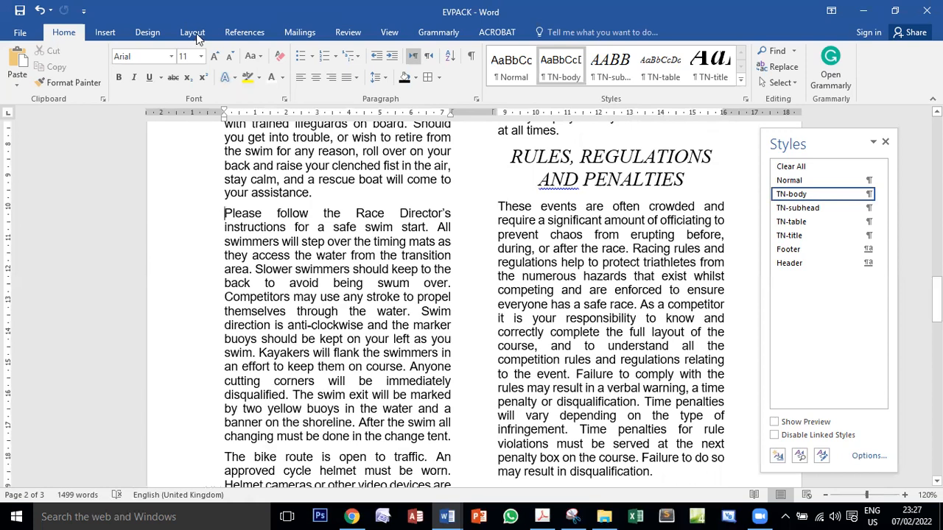
# Insert the picture J2121SWIM from the 21 June P21 folder on the Desktop at the cursor
pyautogui.click(112, 34)
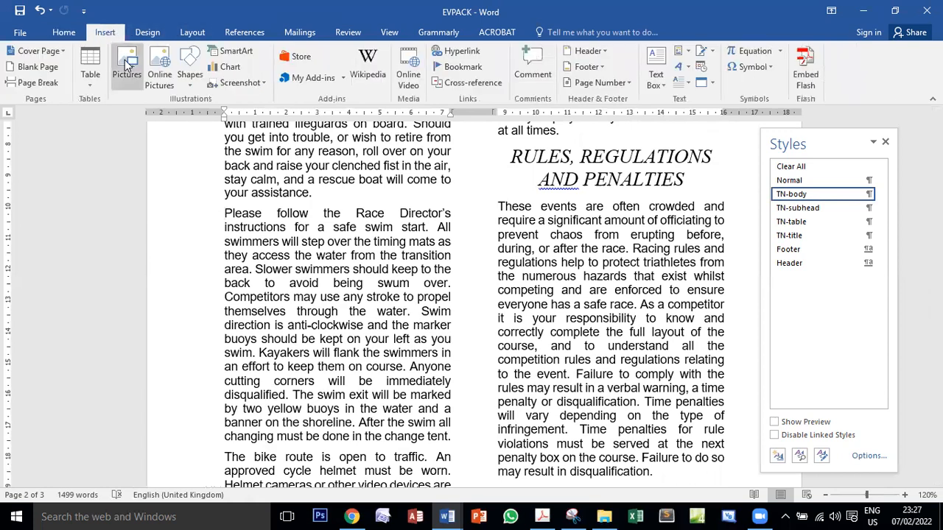
pyautogui.click(126, 68)
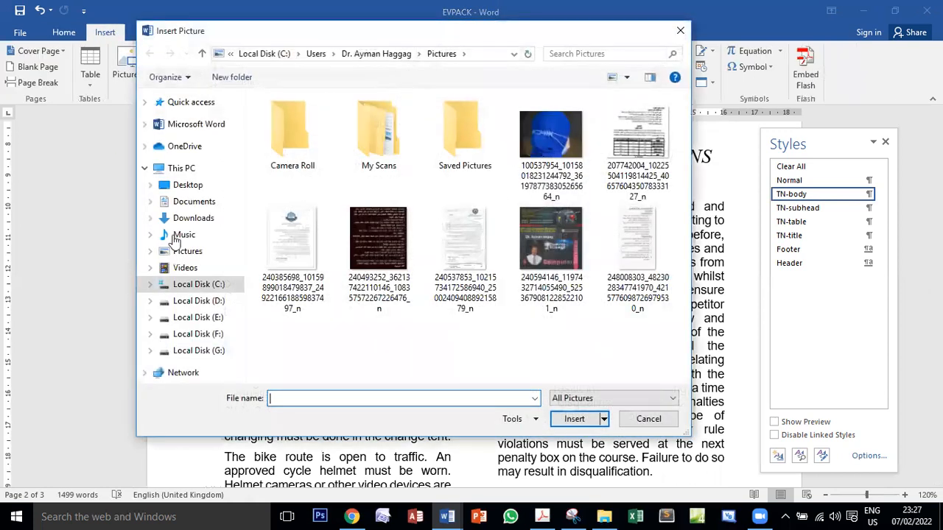
pyautogui.click(187, 186)
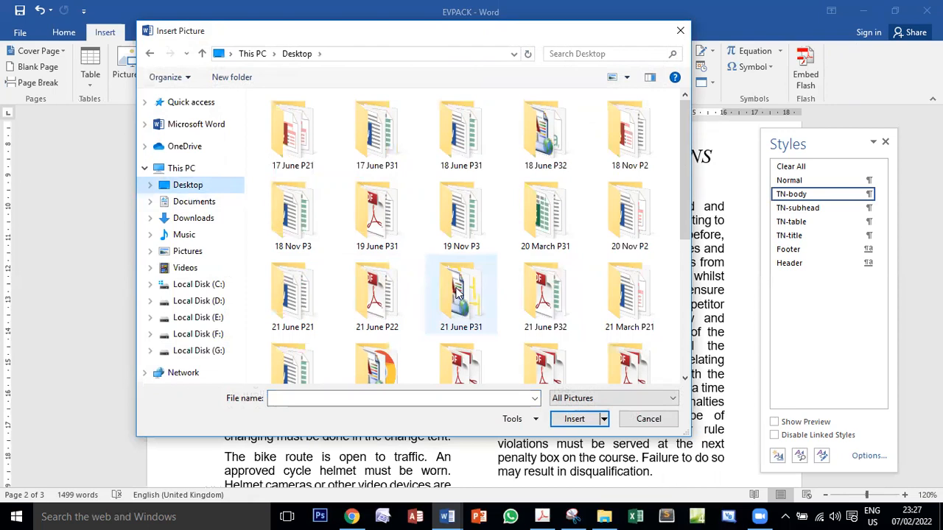
pyautogui.doubleClick(293, 302)
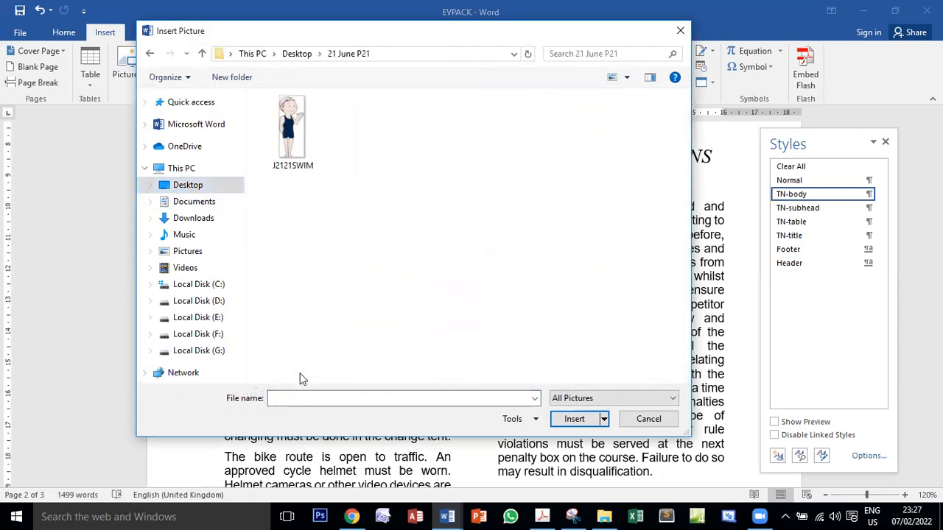
pyautogui.click(291, 147)
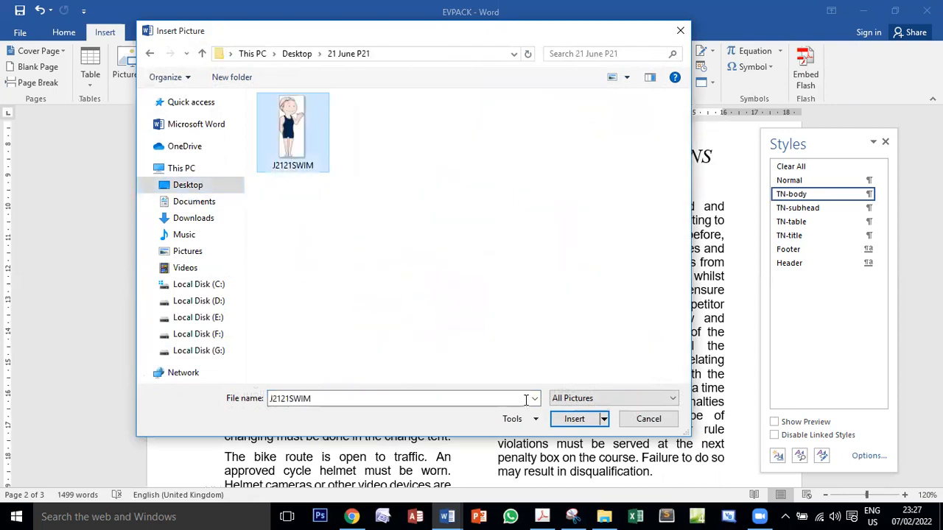
pyautogui.click(574, 418)
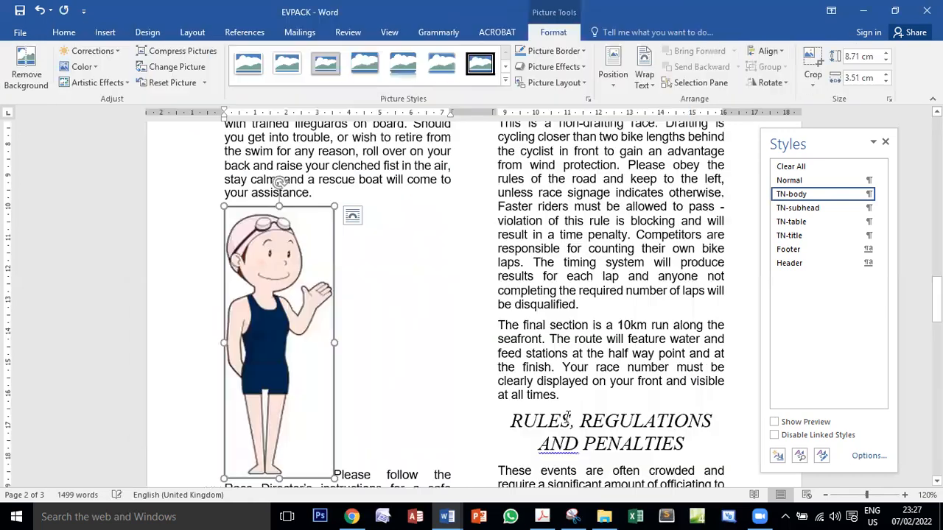
pyautogui.scroll(-1, 369, 317)
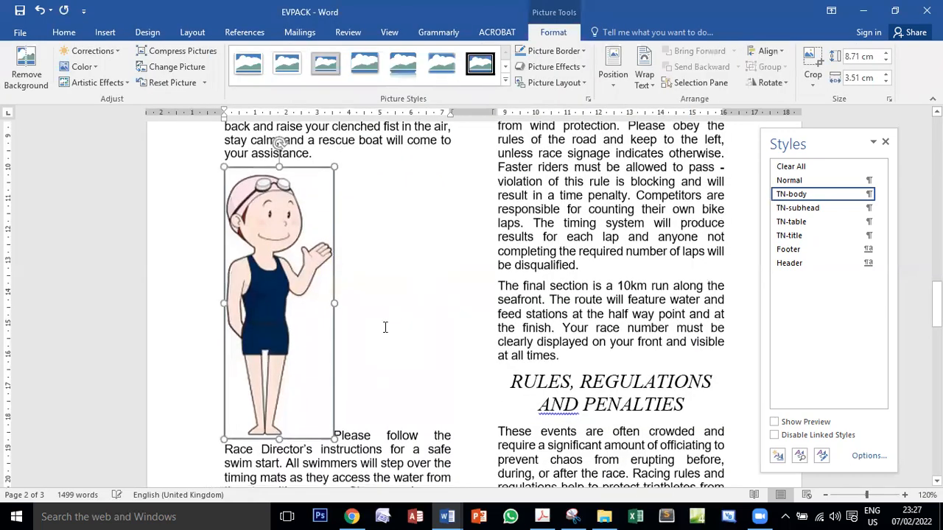
# Switch to the exam PDF and read task 13's image formatting requirements, focusing on the reflect (flip) instruction
pyautogui.click(542, 515)
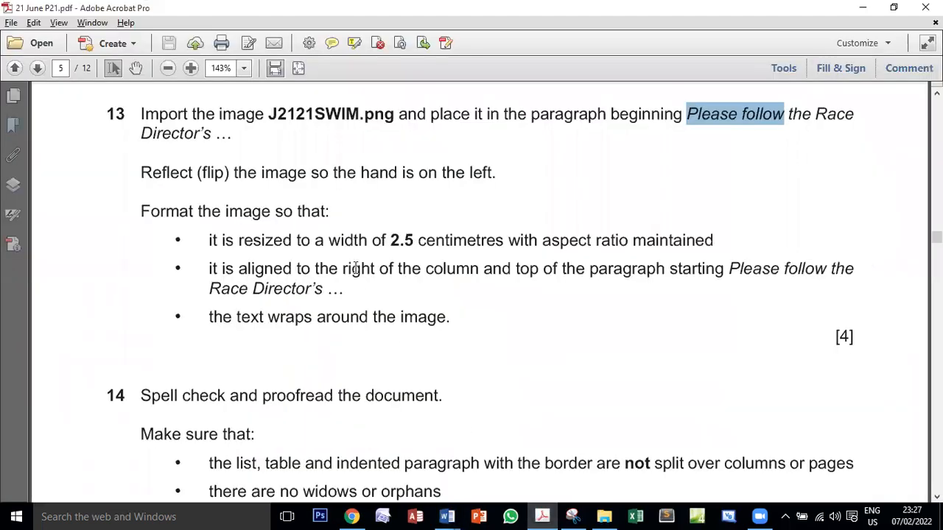
pyautogui.moveTo(167, 171); pyautogui.dragTo(446, 319)
pyautogui.scroll(2, 518, 339)
pyautogui.scroll(-1, 515, 335)
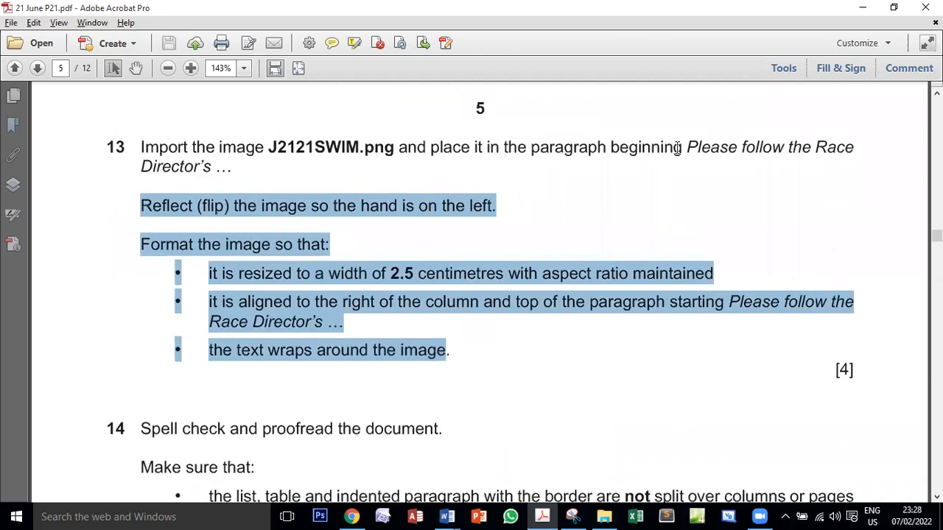
pyautogui.click(176, 184)
pyautogui.doubleClick(176, 205)
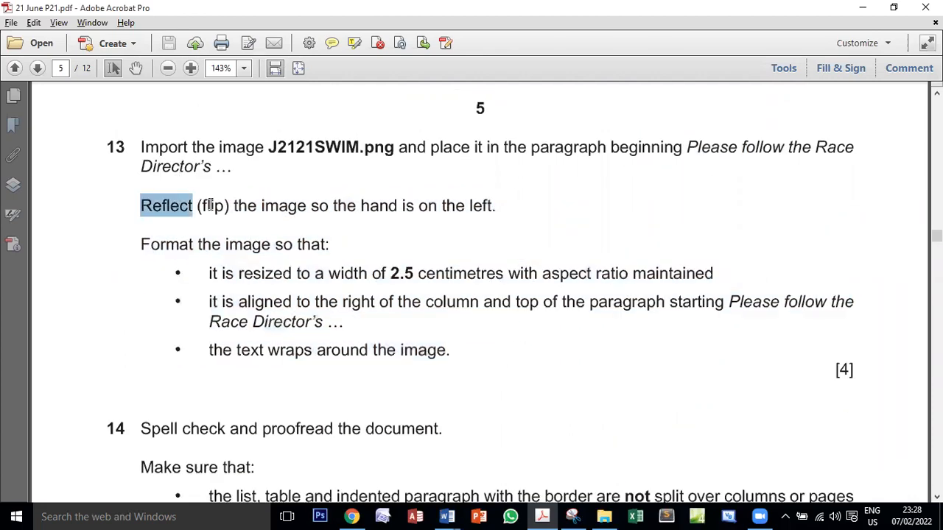
pyautogui.doubleClick(210, 205)
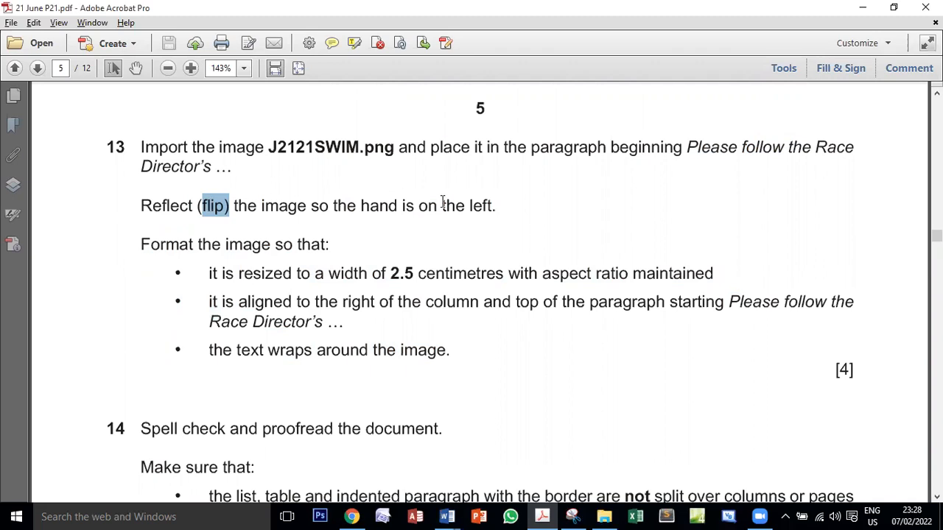
# Return to EVPACK and flip the swimmer image horizontally so the raised hand is on the left
pyautogui.moveTo(447, 516)
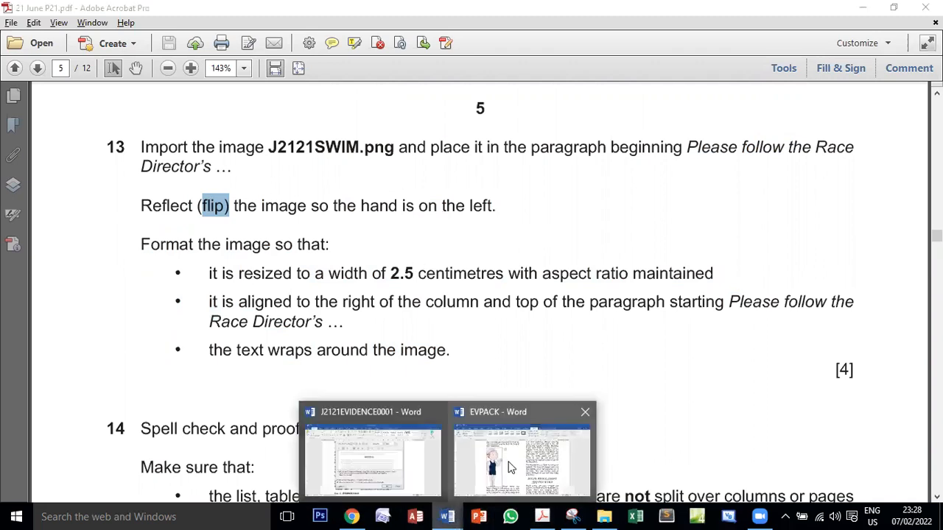
pyautogui.click(508, 464)
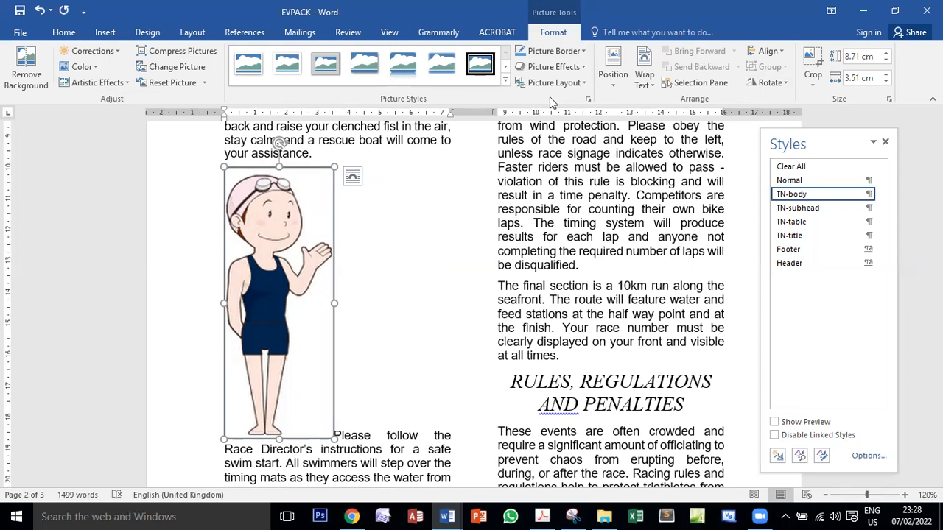
pyautogui.click(784, 85)
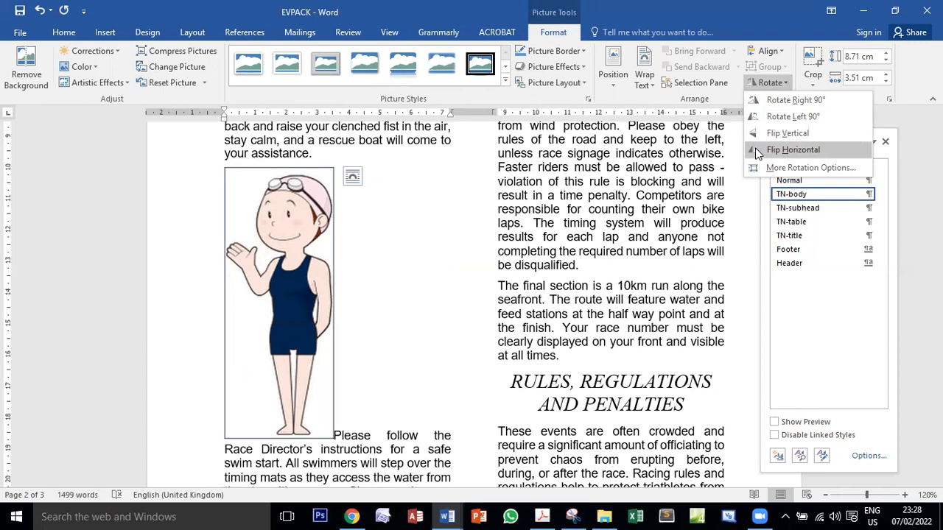
pyautogui.click(758, 150)
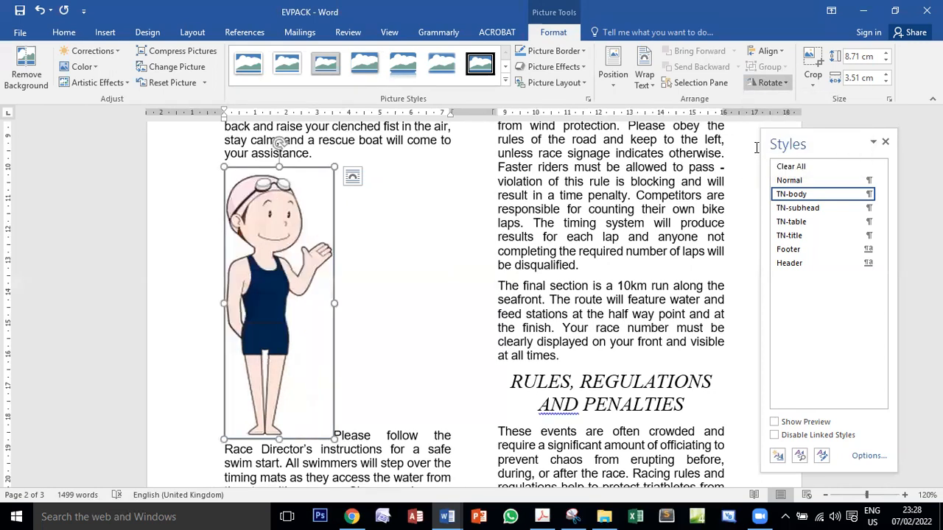
# Switch to the exam PDF, recheck the hand direction, and read the required image width in task 13
pyautogui.click(543, 517)
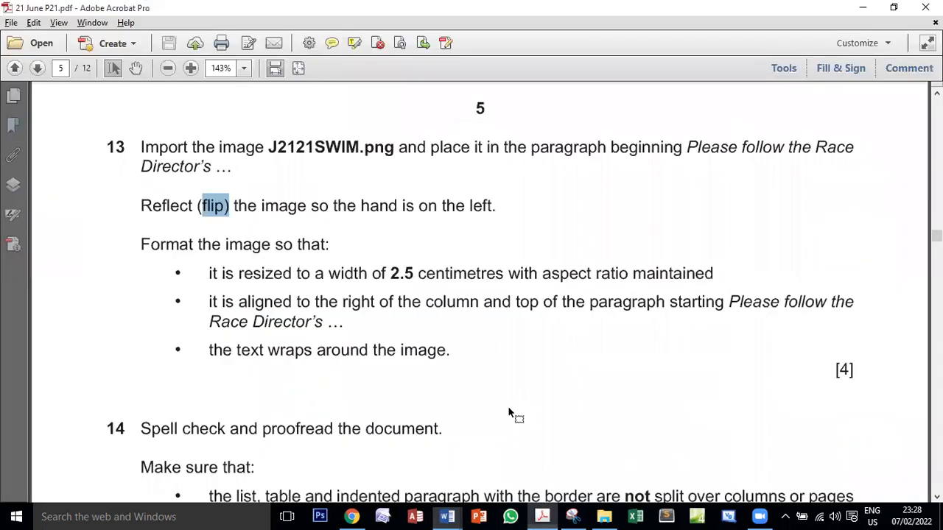
pyautogui.moveTo(333, 207); pyautogui.dragTo(495, 207)
pyautogui.scroll(-2, 440, 223)
pyautogui.moveTo(199, 177); pyautogui.dragTo(309, 167)
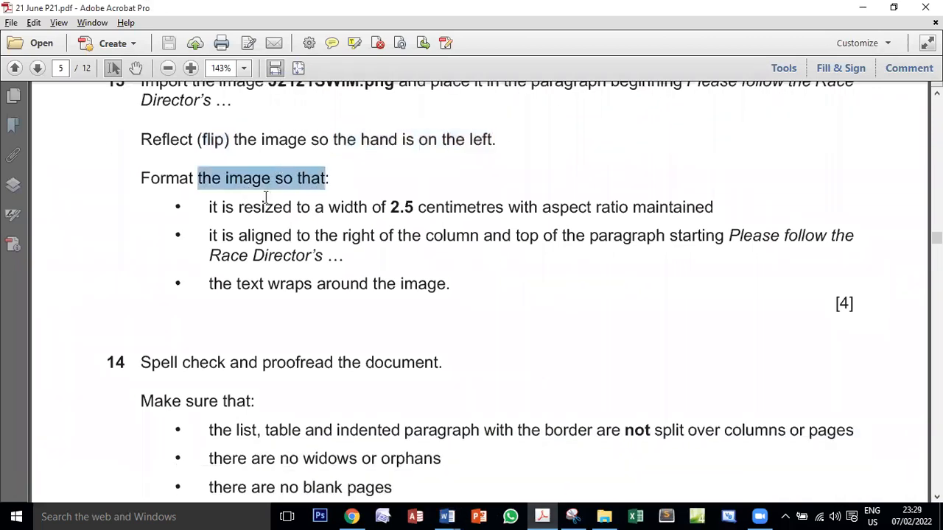
pyautogui.moveTo(219, 206); pyautogui.dragTo(234, 206)
pyautogui.doubleClick(265, 207)
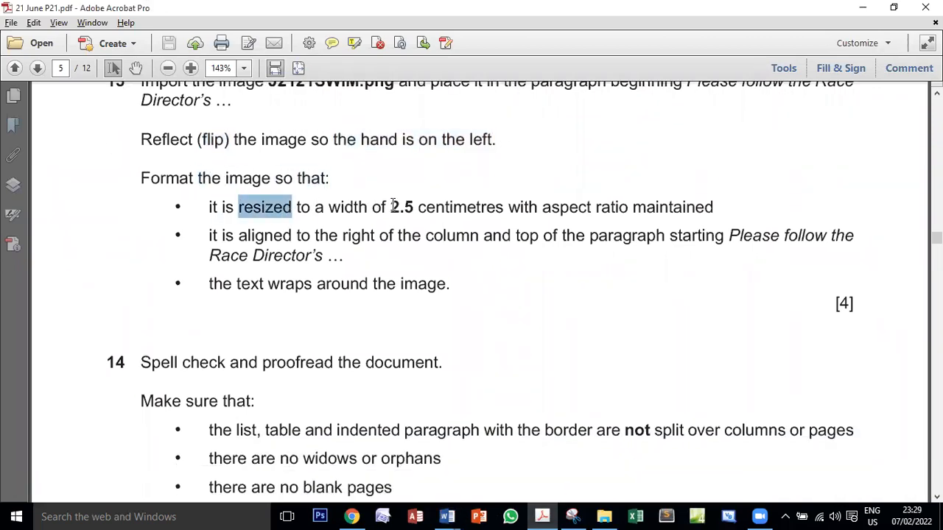
pyautogui.moveTo(386, 207); pyautogui.dragTo(414, 207)
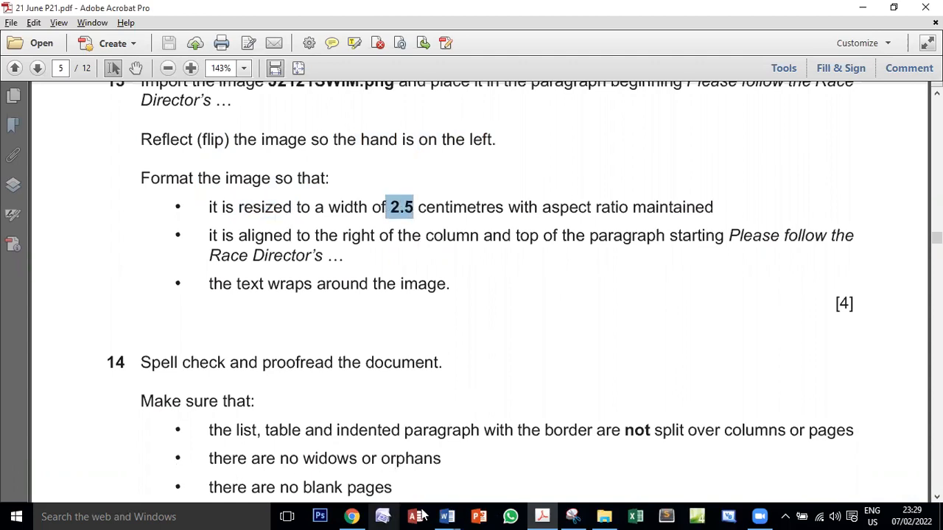
# Check the flipped image in EVPACK and go back to the exam PDF's image resizing requirement
pyautogui.moveTo(447, 517)
pyautogui.click(516, 486)
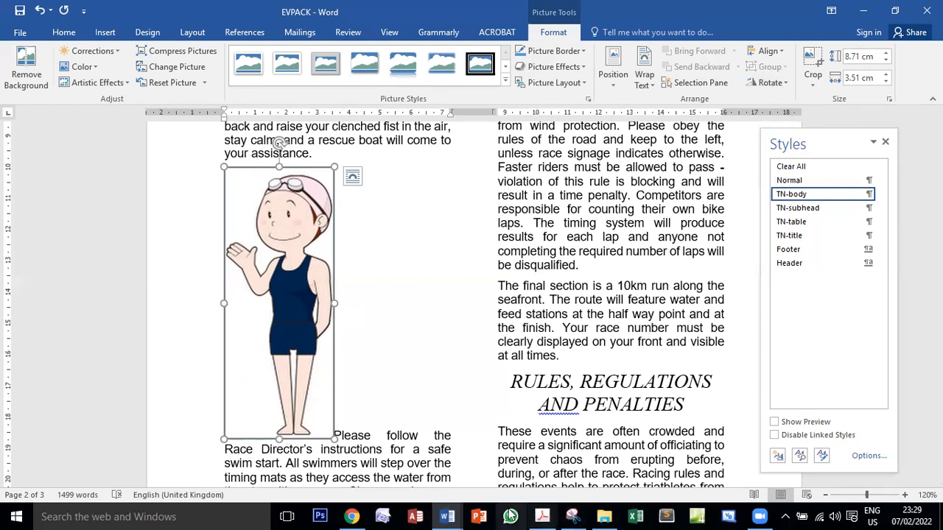
pyautogui.click(542, 516)
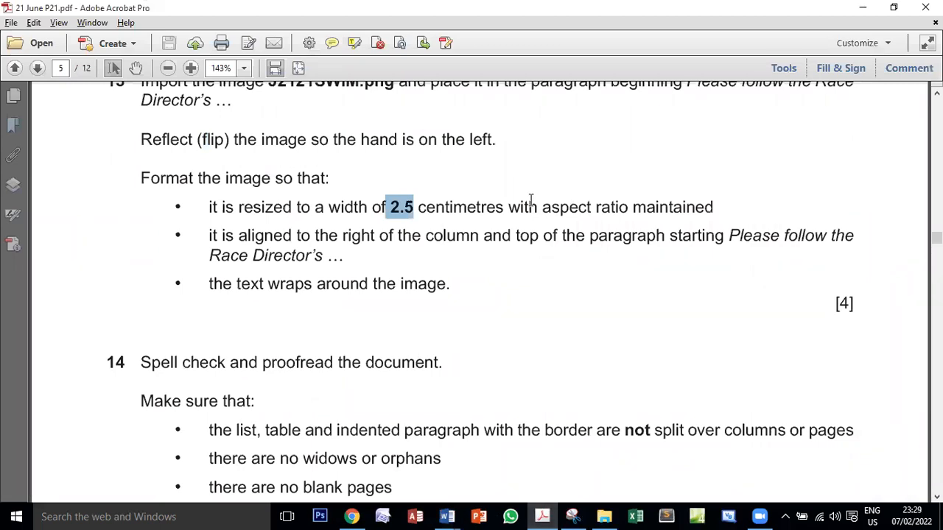
# Recheck the width and aspect ratio requirement, switch to EVPACK and set the swimmer image's width to 2.5 cm with its proportions kept
pyautogui.moveTo(543, 202); pyautogui.dragTo(681, 201)
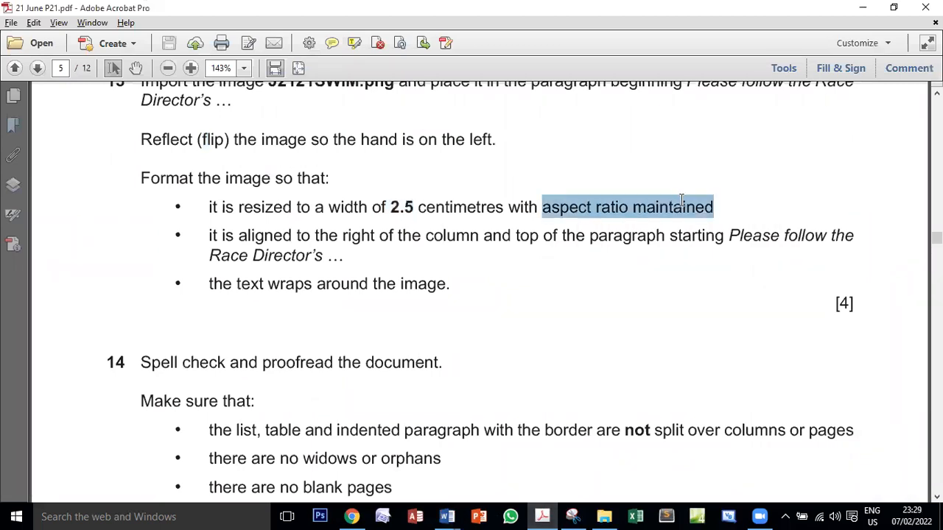
pyautogui.click(409, 204)
pyautogui.doubleClick(409, 204)
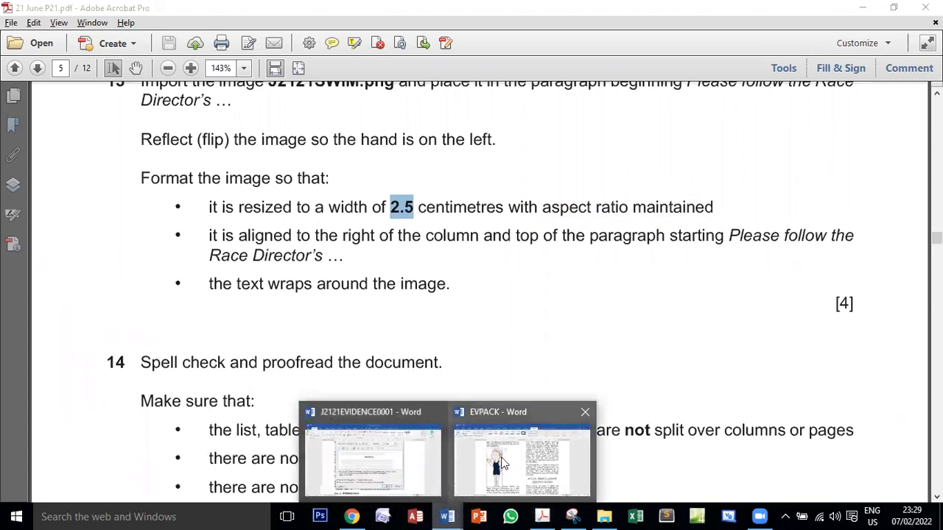
pyautogui.click(503, 453)
pyautogui.click(853, 82)
pyautogui.write('2')
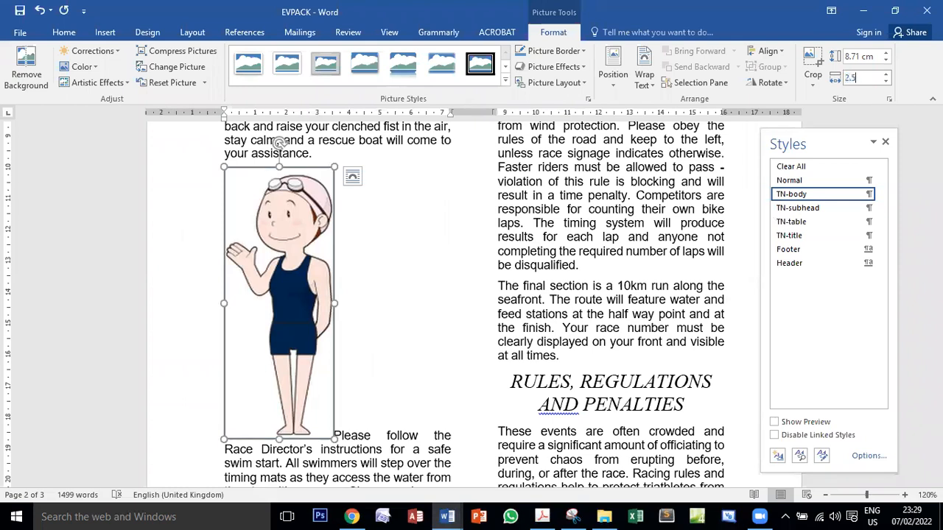
pyautogui.write('.5')
pyautogui.press('Return')
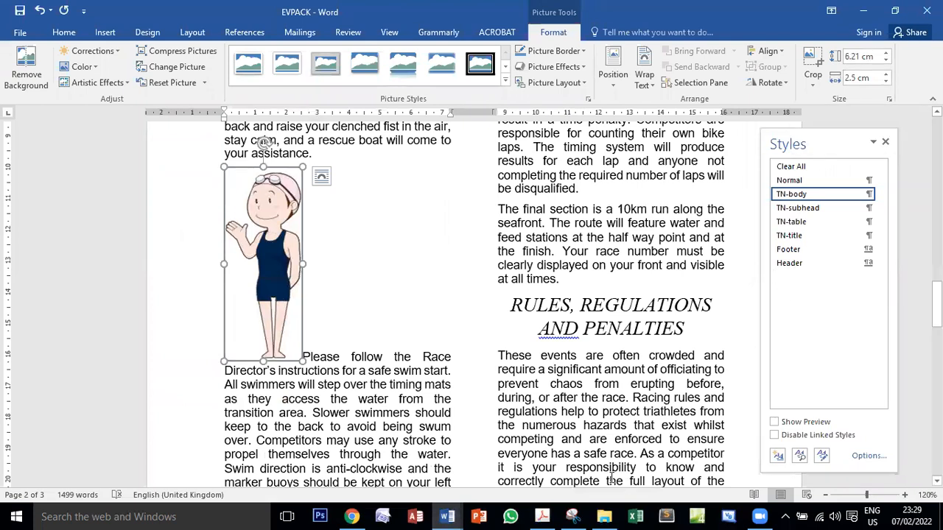
# Switch to the exam PDF and read task 13's image alignment and text wrapping requirements
pyautogui.click(542, 516)
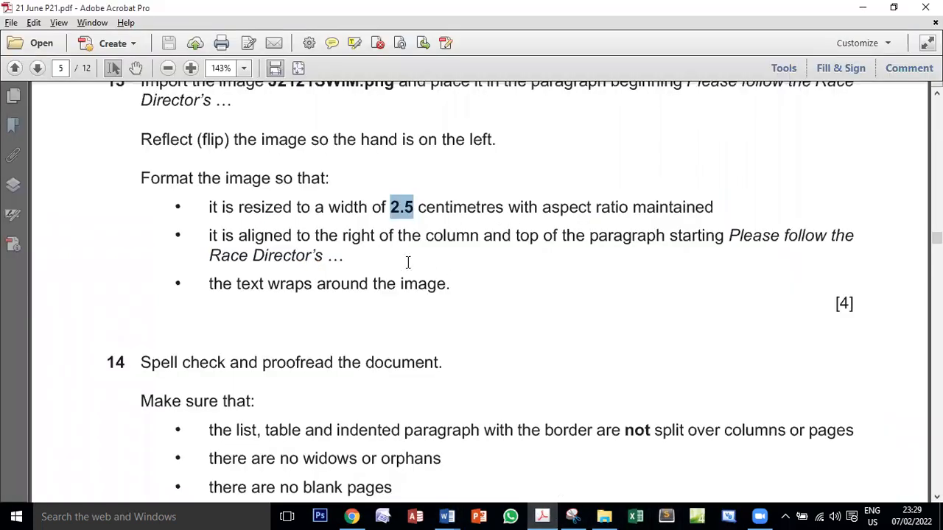
pyautogui.moveTo(205, 235); pyautogui.dragTo(511, 236)
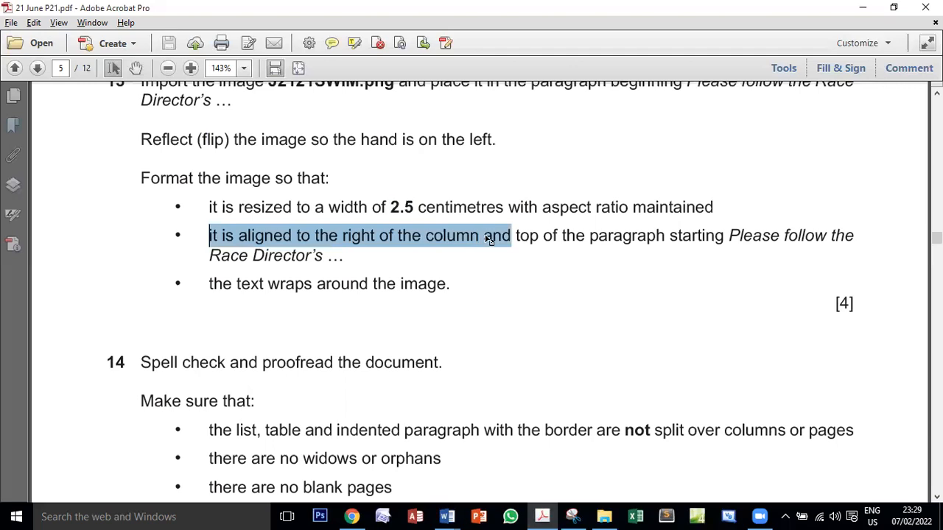
pyautogui.doubleClick(417, 239)
pyautogui.moveTo(211, 285); pyautogui.dragTo(426, 281)
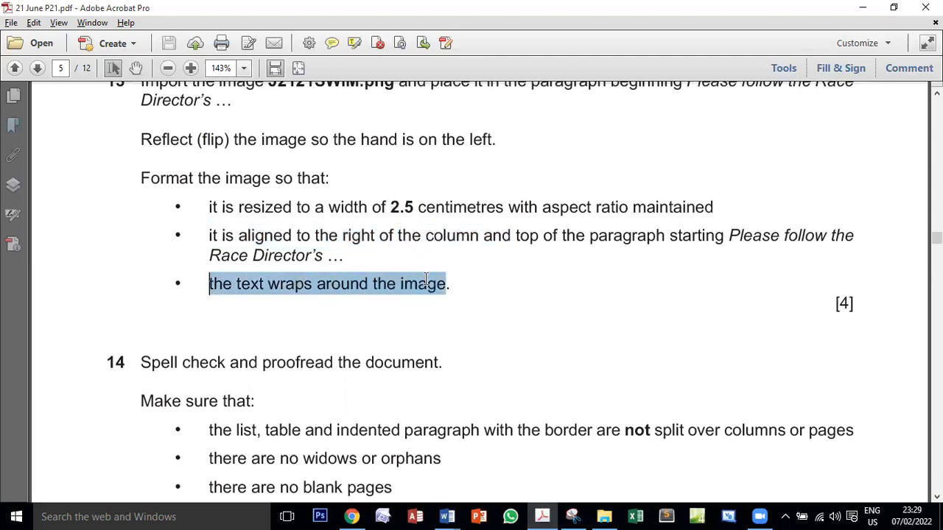
pyautogui.click(276, 285)
pyautogui.doubleClick(280, 285)
pyautogui.click(216, 295)
pyautogui.moveTo(213, 288); pyautogui.dragTo(419, 282)
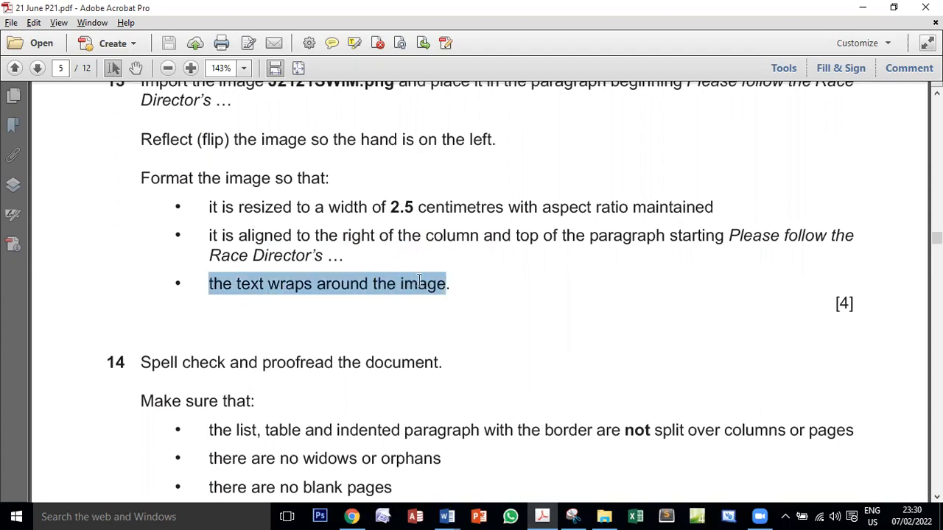
pyautogui.doubleClick(286, 289)
pyautogui.moveTo(221, 286); pyautogui.dragTo(446, 285)
# Return to EVPACK and apply Square text wrapping to the swimmer image
pyautogui.click(446, 516)
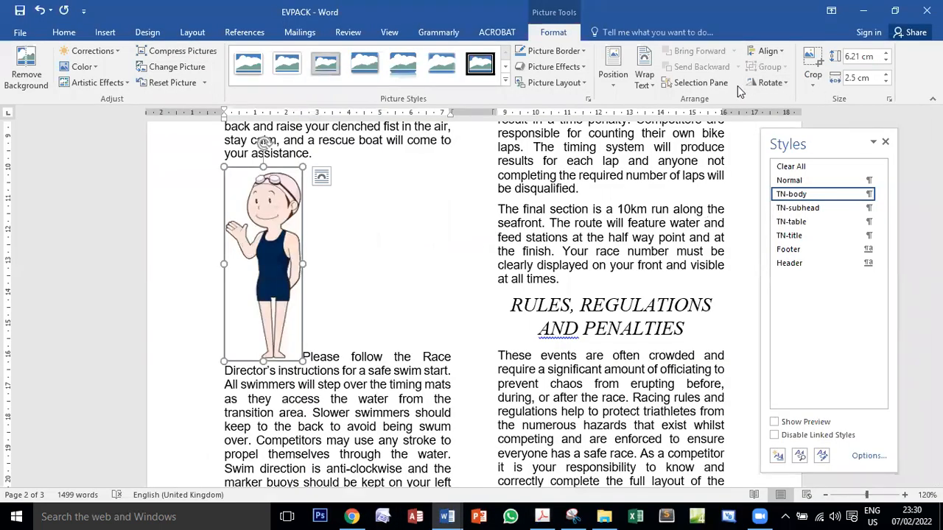
pyautogui.click(646, 83)
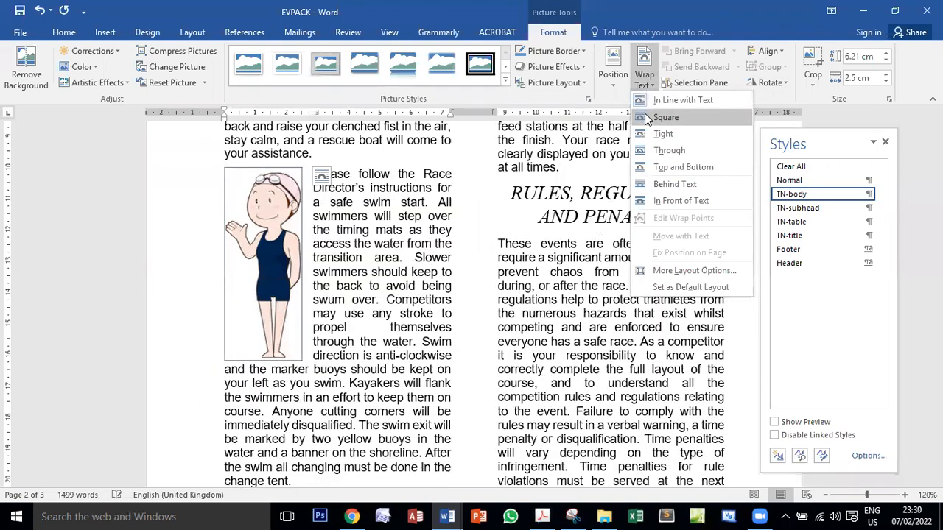
pyautogui.click(666, 117)
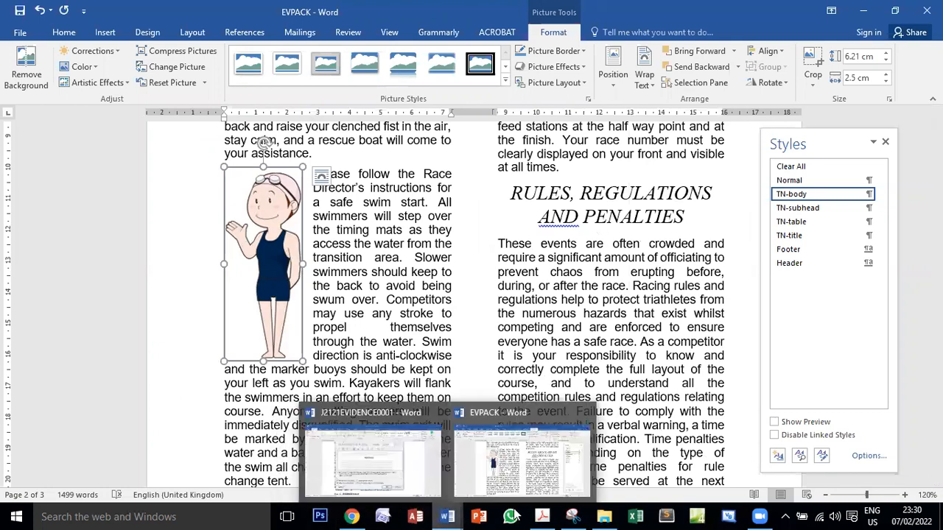
# Recheck the alignment requirement in the exam PDF and move EVPACK's swimmer image to the column's right edge, level with the paragraph's top
pyautogui.click(541, 516)
pyautogui.moveTo(222, 234); pyautogui.dragTo(646, 228)
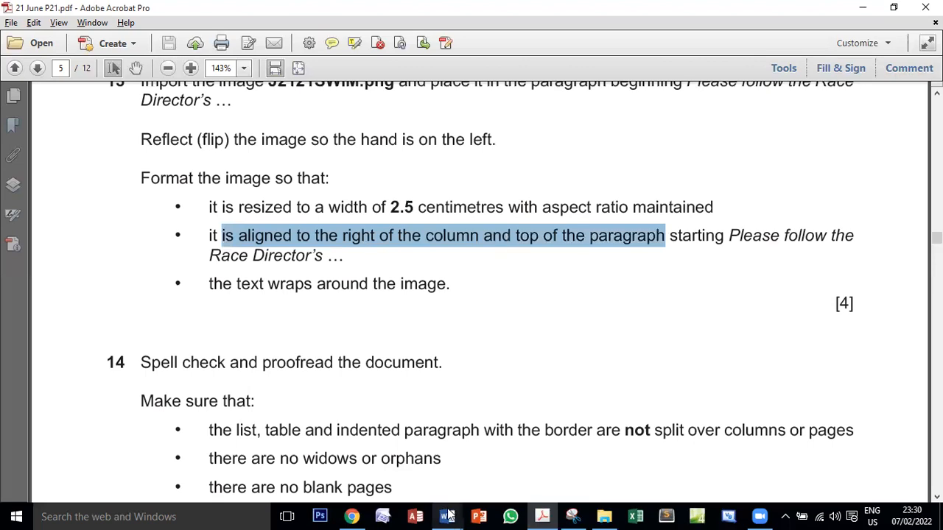
pyautogui.click(521, 464)
pyautogui.moveTo(264, 259); pyautogui.dragTo(413, 257)
pyautogui.click(312, 271)
pyautogui.click(405, 231)
pyautogui.press('Down')
pyautogui.press('Down')
pyautogui.press('Down')
pyautogui.press('Down')
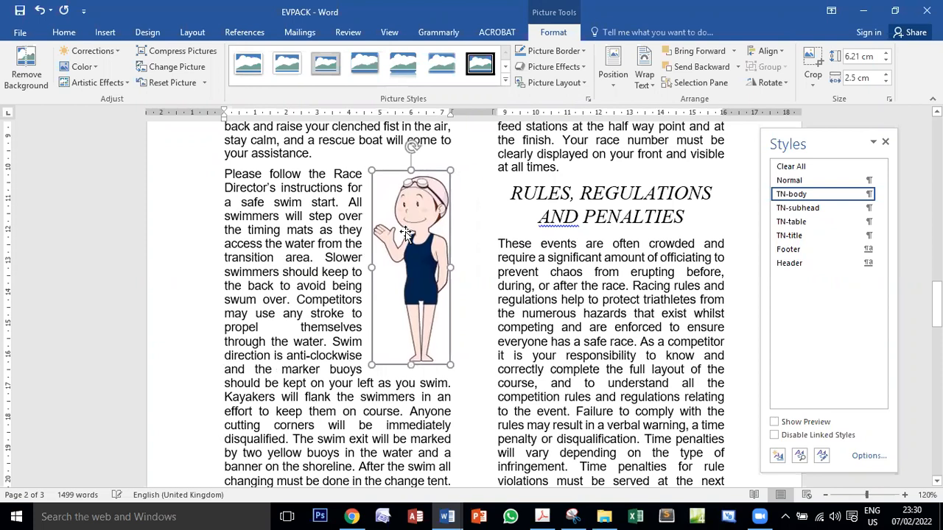
pyautogui.press('Up')
pyautogui.press('Up')
pyautogui.press('Right')
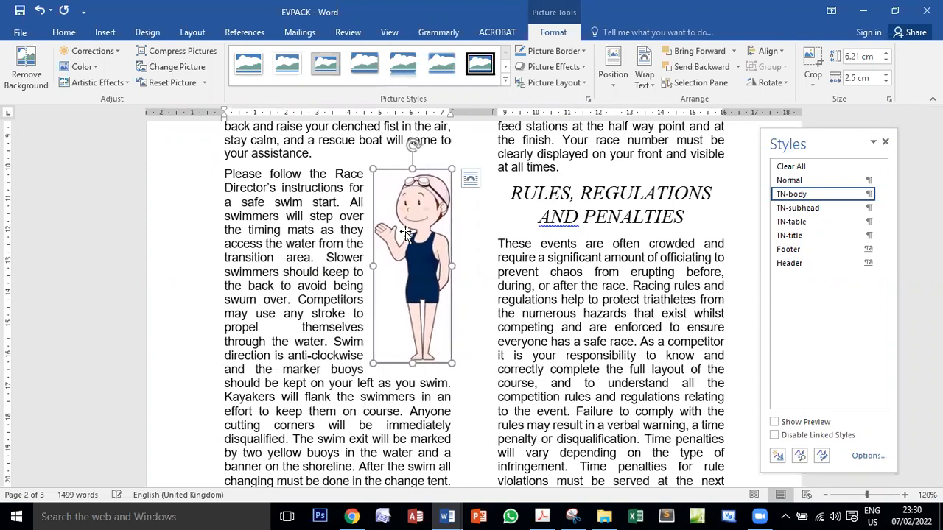
# Switch to the exam PDF, recheck task 13's text wrapping requirement and read task 14's spell check and proofreading instruction
pyautogui.click(543, 515)
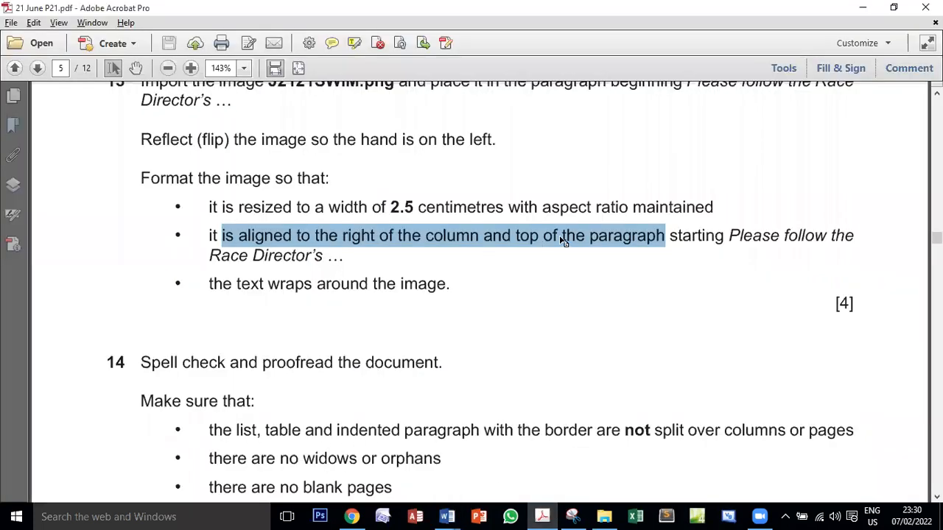
pyautogui.moveTo(213, 285); pyautogui.dragTo(392, 285)
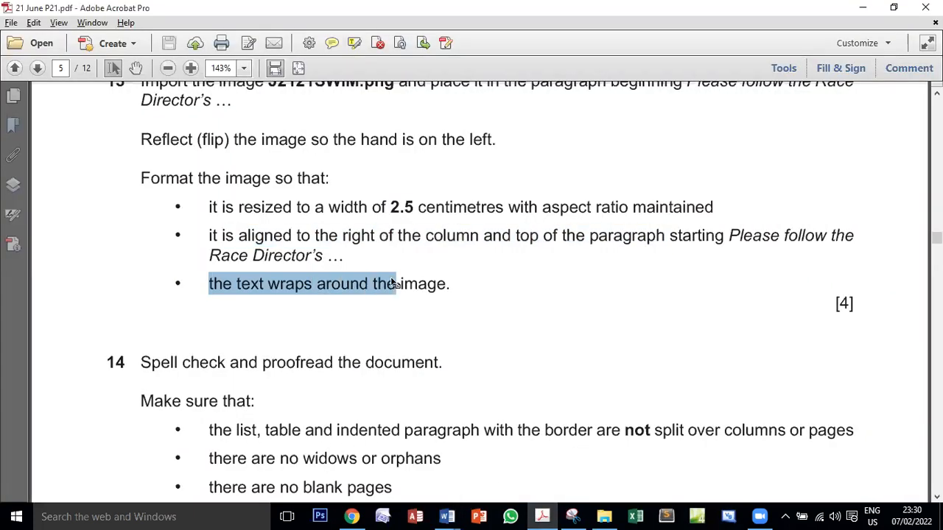
pyautogui.scroll(-5, 330, 273)
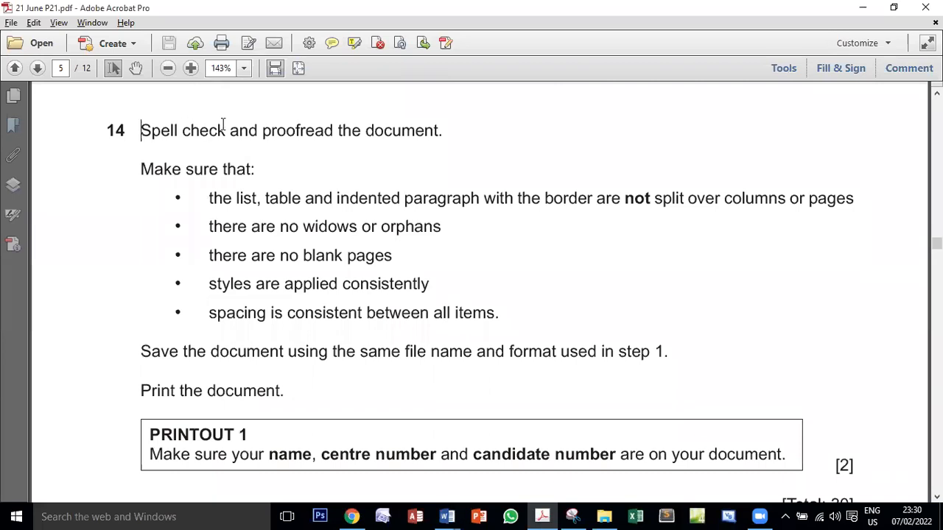
pyautogui.moveTo(223, 124); pyautogui.dragTo(372, 123)
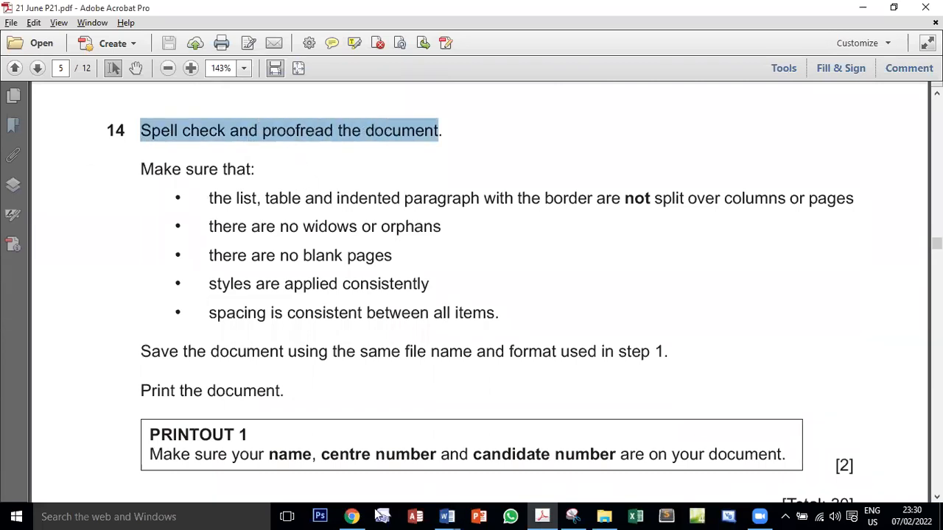
# Return to EVPACK, go to the start of the document and close the Styles pane
pyautogui.moveTo(447, 516)
pyautogui.click(479, 453)
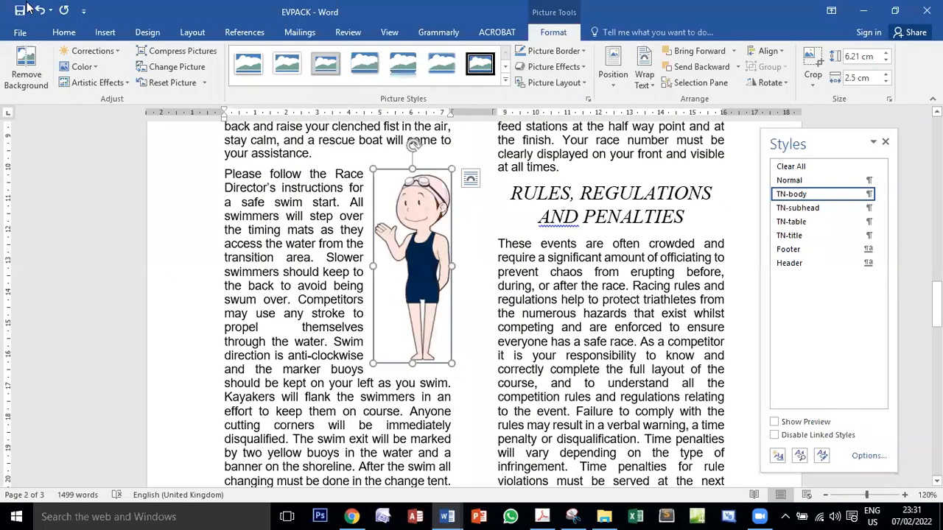
pyautogui.scroll(15, 453, 325)
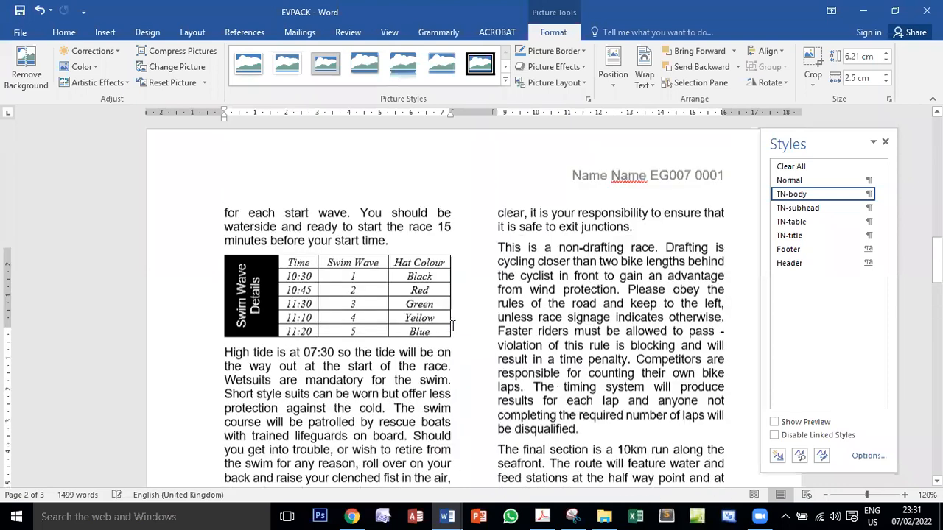
pyautogui.scroll(6, 453, 326)
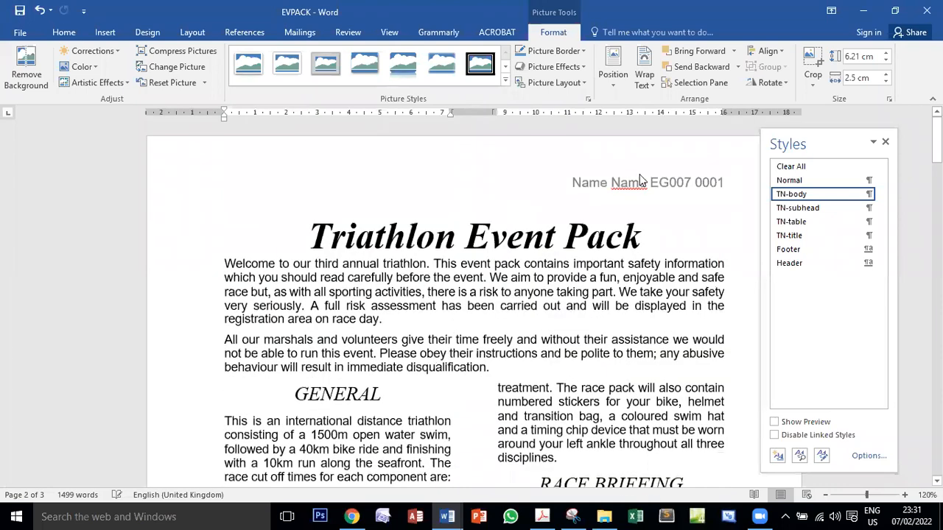
pyautogui.click(885, 142)
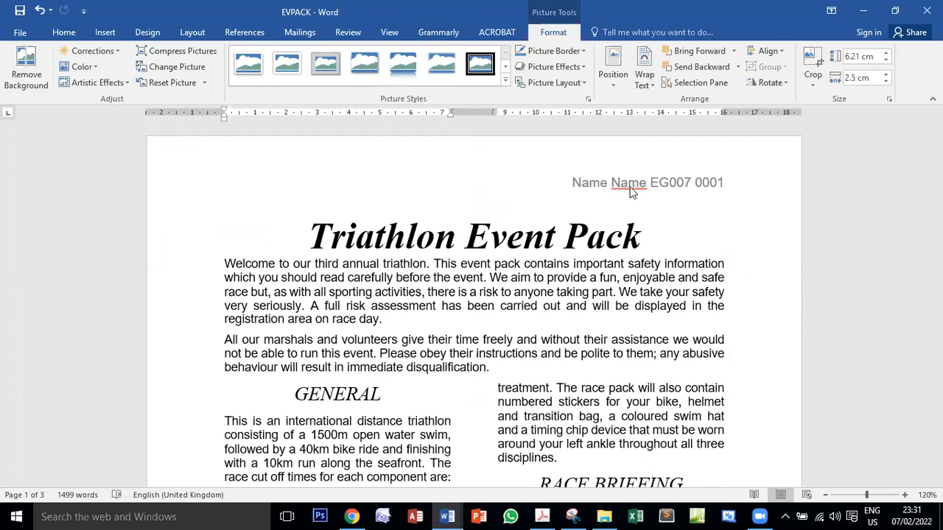
# Look through all pages of EVPACK for words flagged as spelling or grammar errors
pyautogui.scroll(-6, 633, 199)
pyautogui.scroll(-12, 635, 221)
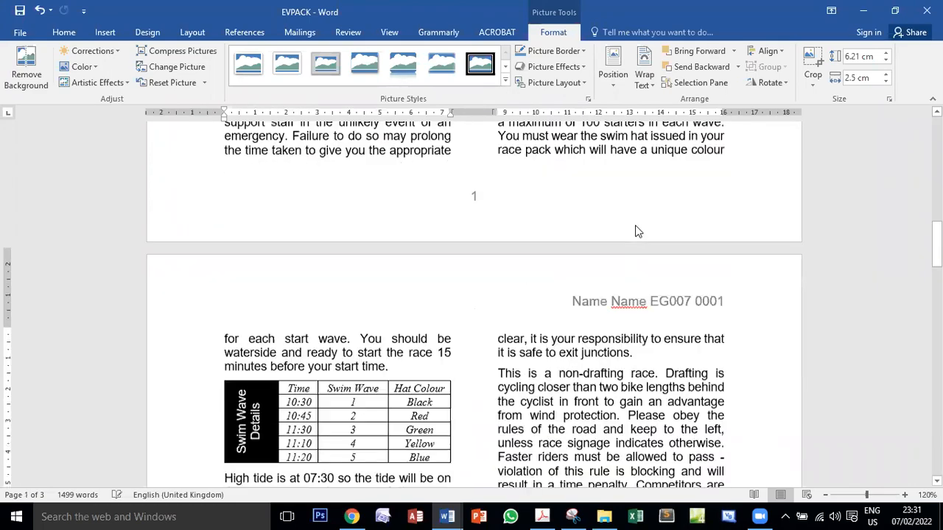
pyautogui.scroll(-5, 638, 231)
pyautogui.scroll(-5, 635, 228)
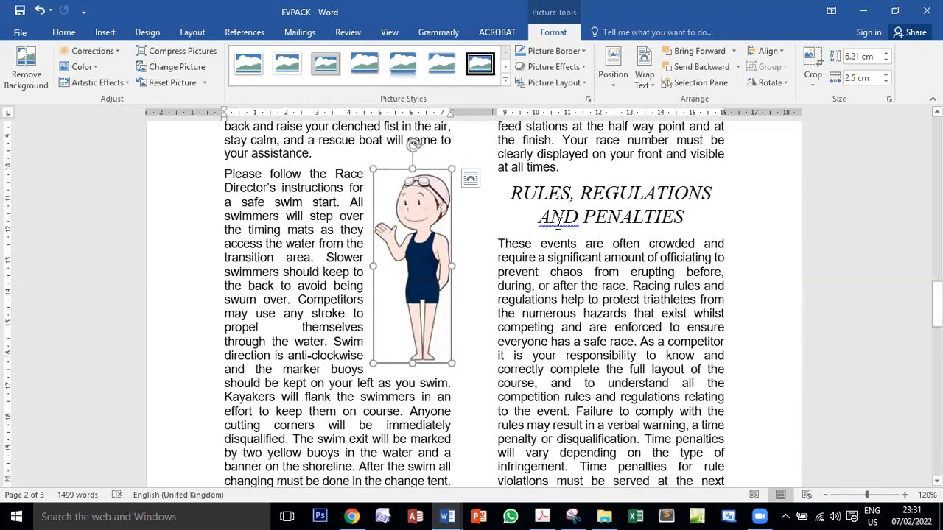
pyautogui.scroll(-3, 558, 223)
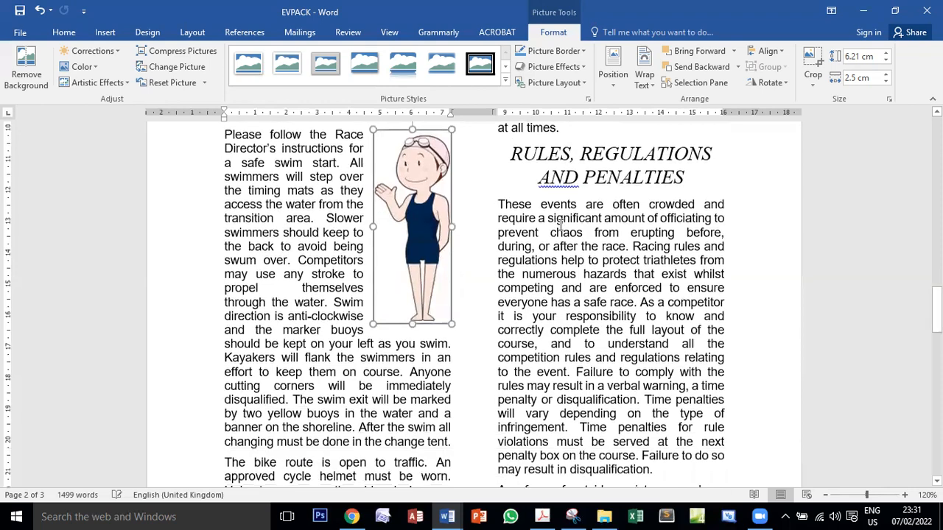
pyautogui.scroll(-12, 560, 224)
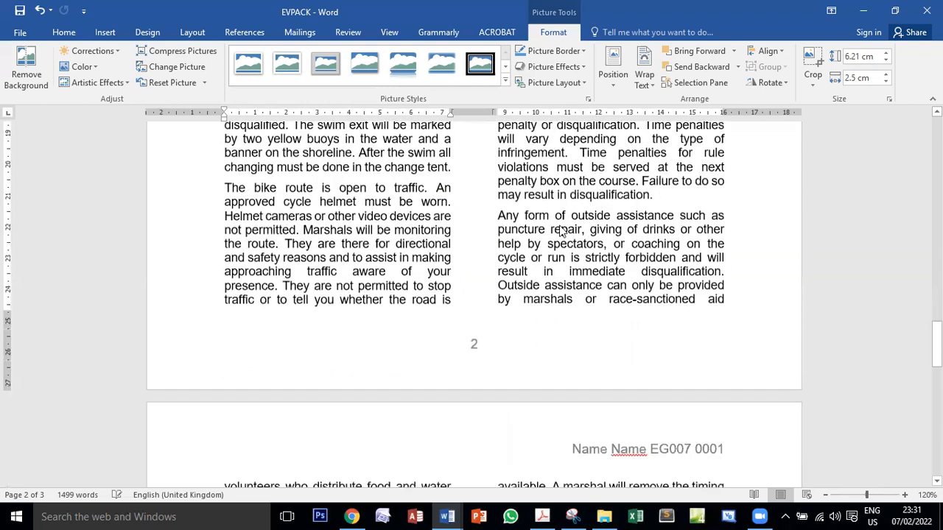
pyautogui.scroll(-3, 559, 227)
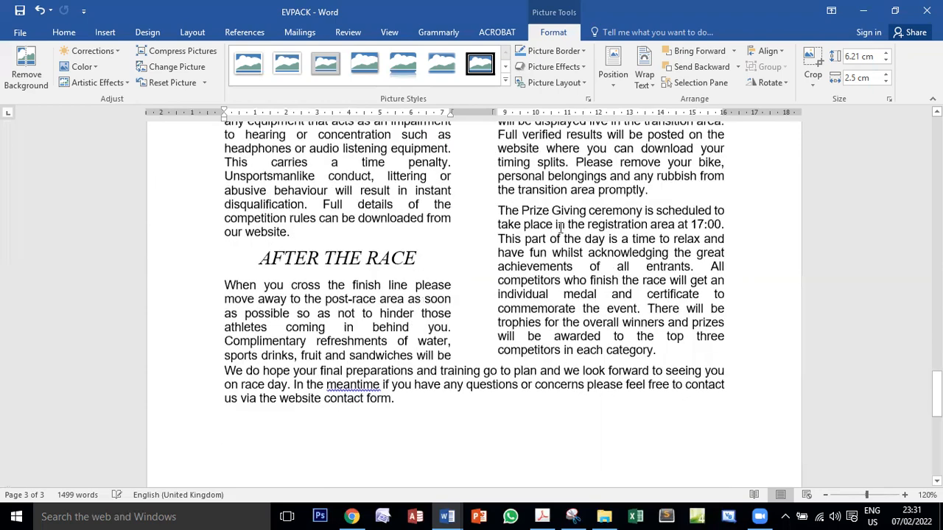
pyautogui.scroll(20, 429, 349)
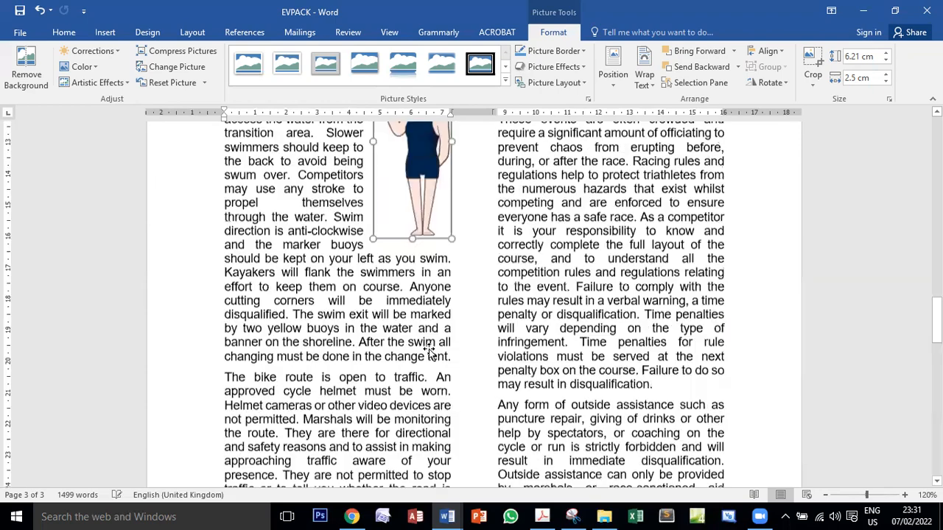
pyautogui.scroll(15, 429, 348)
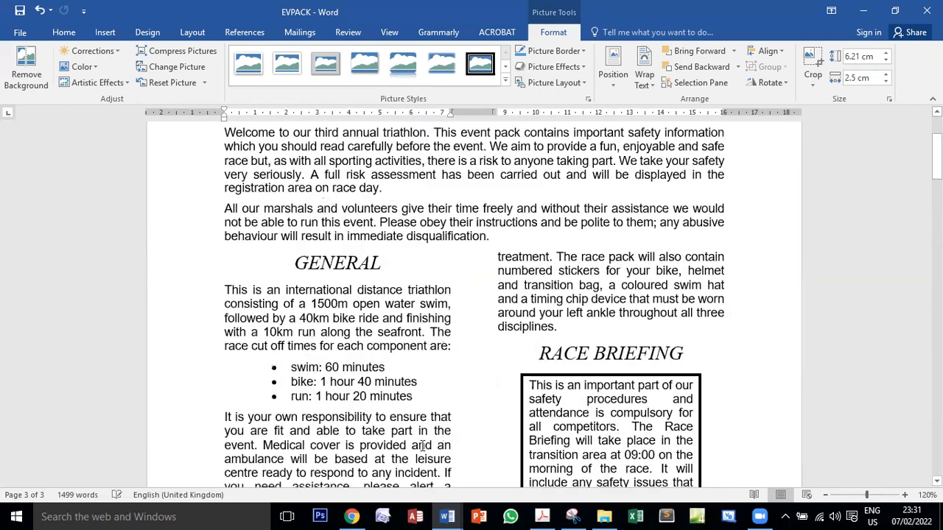
# Read task 14's rule on split items in the exam PDF and check the list, table and bordered paragraph in EVPACK against it
pyautogui.click(542, 516)
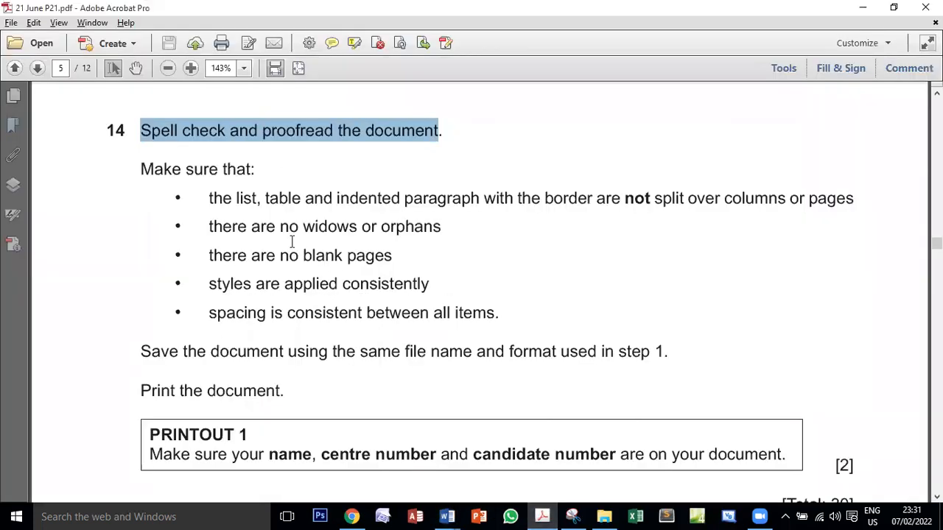
pyautogui.moveTo(147, 175); pyautogui.dragTo(693, 219)
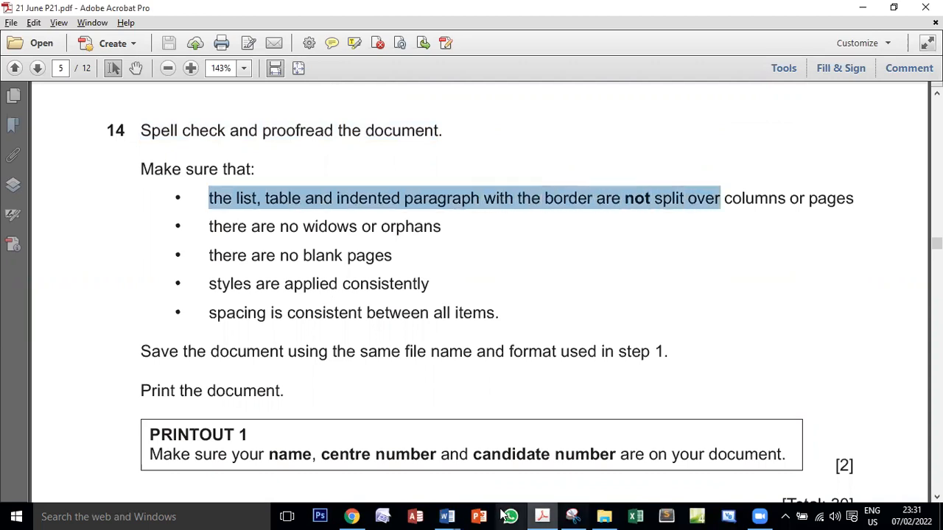
pyautogui.moveTo(447, 516)
pyautogui.click(522, 461)
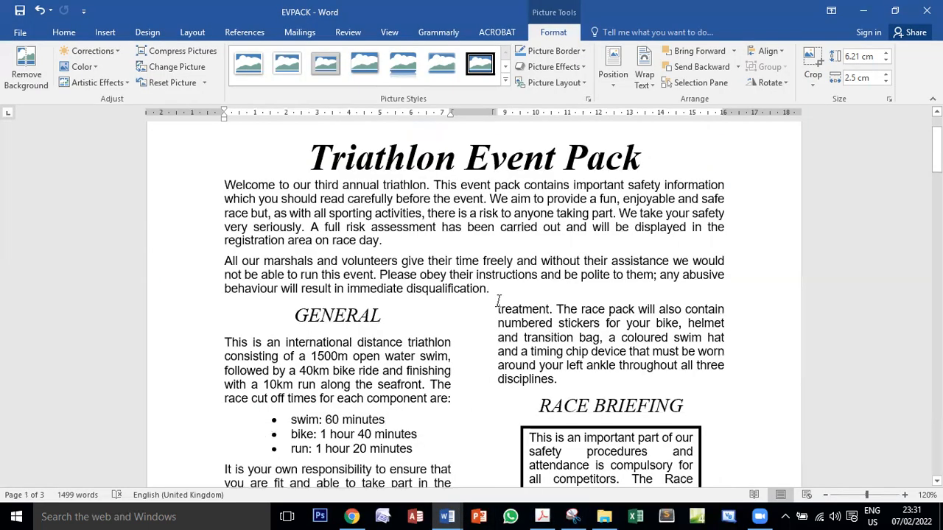
pyautogui.scroll(-6, 499, 303)
pyautogui.scroll(-10, 599, 274)
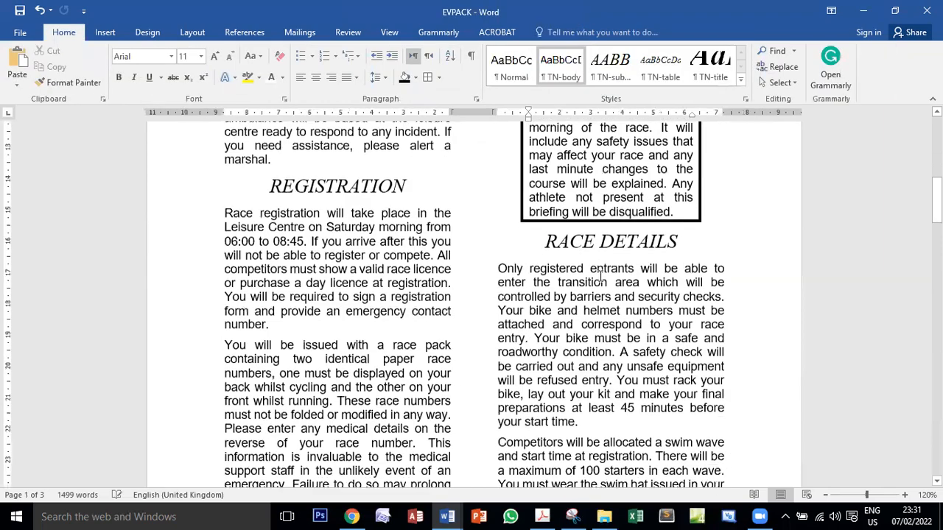
pyautogui.scroll(-12, 371, 230)
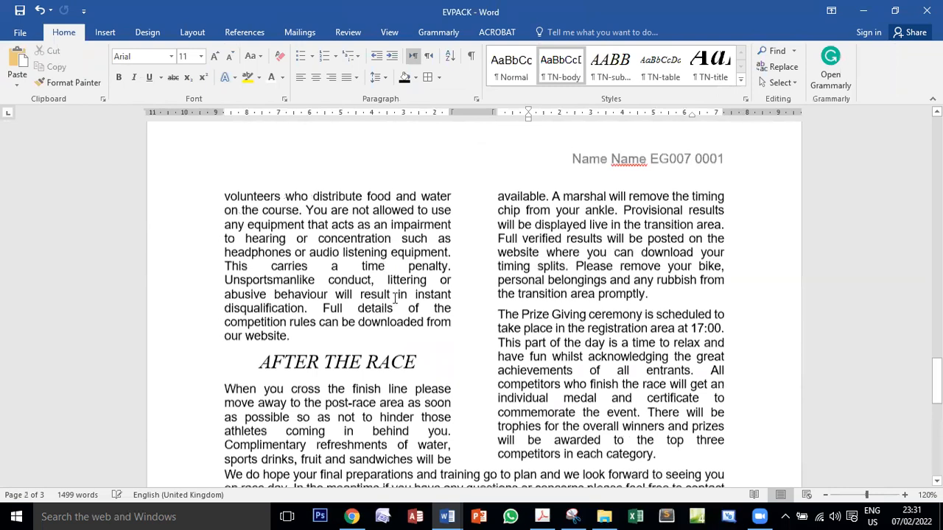
pyautogui.scroll(-4, 395, 298)
# Read task 14's rule on widows and orphans in the exam PDF and check EVPACK's column and page breaks against it
pyautogui.click(541, 517)
pyautogui.moveTo(209, 227); pyautogui.dragTo(441, 227)
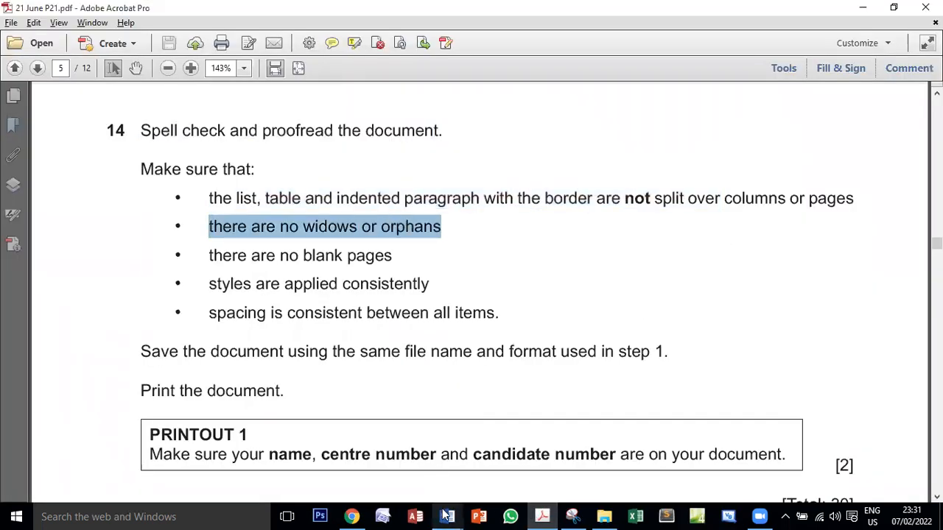
pyautogui.moveTo(446, 516)
pyautogui.click(486, 464)
pyautogui.scroll(8, 470, 385)
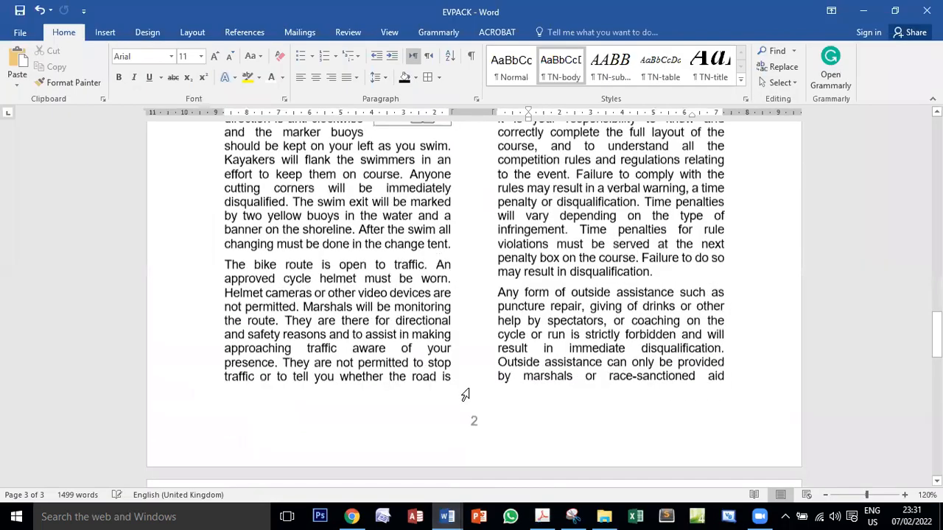
pyautogui.scroll(9, 468, 390)
pyautogui.scroll(-8, 468, 391)
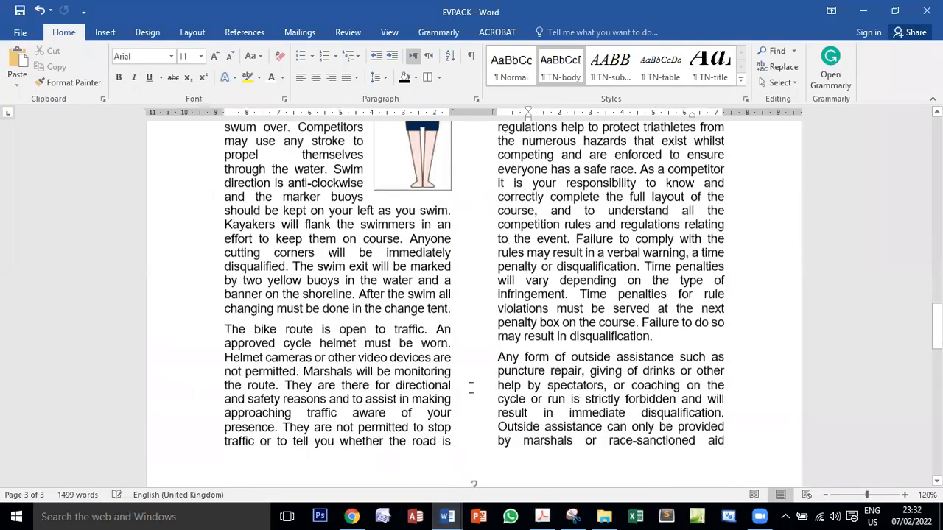
pyautogui.scroll(-10, 470, 389)
pyautogui.doubleClick(343, 258)
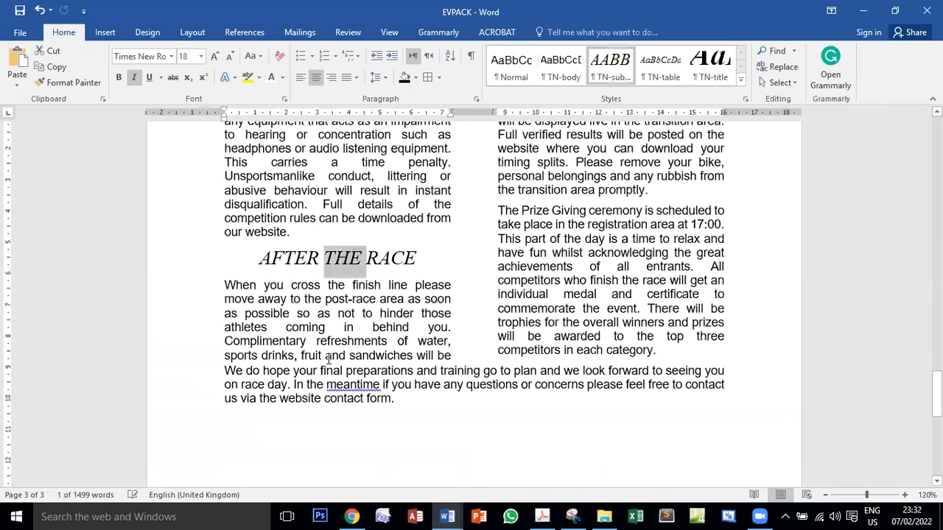
pyautogui.moveTo(278, 289); pyautogui.dragTo(326, 285)
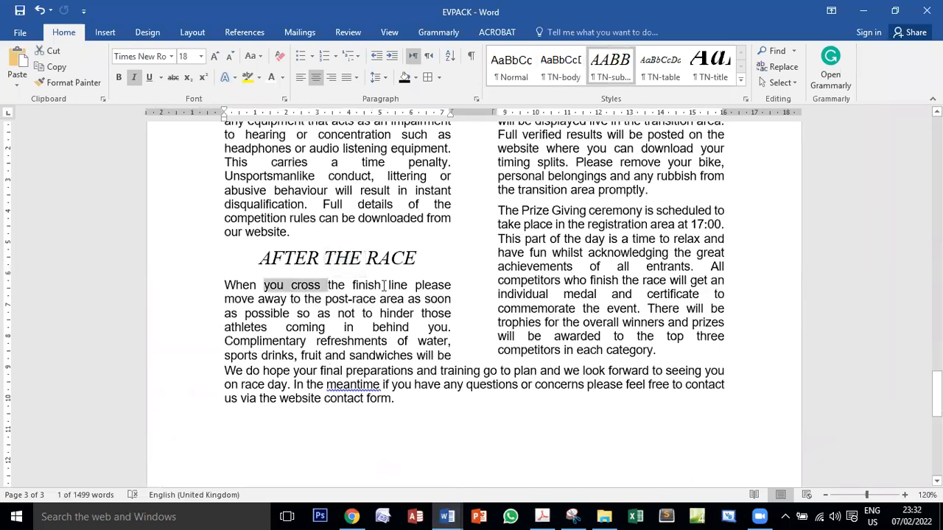
pyautogui.scroll(10, 551, 242)
pyautogui.scroll(12, 650, 328)
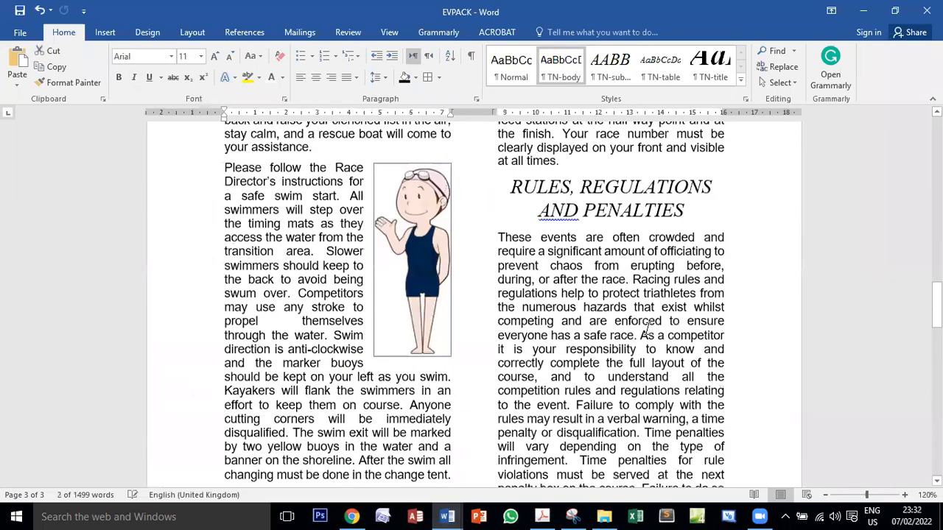
pyautogui.scroll(15, 650, 333)
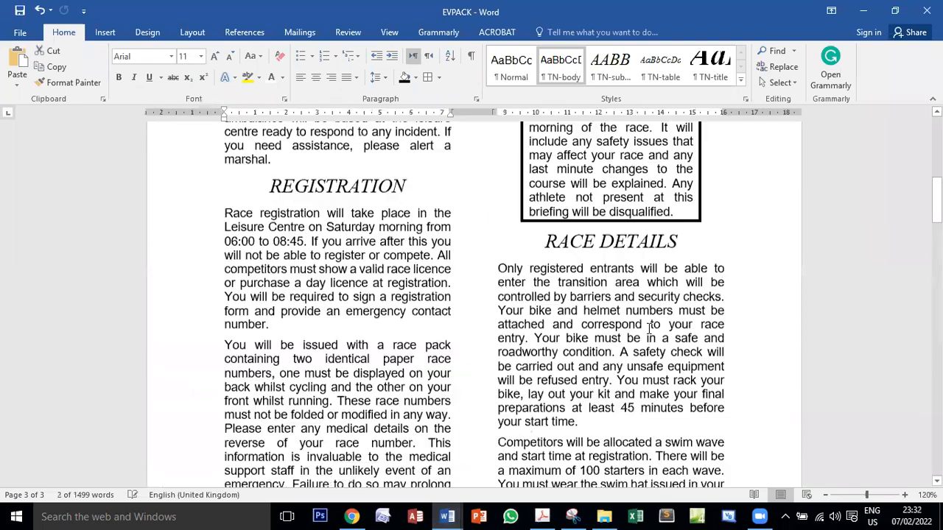
pyautogui.scroll(-12, 451, 361)
pyautogui.scroll(-3, 450, 362)
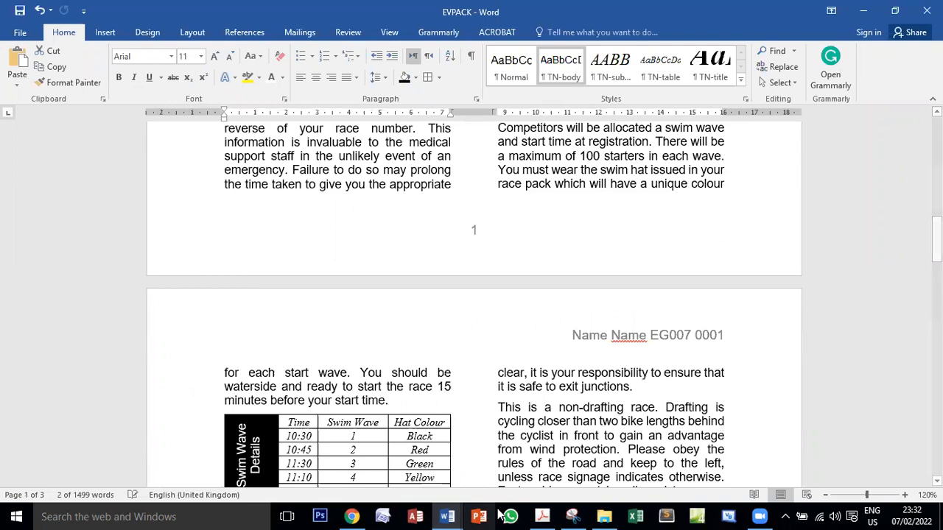
# Switch to the exam PDF and read task 14's rules on blank pages, consistent styles, consistent spacing and proofreading
pyautogui.click(541, 517)
pyautogui.moveTo(184, 250); pyautogui.dragTo(358, 255)
pyautogui.moveTo(212, 284); pyautogui.dragTo(422, 284)
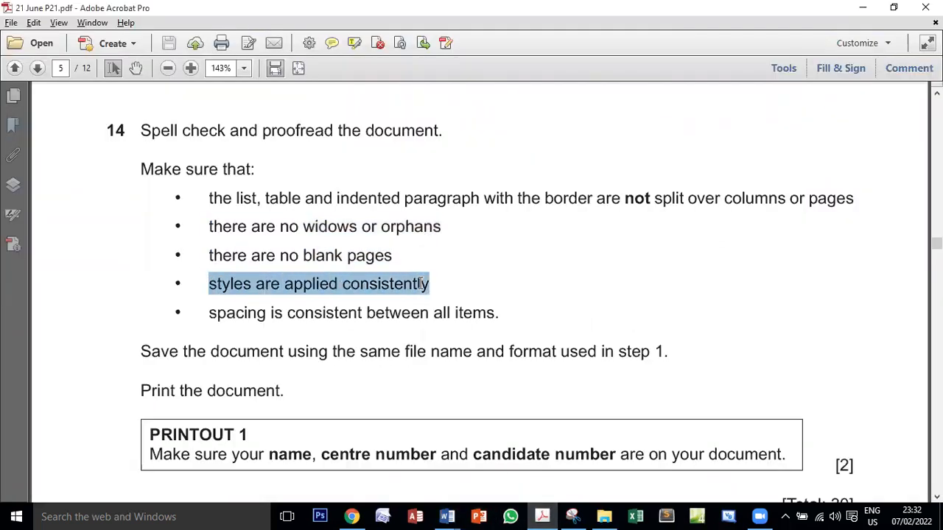
pyautogui.moveTo(216, 312); pyautogui.dragTo(488, 310)
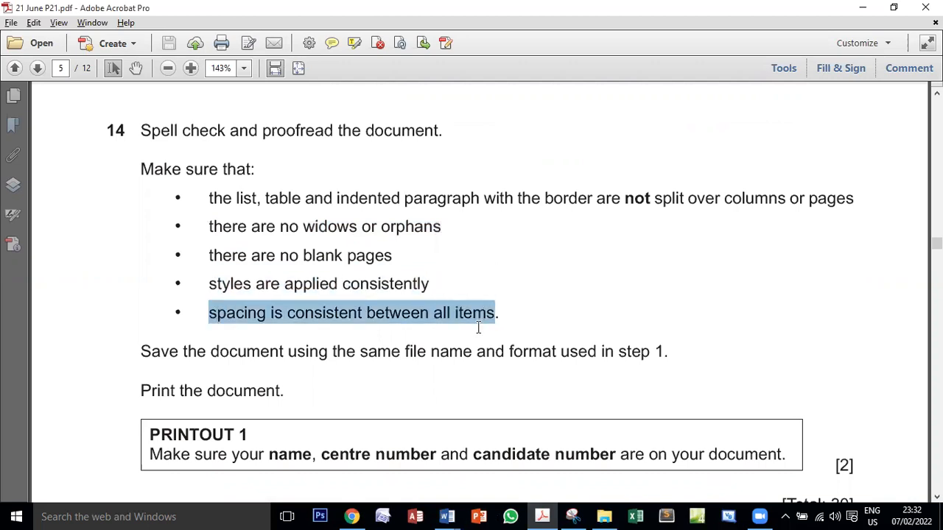
pyautogui.doubleClick(297, 130)
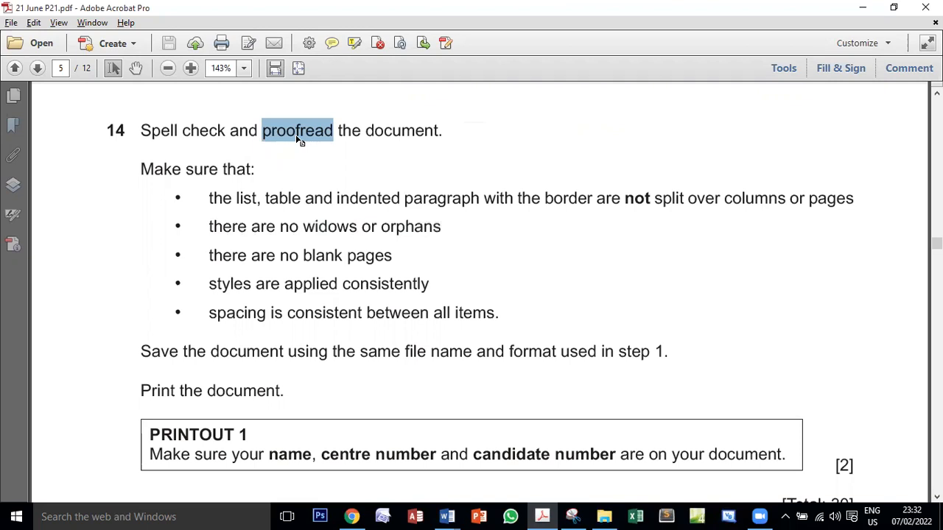
# Return to EVPACK and proofread its pages, checking styles and spacing around the headings, list, bordered paragraph and table
pyautogui.click(444, 515)
pyautogui.click(475, 486)
pyautogui.scroll(15, 595, 365)
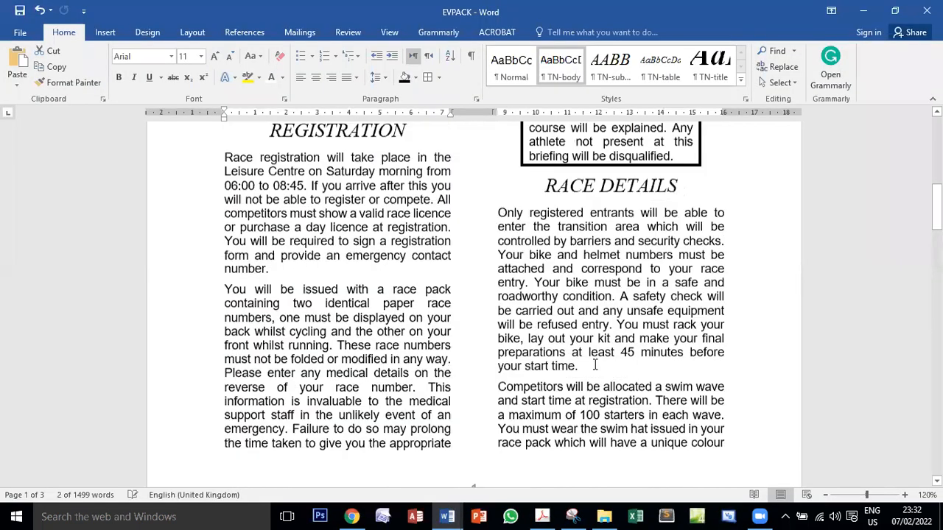
pyautogui.scroll(2, 595, 365)
pyautogui.scroll(-15, 595, 365)
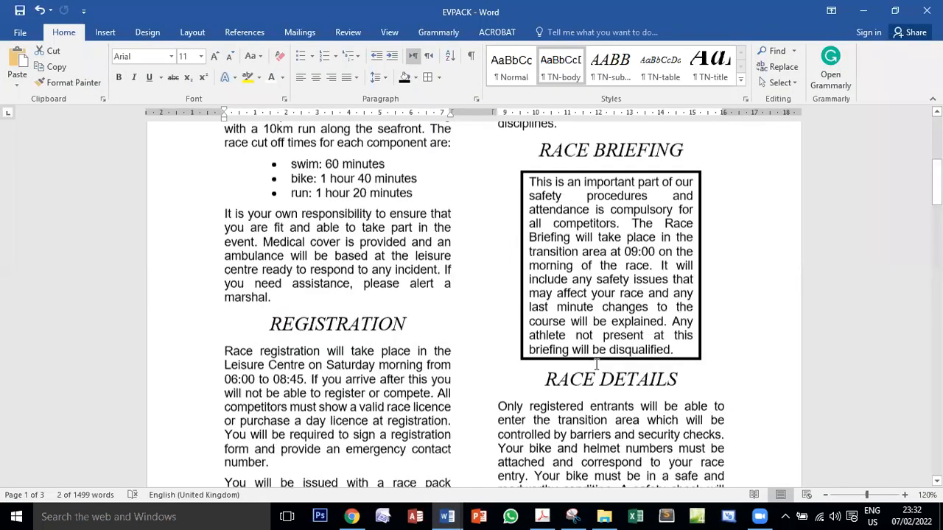
pyautogui.scroll(-15, 595, 365)
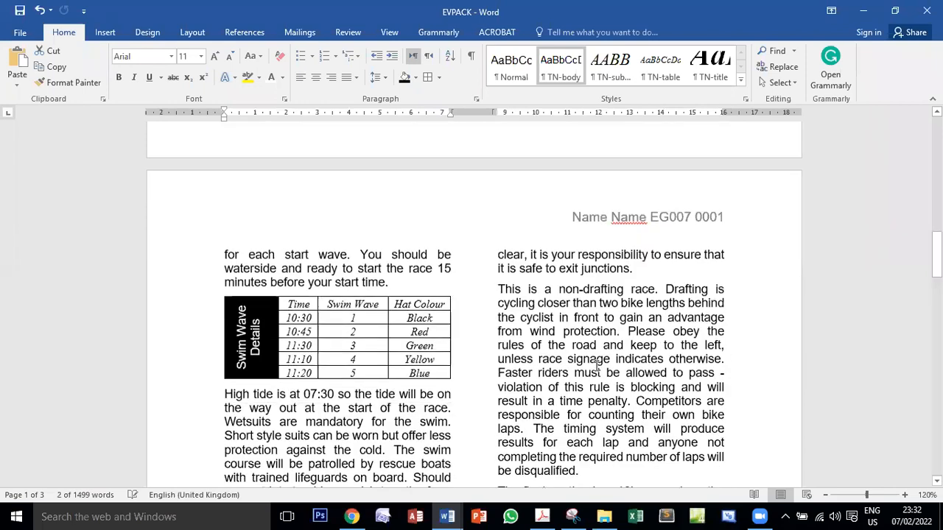
pyautogui.scroll(-5, 595, 365)
# Recheck task 14 in the exam PDF, then return to EVPACK and save it under the same file name and format
pyautogui.click(542, 517)
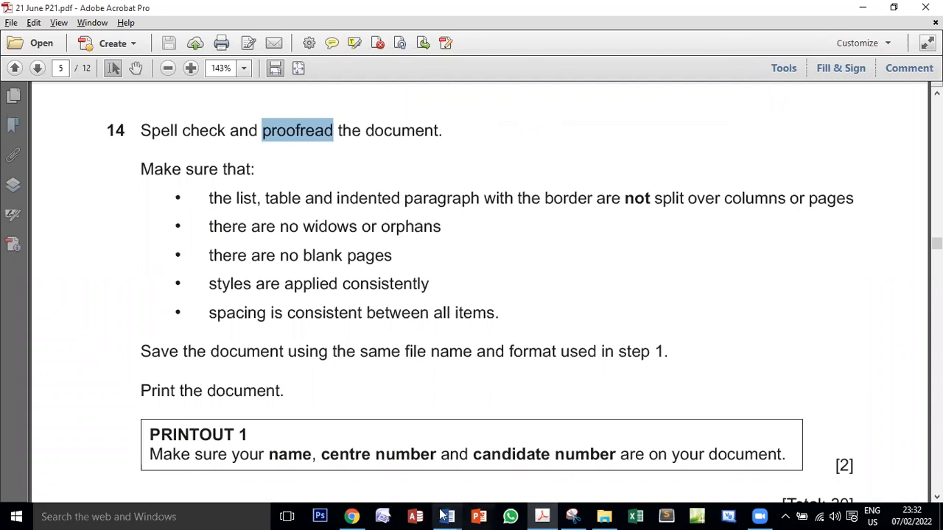
pyautogui.moveTo(447, 516)
pyautogui.click(494, 464)
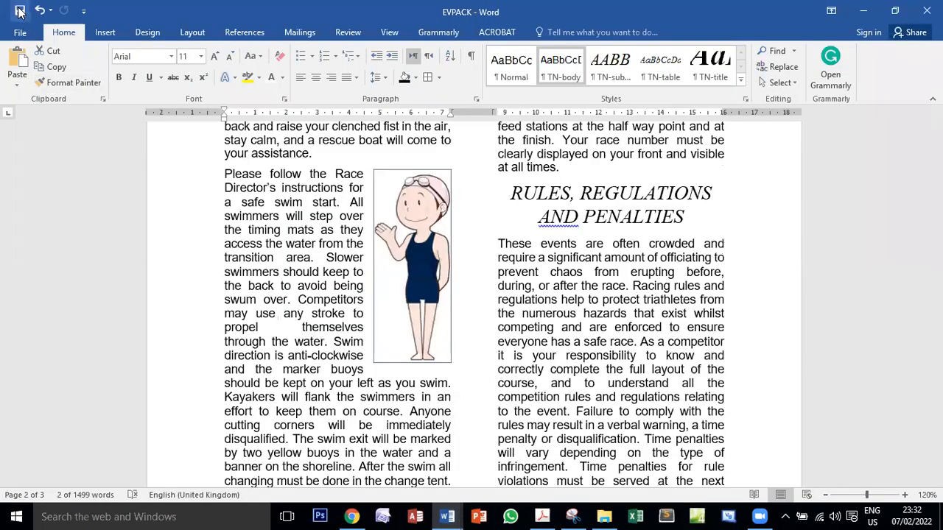
# Read task 14's print instruction in the exam PDF and copy the printout title "PRINTOUT 1"
pyautogui.click(541, 517)
pyautogui.scroll(-3, 257, 370)
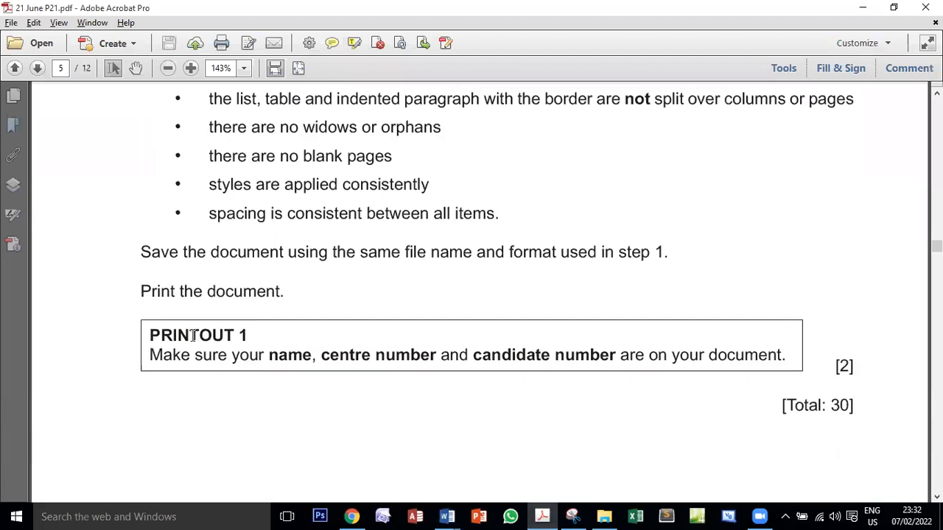
pyautogui.moveTo(141, 291); pyautogui.dragTo(281, 292)
pyautogui.moveTo(258, 335); pyautogui.dragTo(164, 336)
pyautogui.rightClick(174, 335)
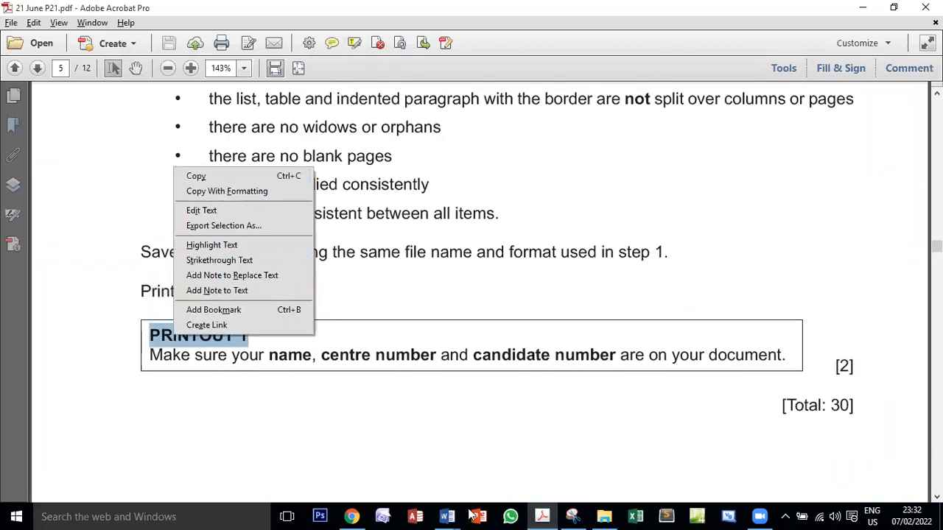
pyautogui.click(196, 176)
# Switch to EVPACK and print all its pages with Microsoft Print to PDF
pyautogui.click(447, 517)
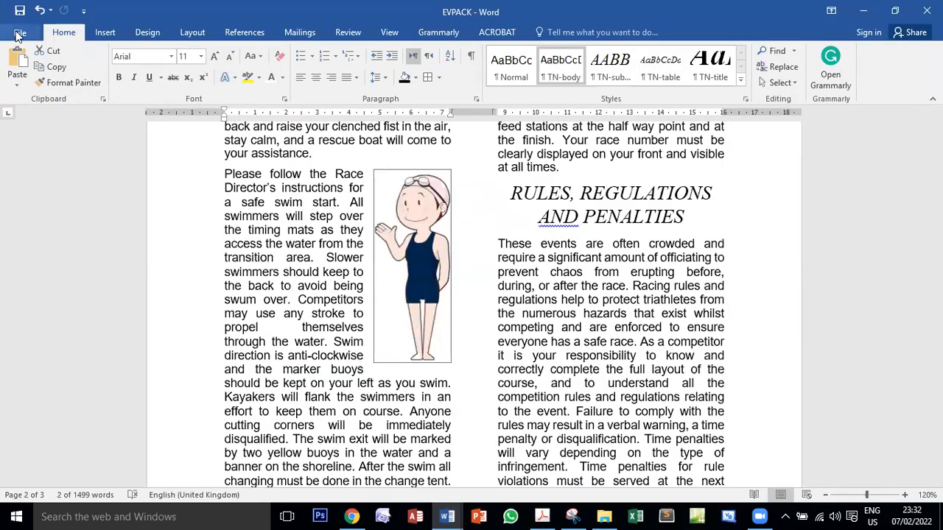
pyautogui.click(20, 32)
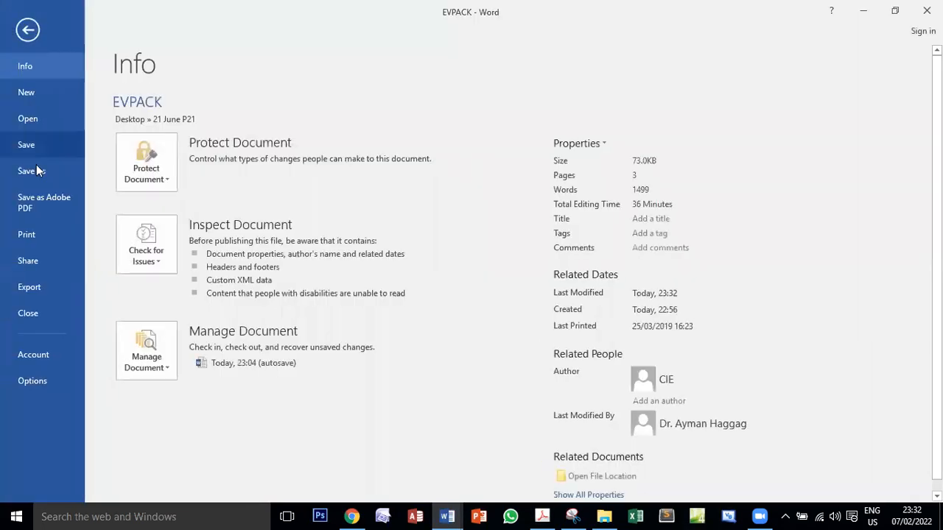
pyautogui.click(29, 234)
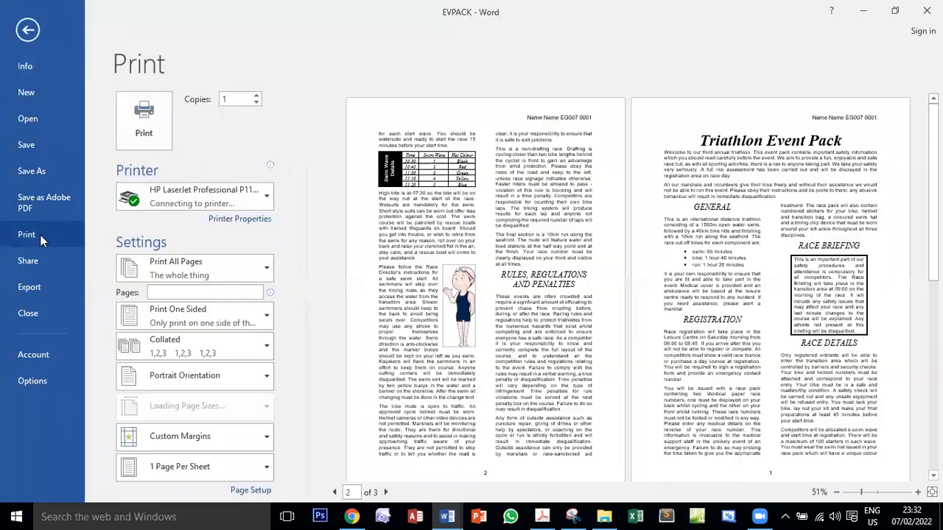
pyautogui.click(223, 195)
pyautogui.click(214, 340)
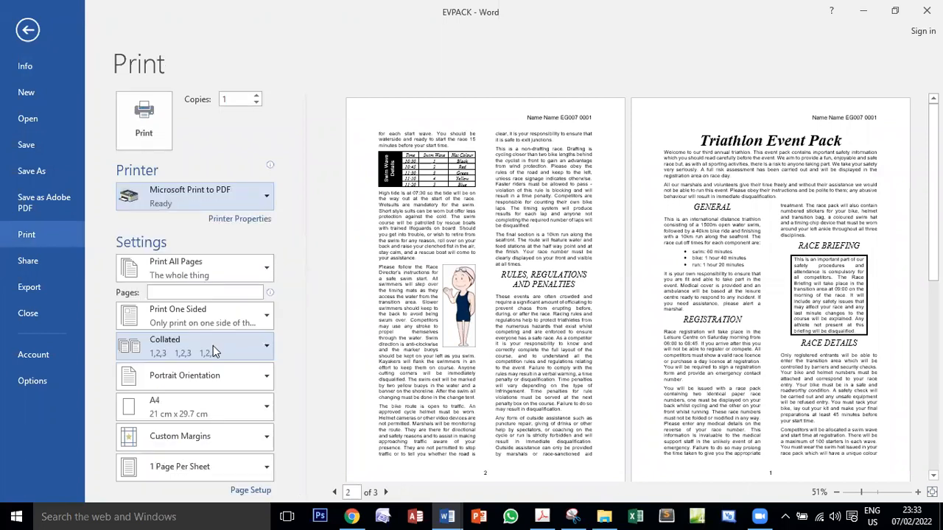
pyautogui.click(153, 126)
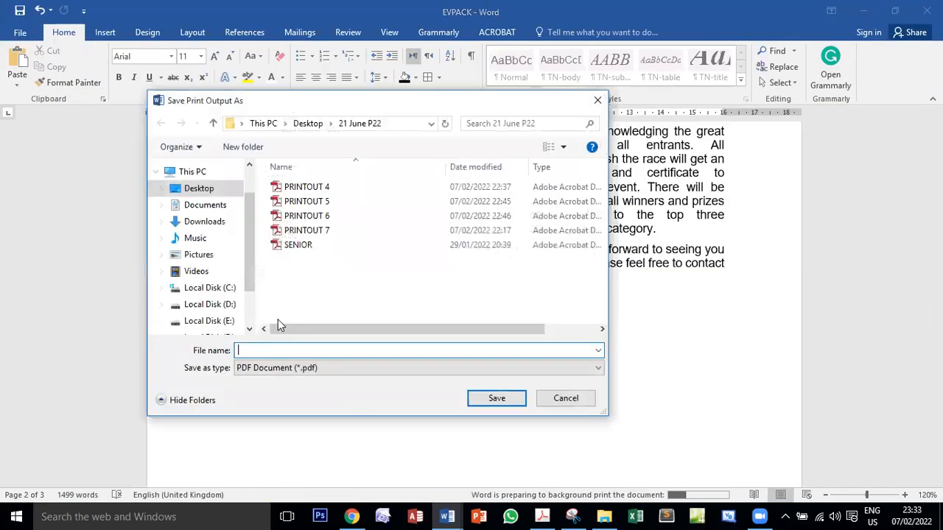
# Save the print output as the PDF file PRINTOUT 1 in the Desktop folder 21 June P21
pyautogui.click(309, 124)
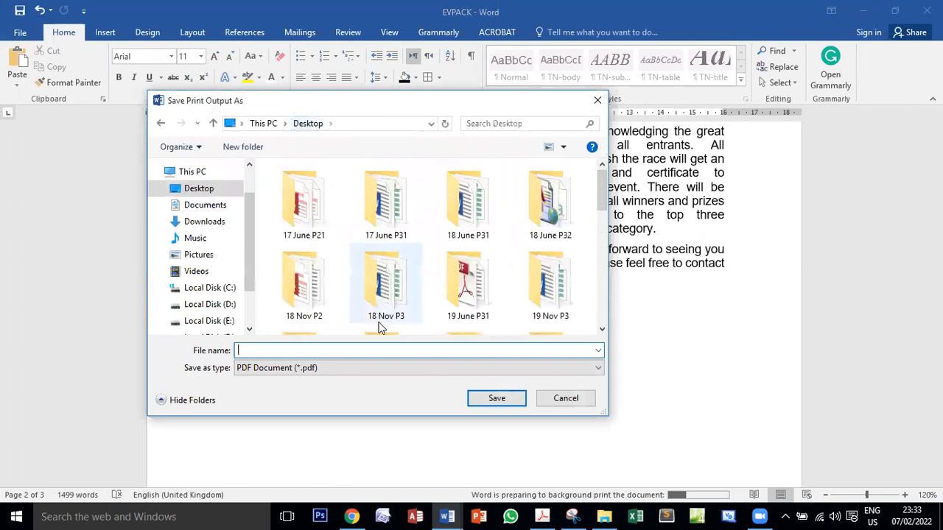
pyautogui.scroll(-3, 432, 276)
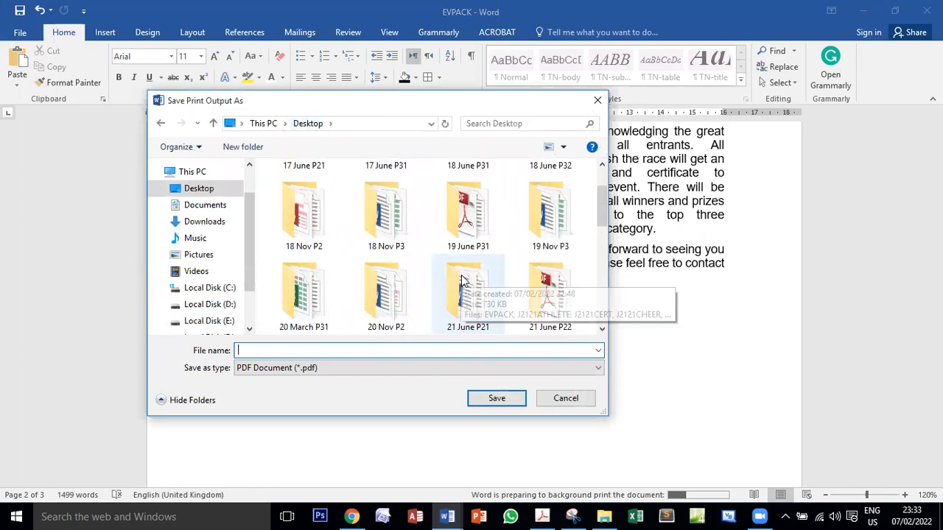
pyautogui.doubleClick(460, 275)
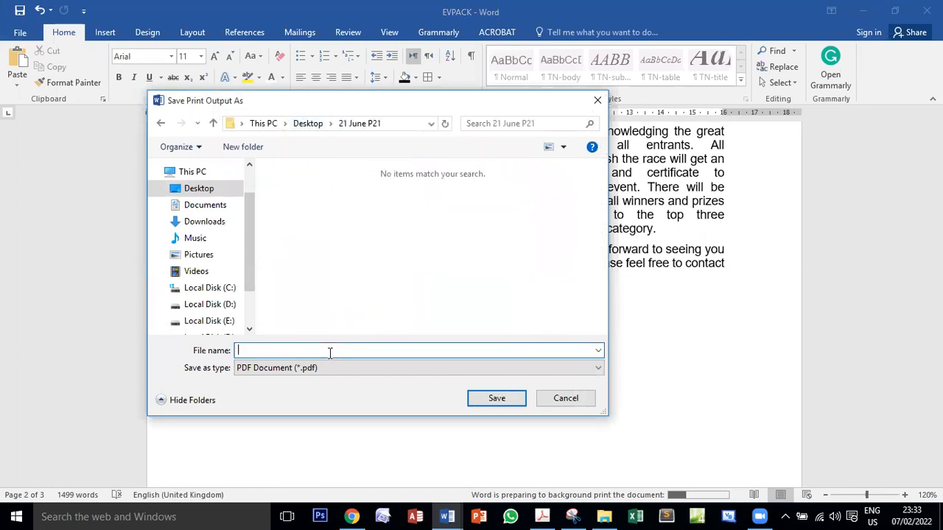
pyautogui.write('PRINTOUT 1')
pyautogui.click(497, 402)
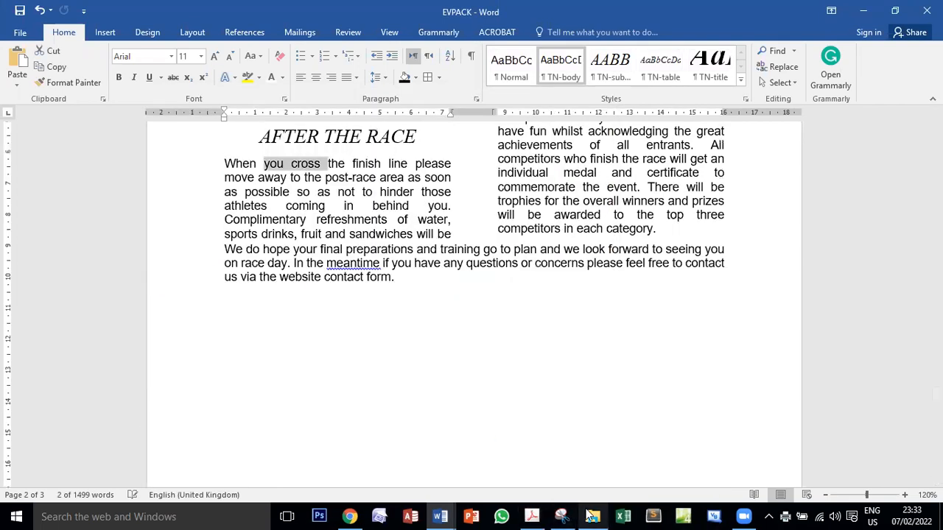
# Open PRINTOUT 1 from the exam folder and look through its pages to check the printed result
pyautogui.doubleClick(361, 398)
pyautogui.scroll(-10, 402, 333)
pyautogui.scroll(-15, 403, 333)
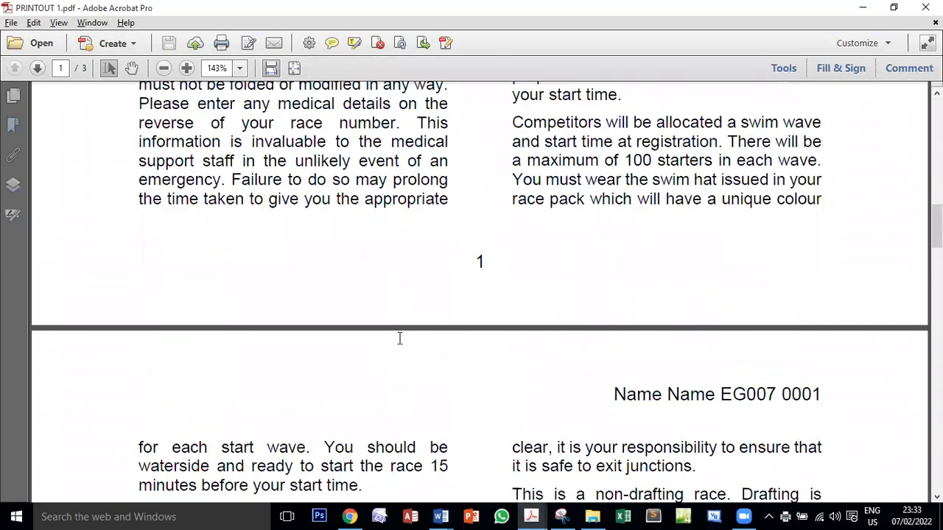
pyautogui.scroll(-15, 400, 338)
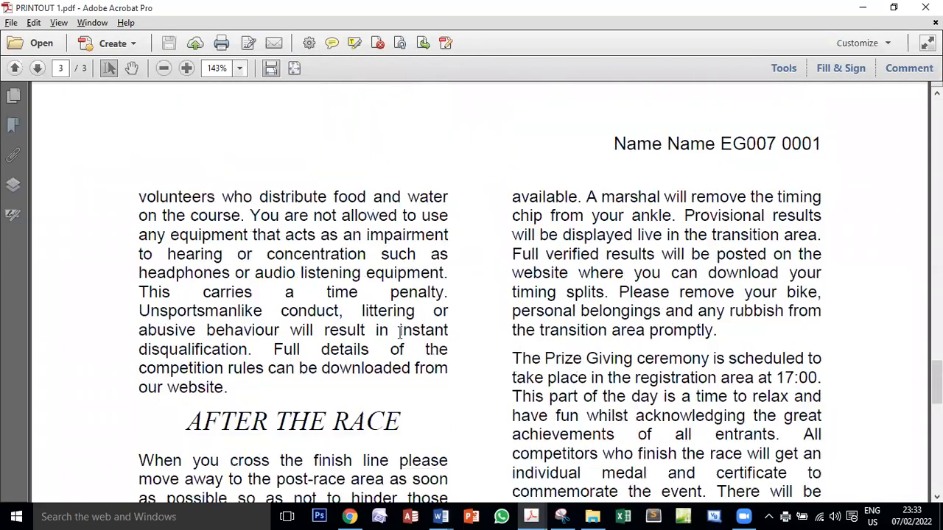
pyautogui.scroll(-10, 403, 332)
pyautogui.scroll(15, 406, 326)
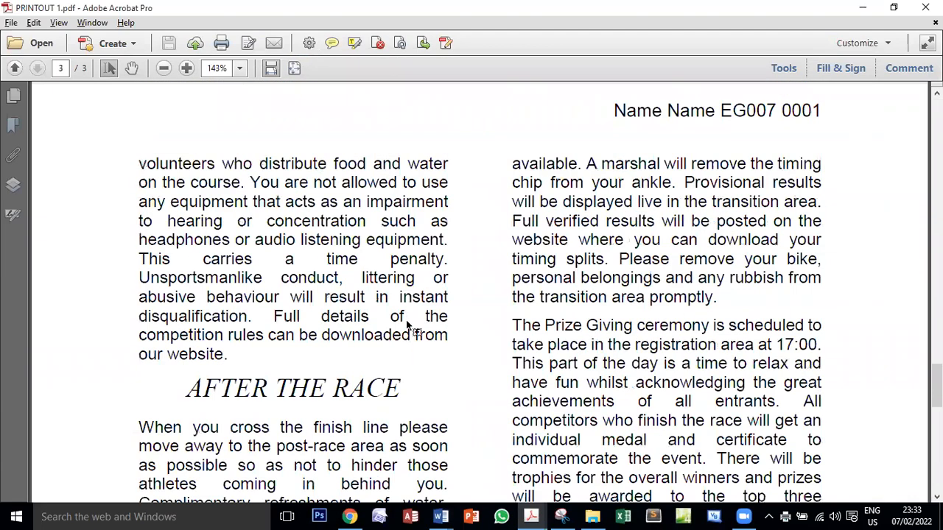
# Return to the exam PDF and review the printout requirement and total marks at the end of task 14
pyautogui.moveTo(532, 515)
pyautogui.click(478, 451)
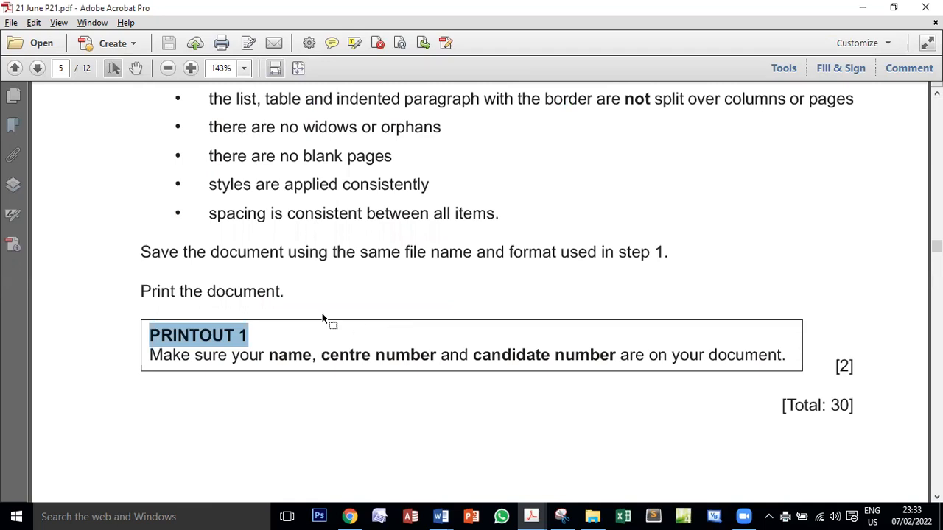
pyautogui.scroll(-4, 326, 320)
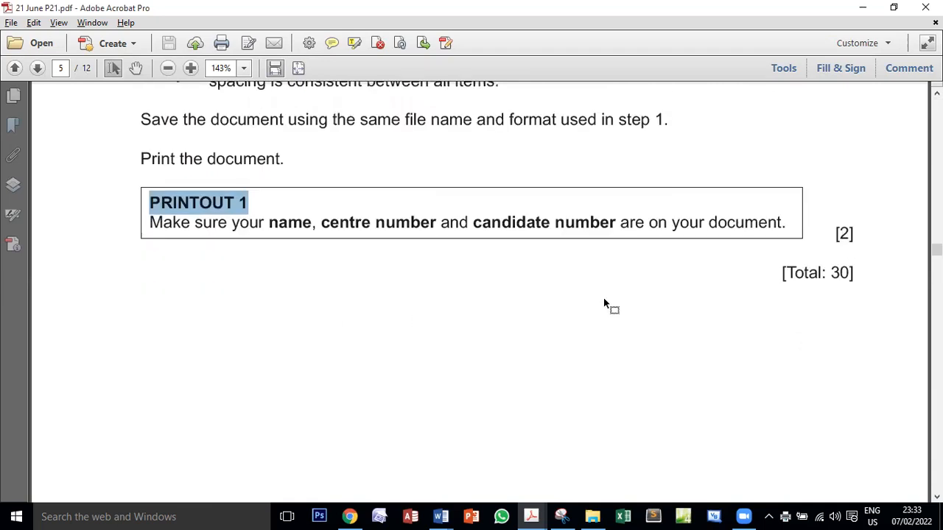
pyautogui.moveTo(831, 277); pyautogui.dragTo(849, 287)
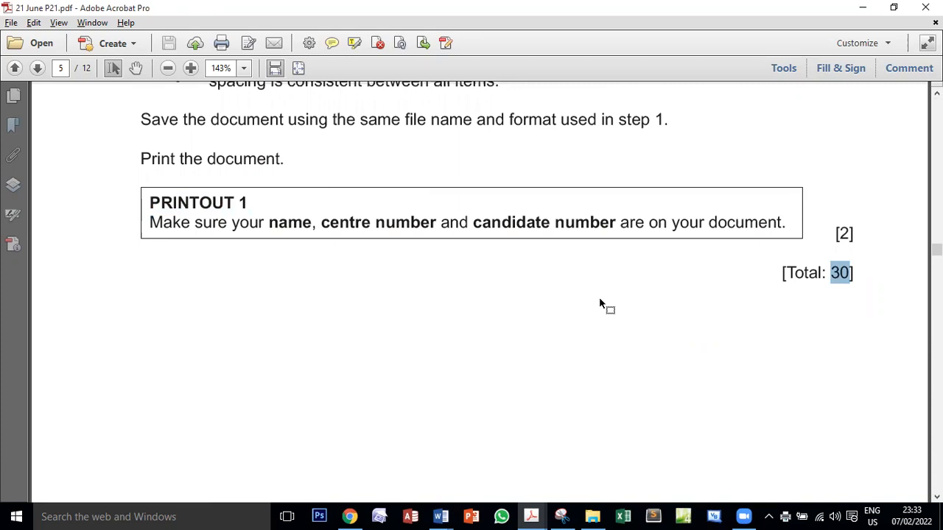
pyautogui.scroll(3, 589, 302)
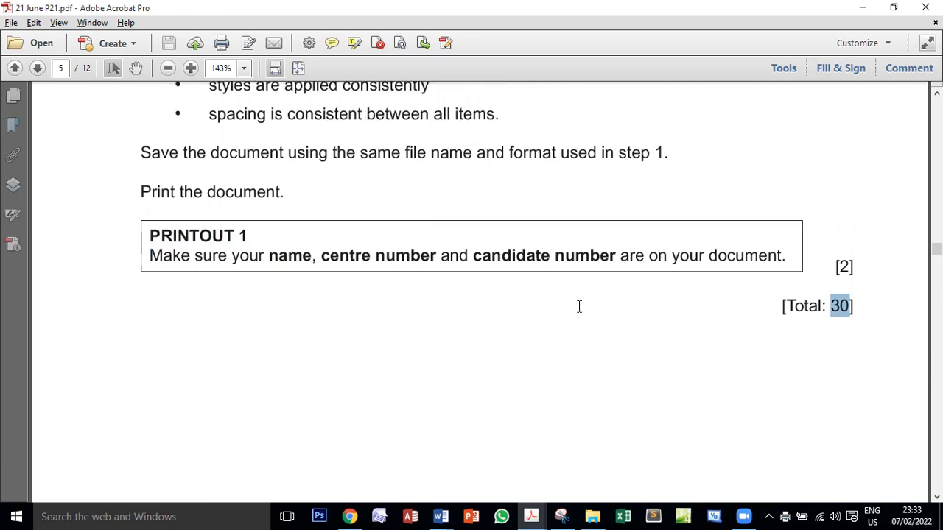
pyautogui.click(538, 514)
pyautogui.click(487, 466)
pyautogui.scroll(-2, 313, 320)
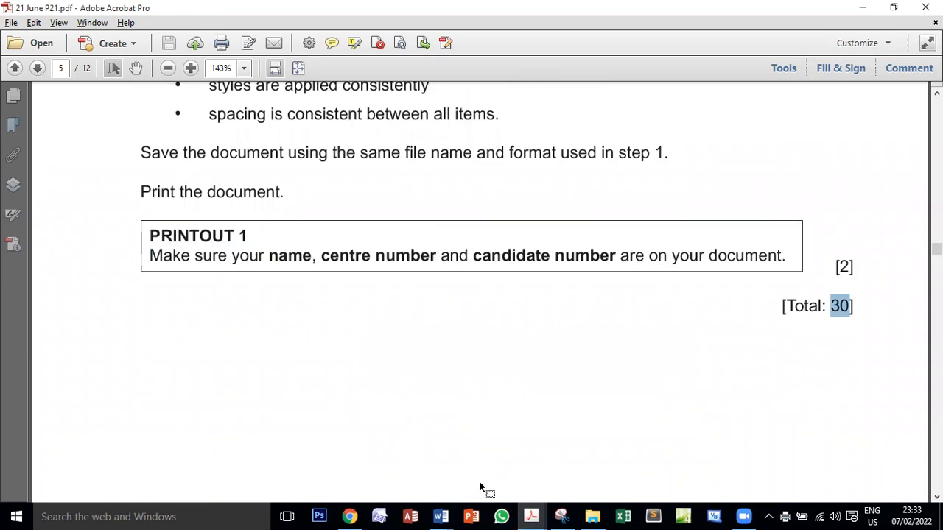
# Switch to J2121EVIDENCE0001 and review the evidence screenshots of the exam folder and the TN-title style
pyautogui.click(440, 517)
pyautogui.click(381, 436)
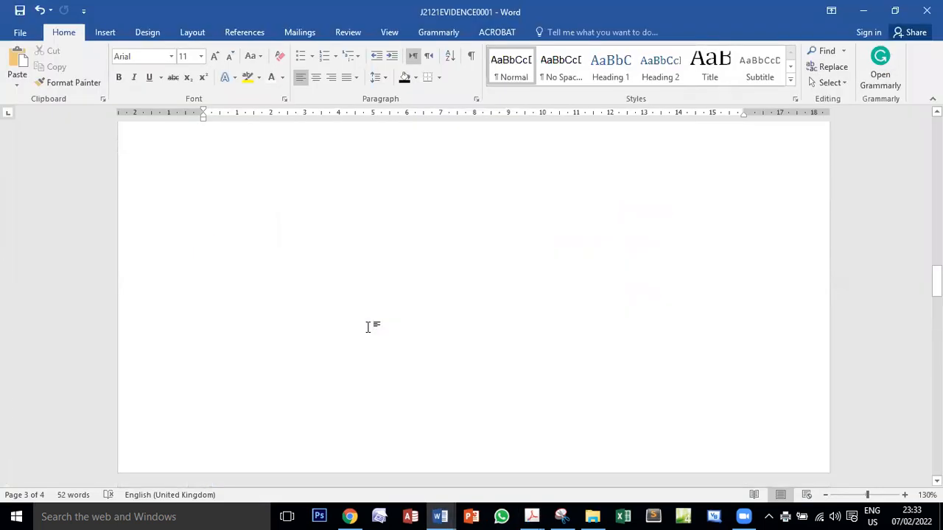
pyautogui.scroll(14, 370, 325)
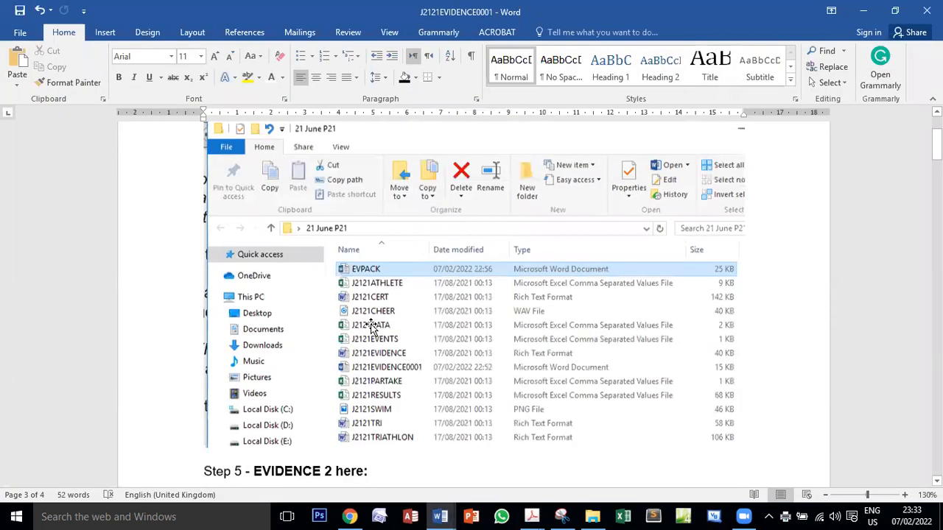
pyautogui.scroll(-8, 394, 342)
pyautogui.scroll(-5, 394, 341)
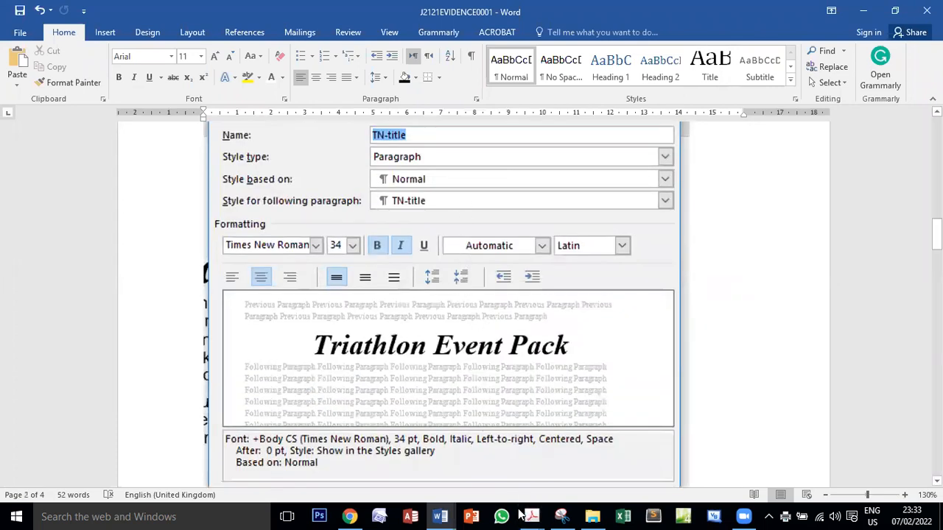
# Switch back to EVPACK and go to the start of the document
pyautogui.moveTo(441, 517)
pyautogui.click(509, 453)
pyautogui.scroll(20, 498, 389)
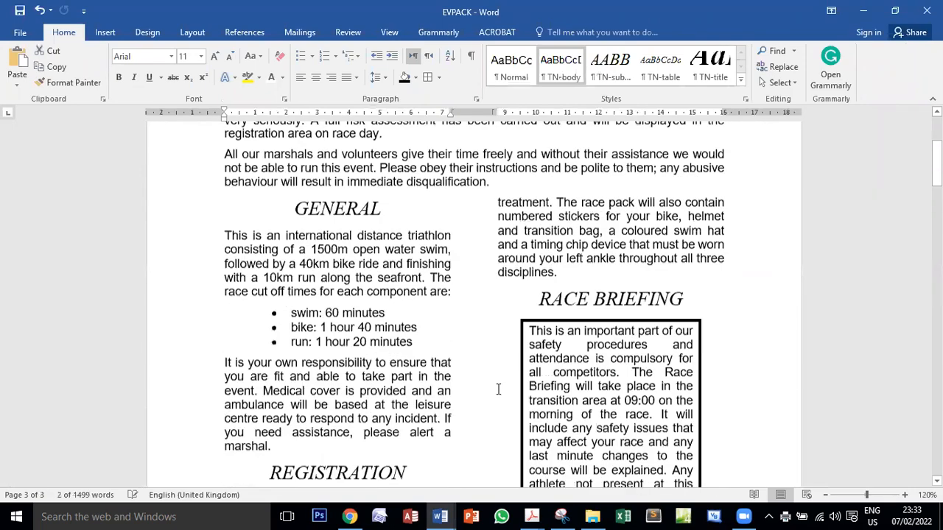
pyautogui.scroll(5, 498, 389)
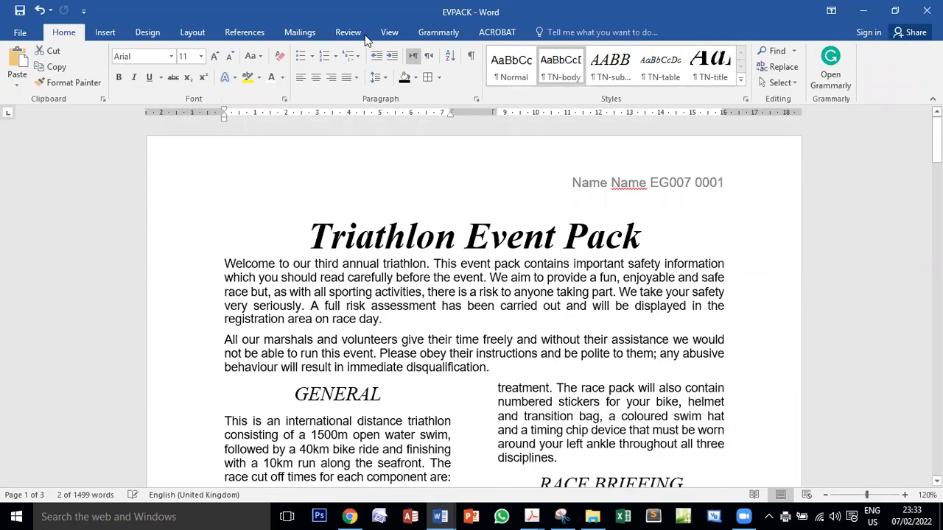